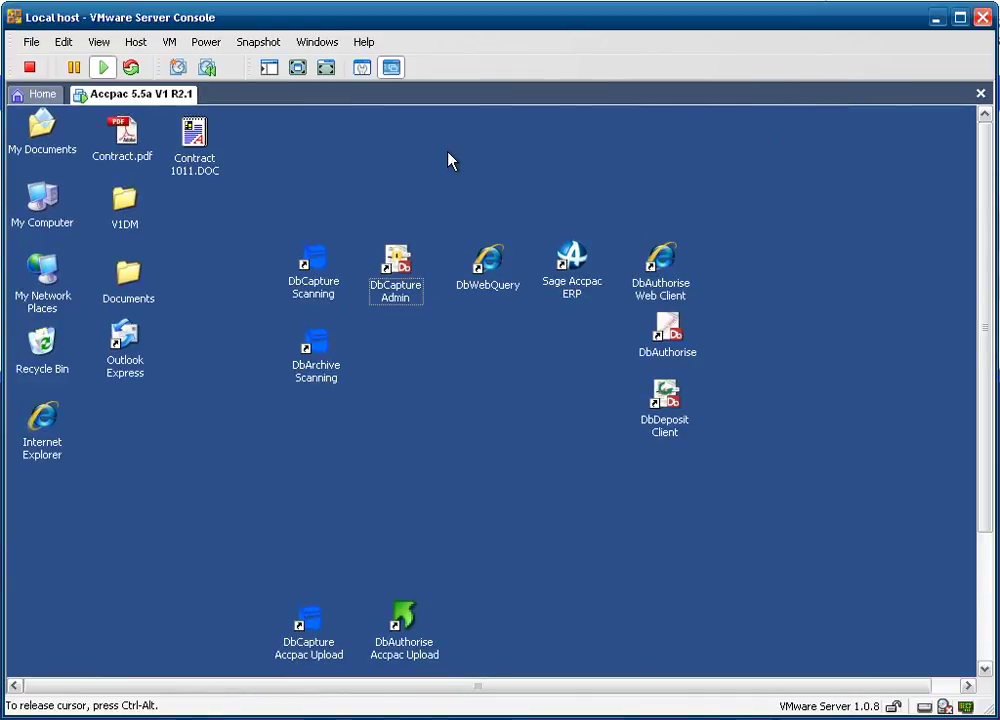
Show the Accpac VM full screen and point out the DbCapture Scanning, DbCapture Admin and DbAuthorise Web Client shortcuts.
{"action": "key", "text": "ctrl+alt+Return"}
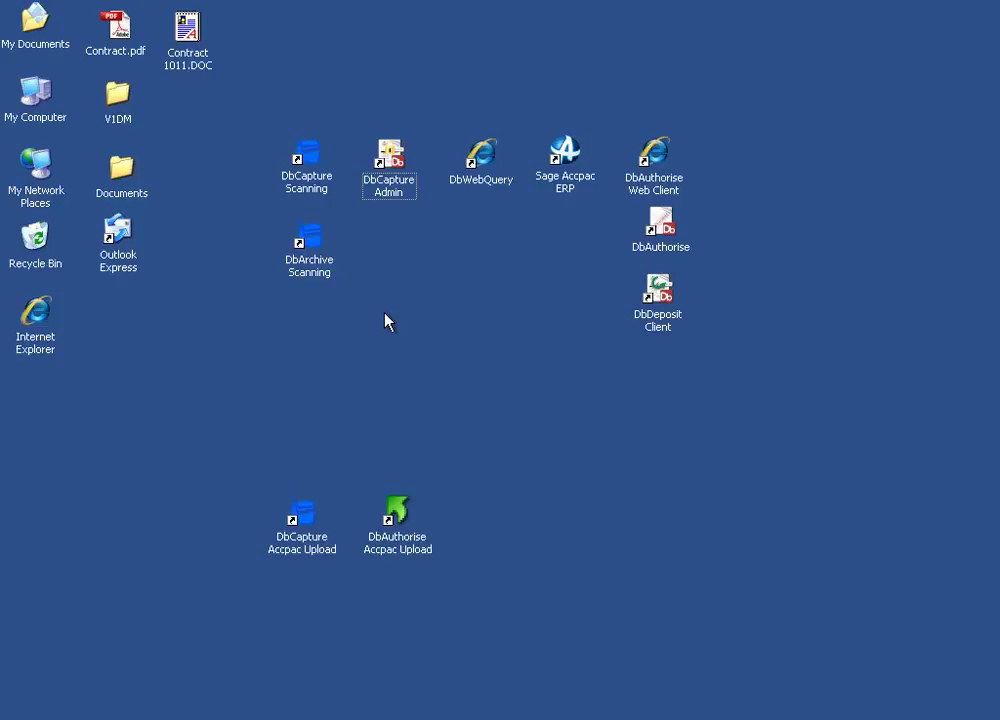
{"action": "left_click", "coordinate": [313, 165]}
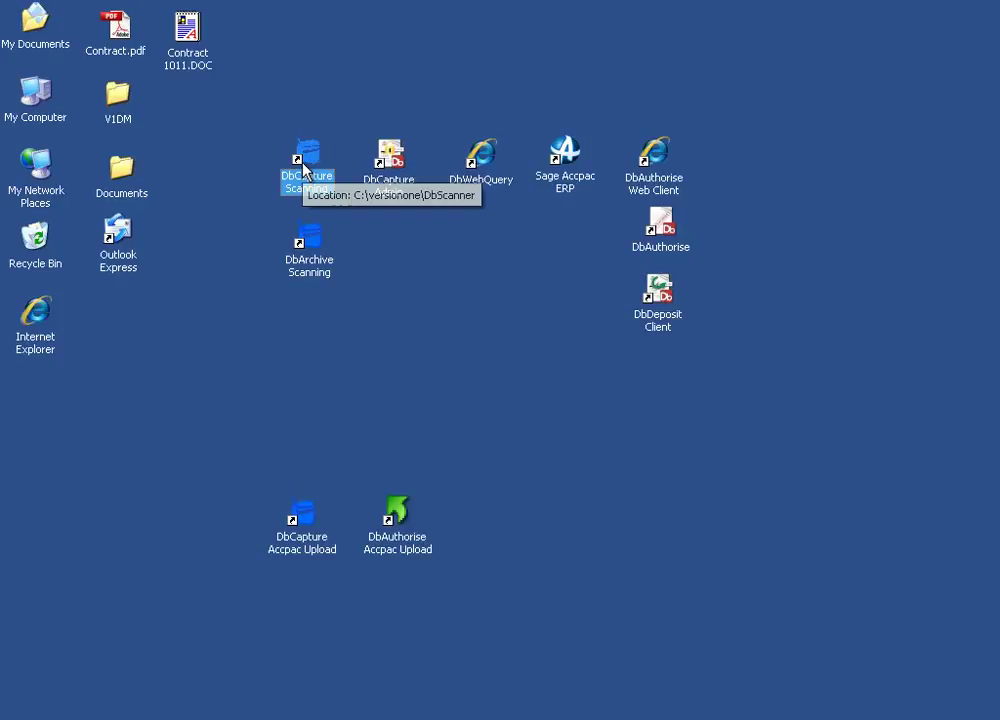
{"action": "left_click", "coordinate": [405, 178]}
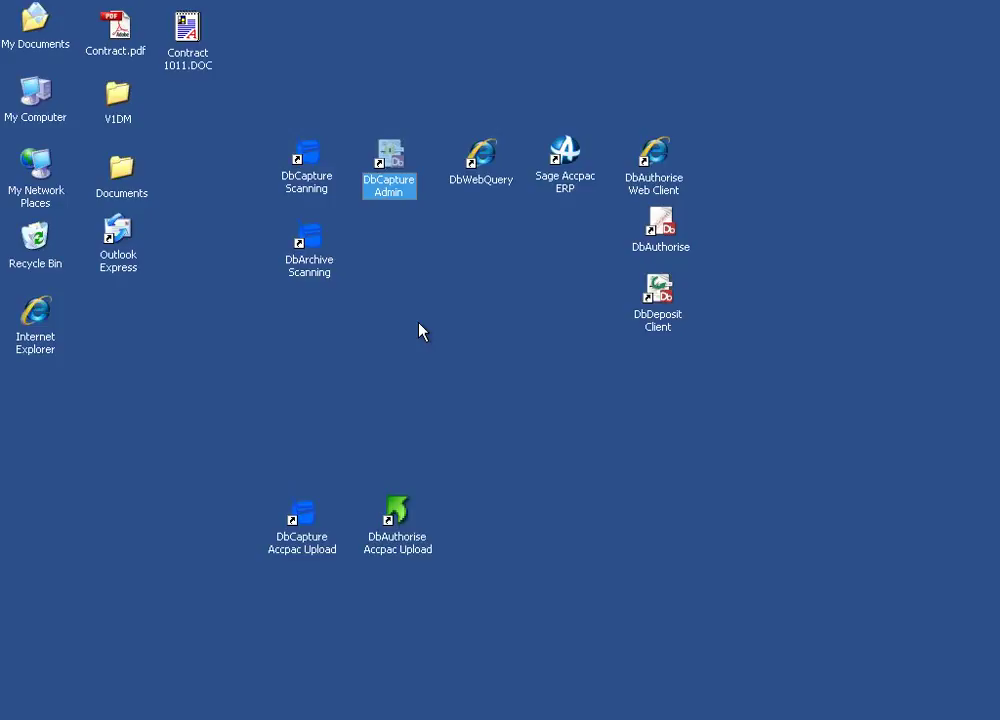
{"action": "left_click", "coordinate": [660, 168]}
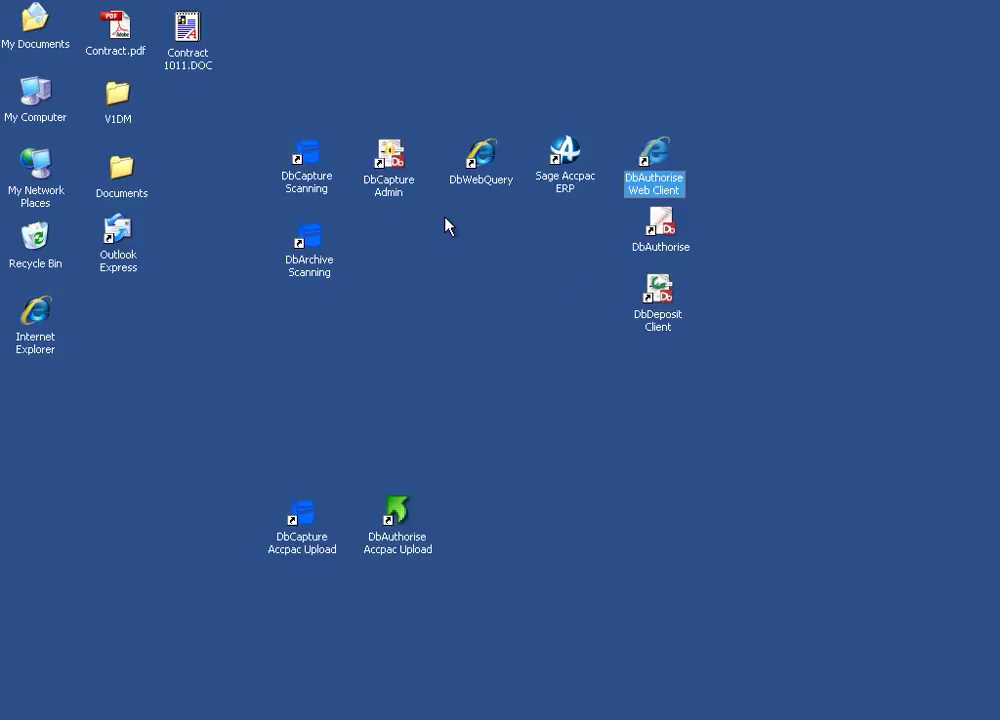
Launch DbCapture Scanning and bring up Set Default Tags showing INVOICE, NONPOP, SAMINC, LIVE.
{"action": "double_click", "coordinate": [305, 167]}
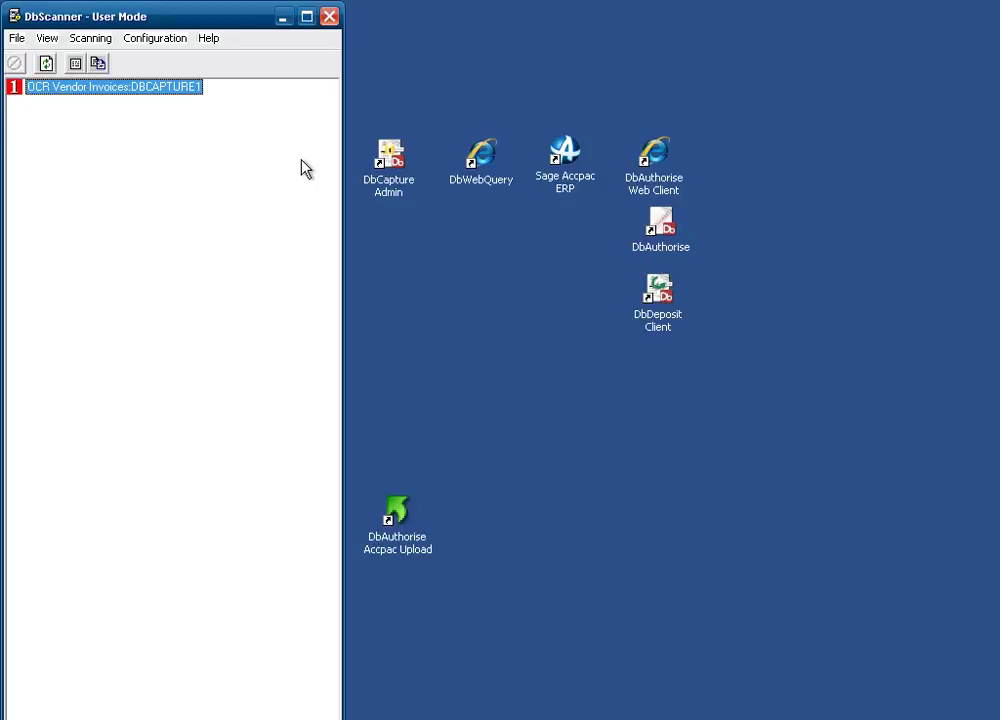
{"action": "left_click", "coordinate": [98, 64]}
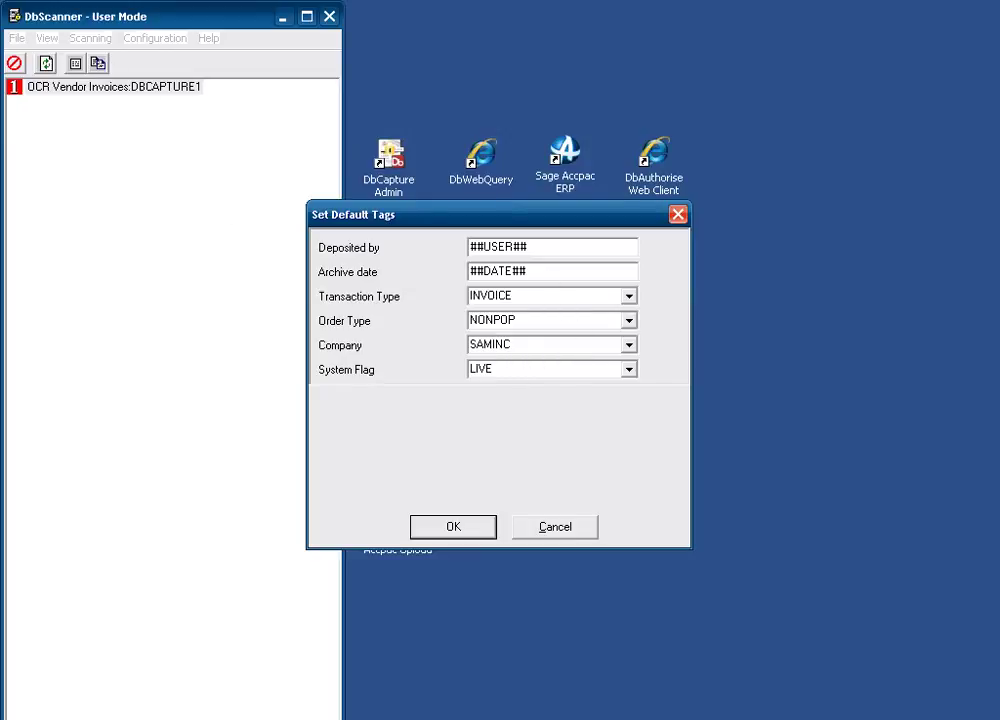
Confirm the batch default tags with SAMINC chosen as the company.
{"action": "left_click", "coordinate": [632, 346]}
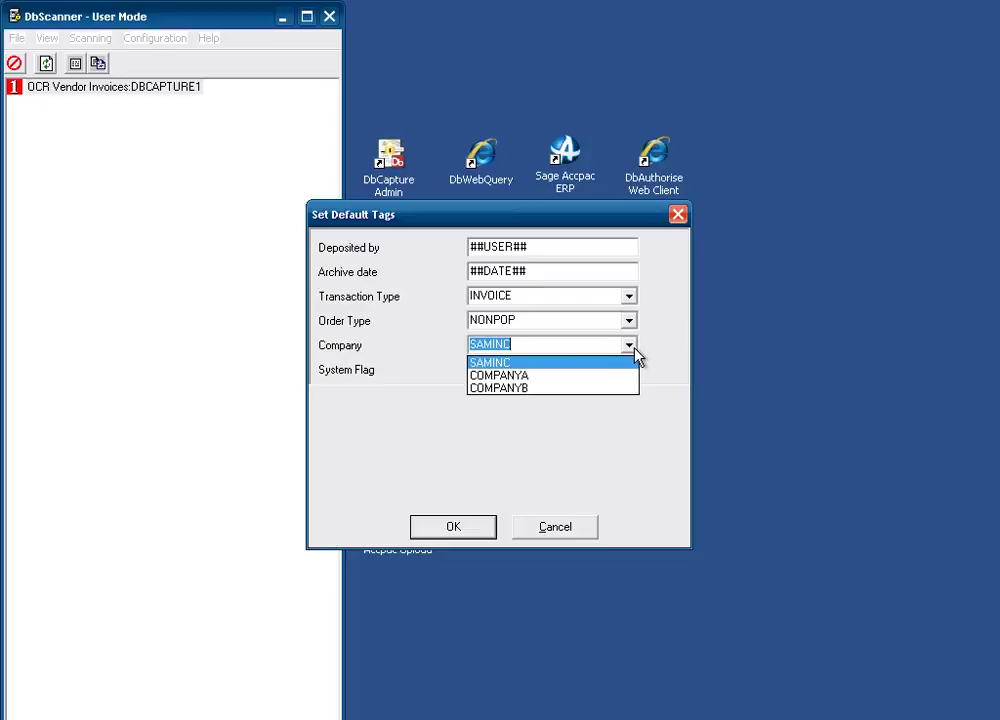
{"action": "left_click", "coordinate": [495, 362]}
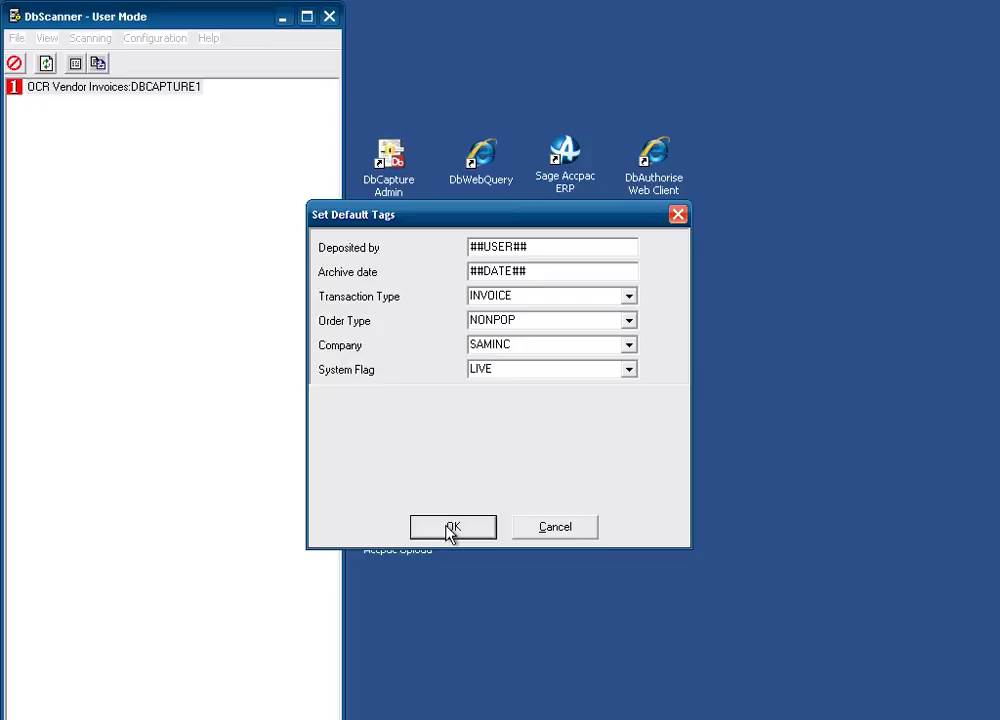
{"action": "left_click", "coordinate": [452, 527]}
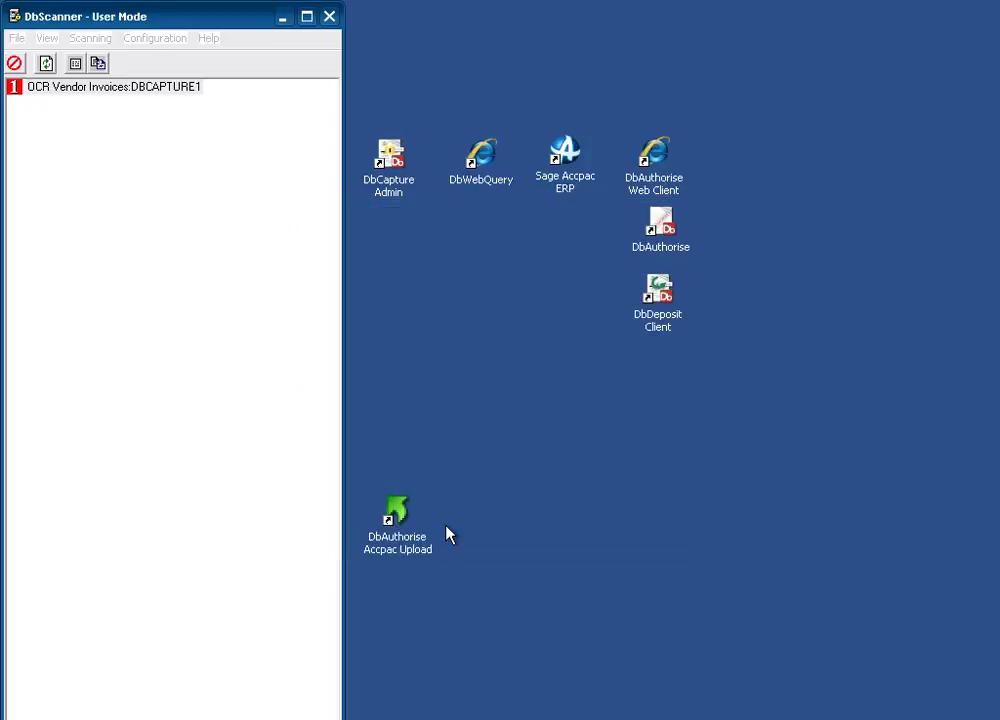
Import the five US_Invoices TIFF images as batch BN7 and close its batch report.
{"action": "left_click", "coordinate": [358, 228]}
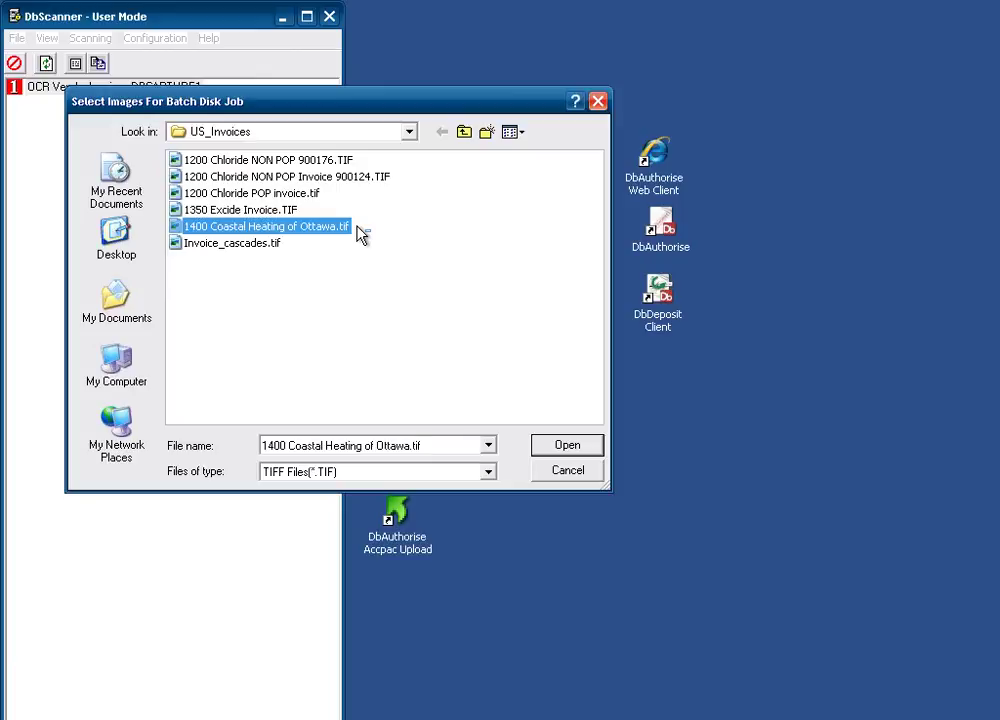
{"action": "left_click", "coordinate": [284, 158], "text": "shift"}
{"action": "left_click", "coordinate": [580, 447]}
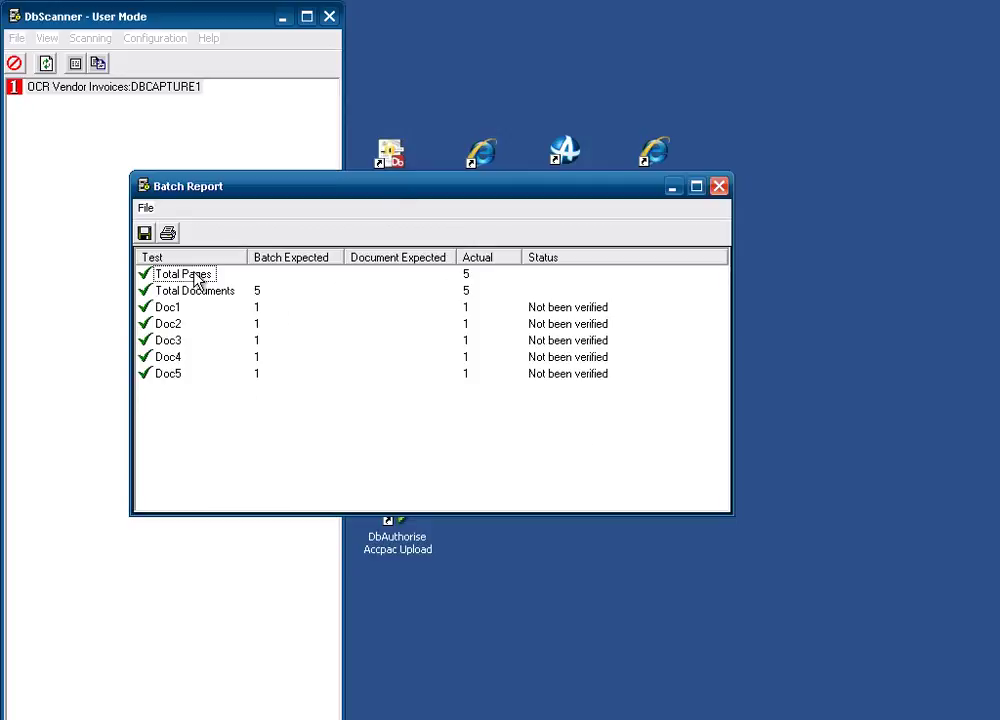
{"action": "left_click", "coordinate": [721, 186]}
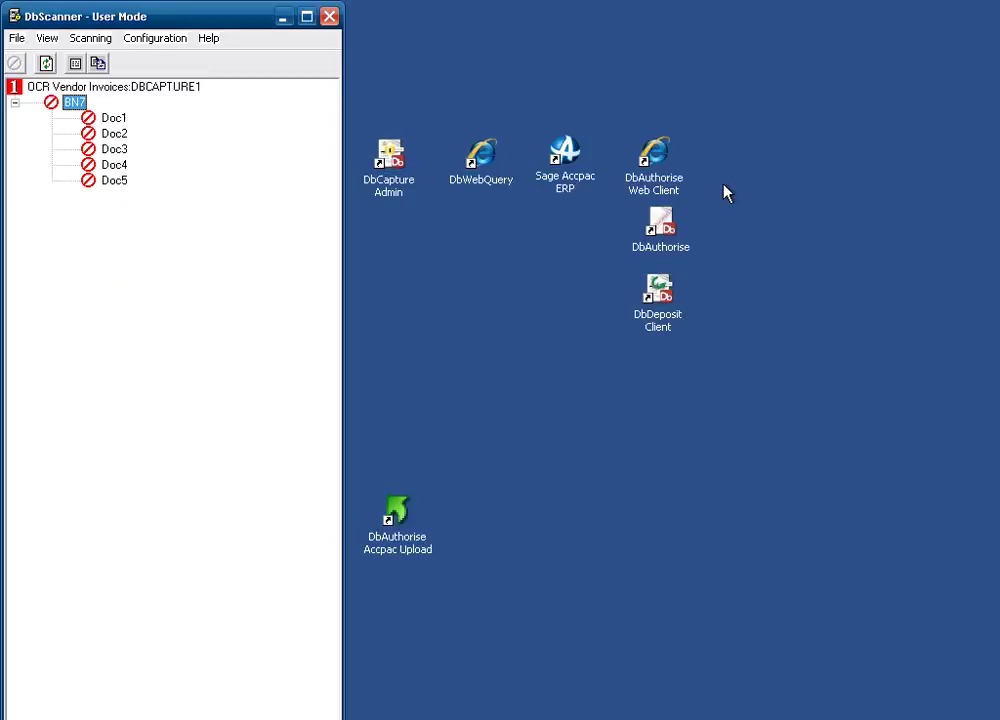
{"action": "right_click", "coordinate": [67, 105]}
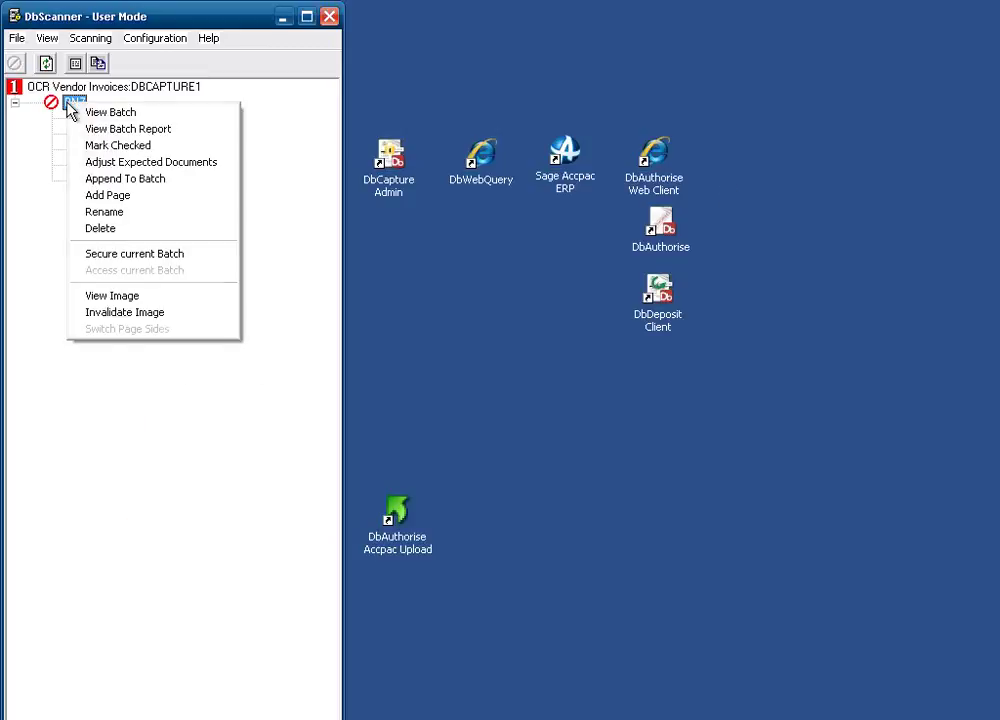
{"action": "left_click", "coordinate": [128, 114]}
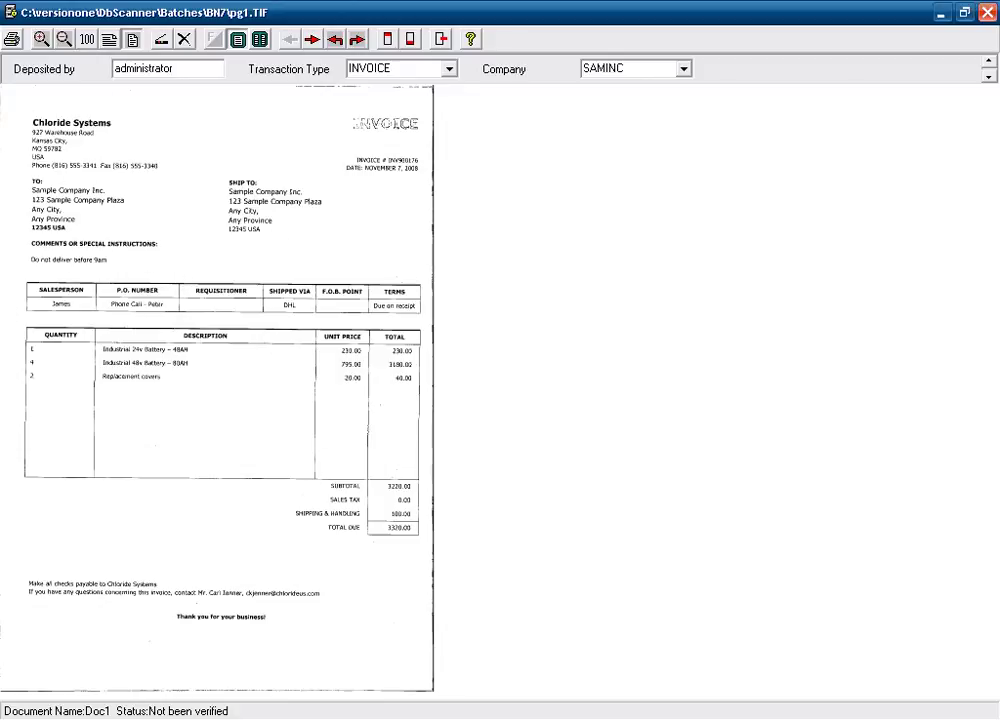
{"action": "left_click_drag", "start_coordinate": [22, 88], "coordinate": [520, 372]}
{"action": "left_click", "coordinate": [314, 40]}
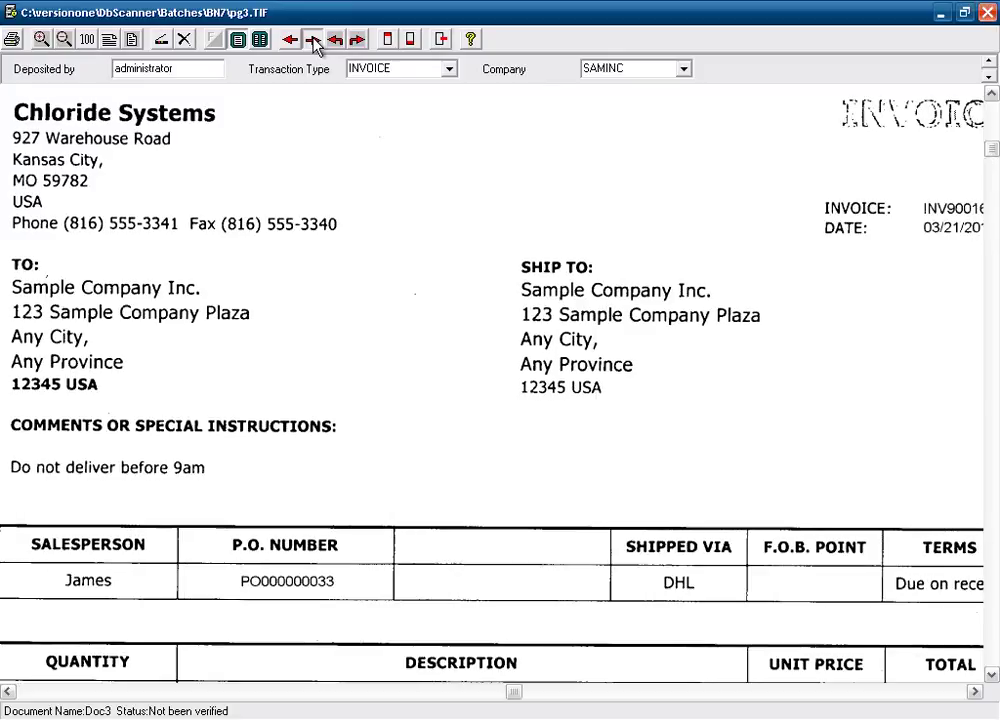
{"action": "left_click", "coordinate": [314, 40]}
{"action": "left_click", "coordinate": [162, 39]}
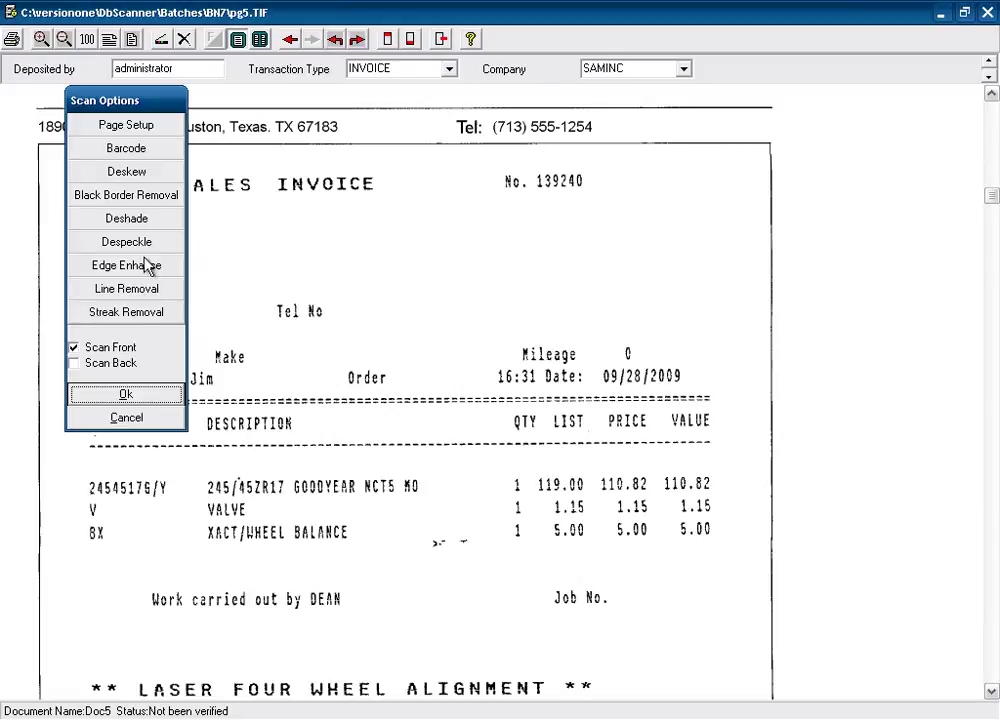
{"action": "left_click", "coordinate": [139, 418]}
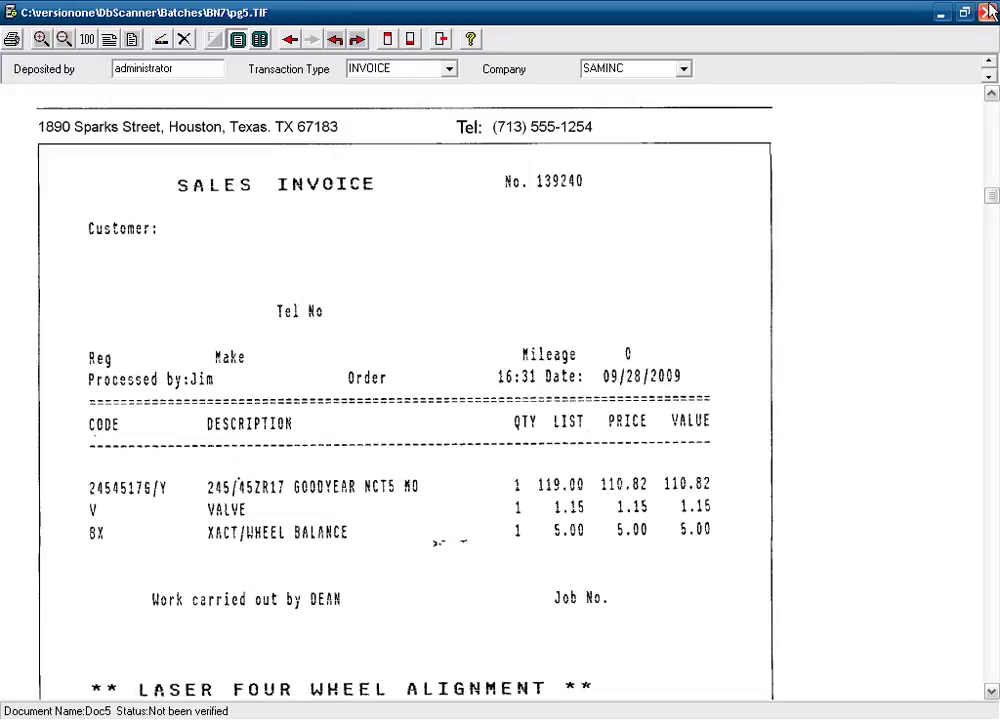
{"action": "left_click", "coordinate": [989, 11]}
{"action": "left_click", "coordinate": [67, 100]}
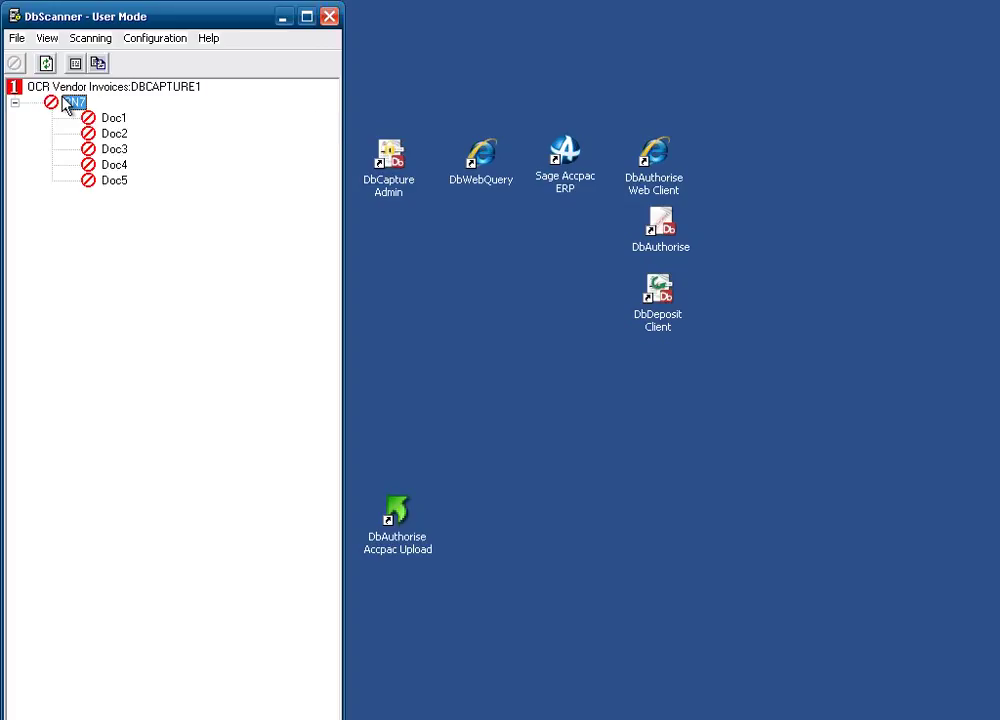
Mark batch BN7 as checked, then run Validate Auto and acknowledge completion.
{"action": "right_click", "coordinate": [66, 104]}
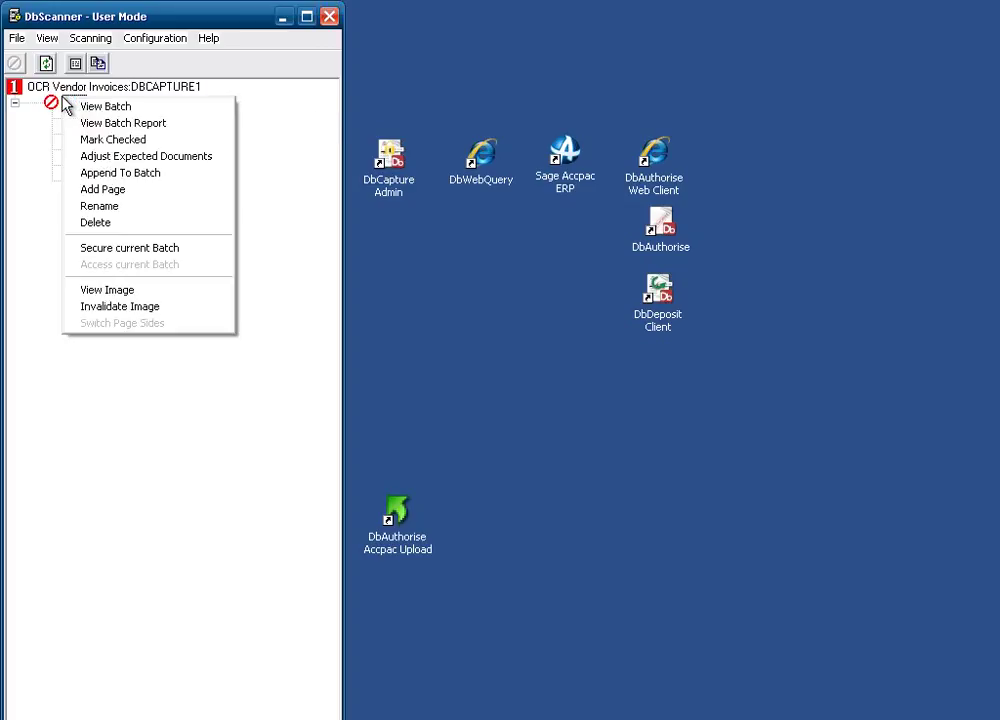
{"action": "left_click", "coordinate": [135, 148]}
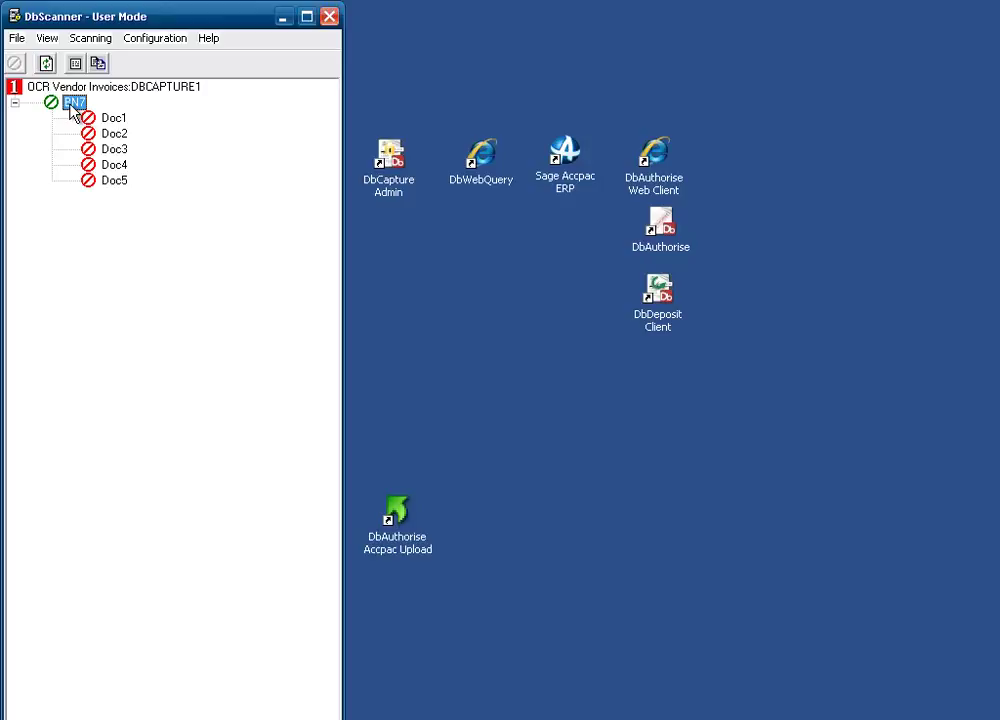
{"action": "right_click", "coordinate": [73, 106]}
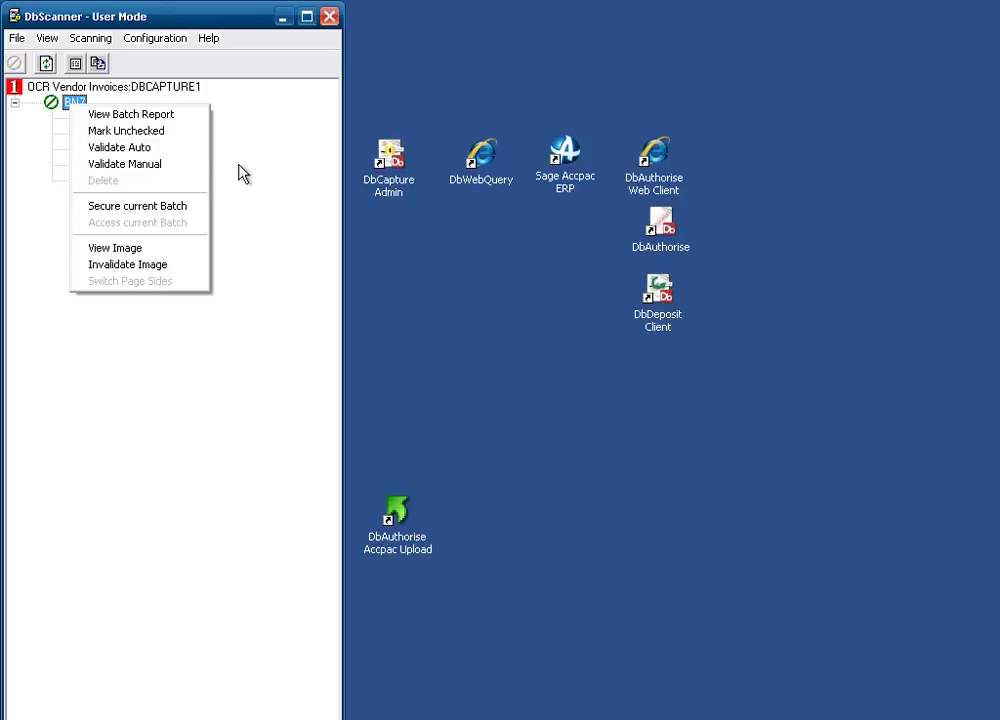
{"action": "left_click", "coordinate": [123, 150]}
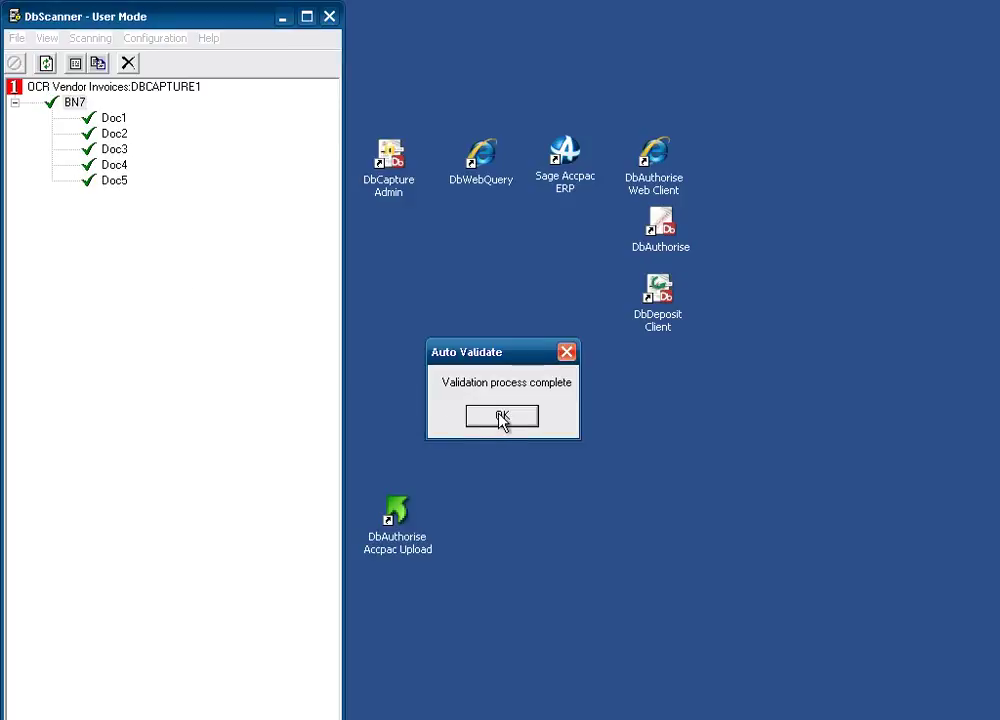
{"action": "left_click", "coordinate": [502, 417]}
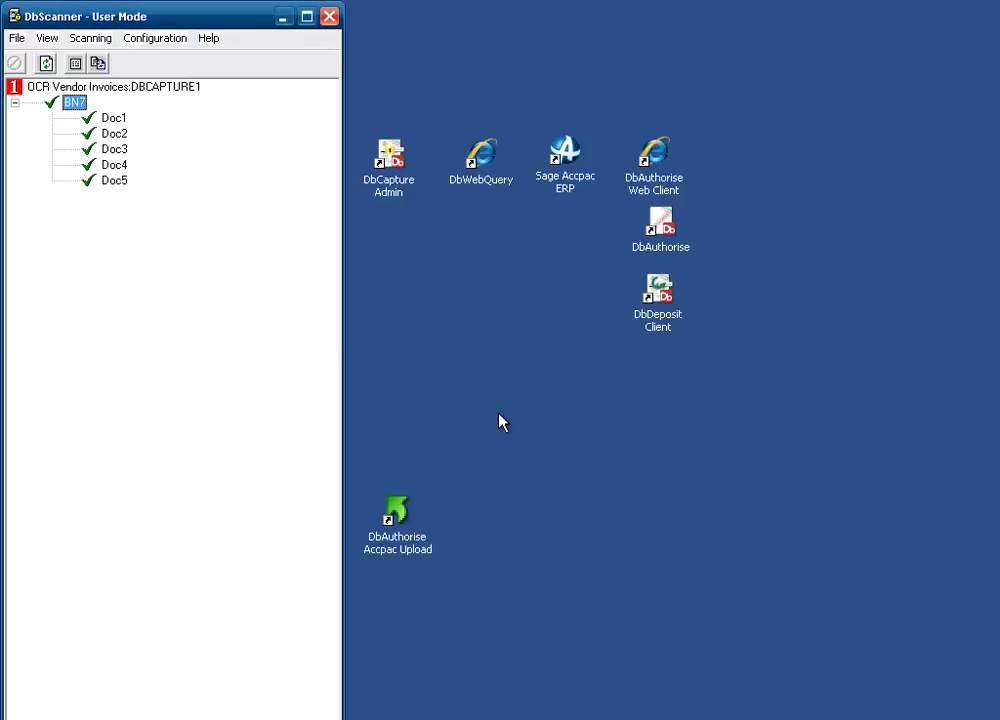
Export Doc1–Doc5 through DbCapture Export to DBCAPTURE1, then close the export window.
{"action": "left_click", "coordinate": [17, 40]}
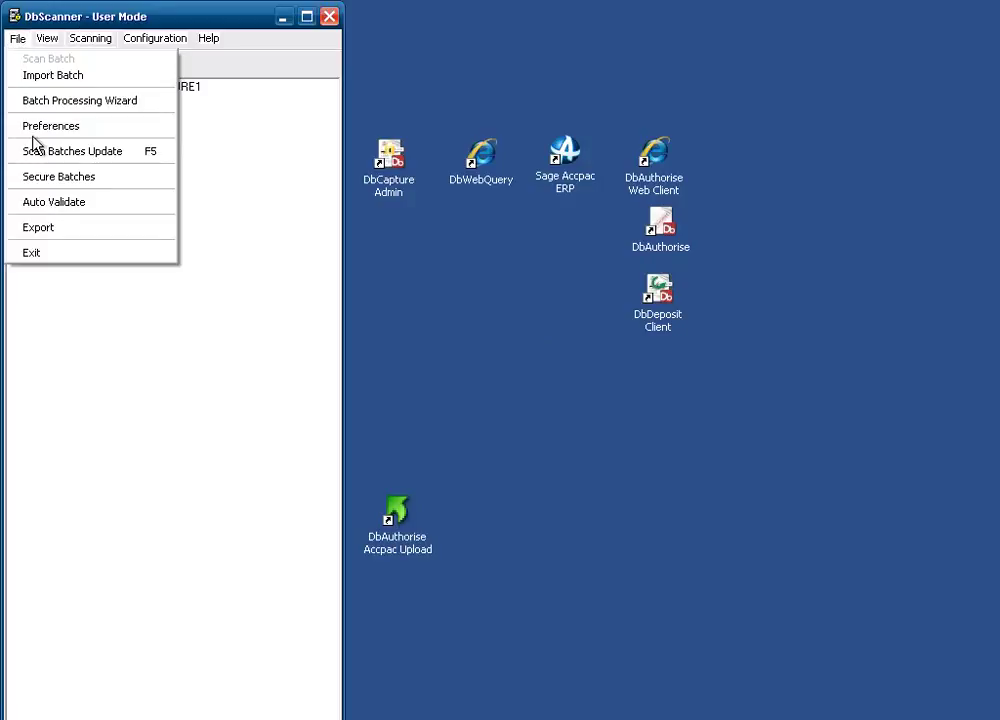
{"action": "left_click", "coordinate": [98, 236]}
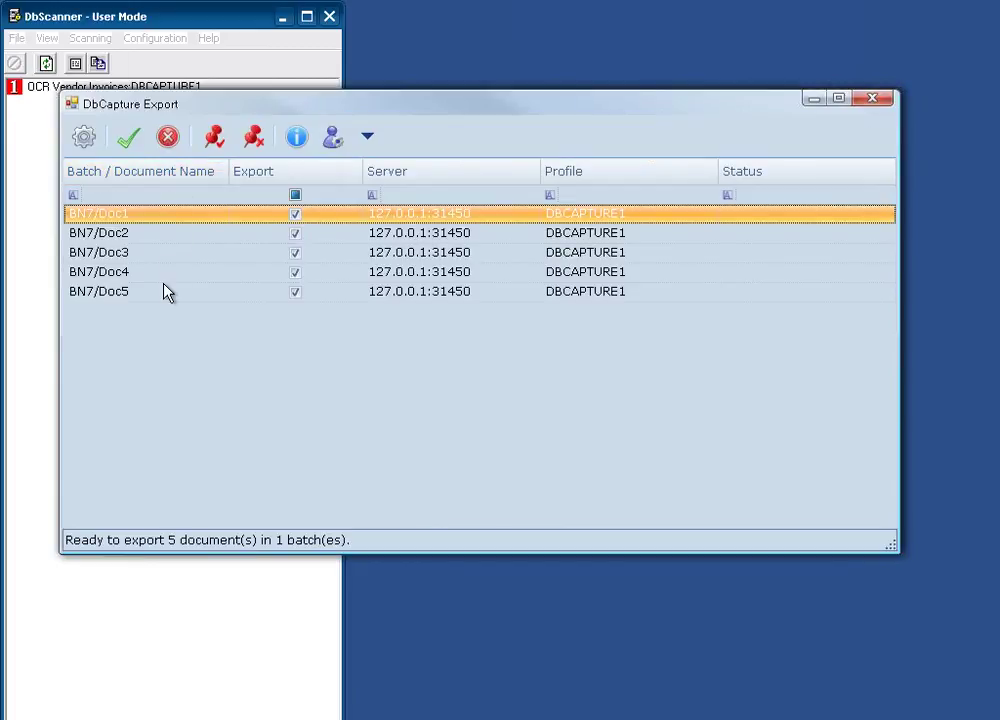
{"action": "left_click", "coordinate": [130, 141]}
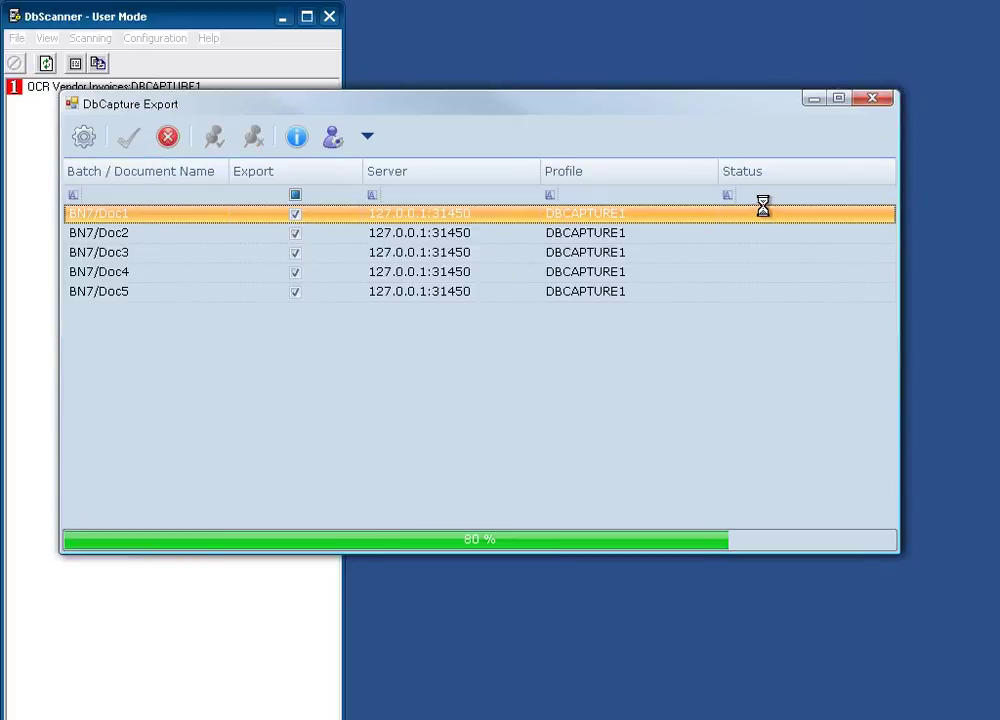
{"action": "left_click", "coordinate": [868, 101]}
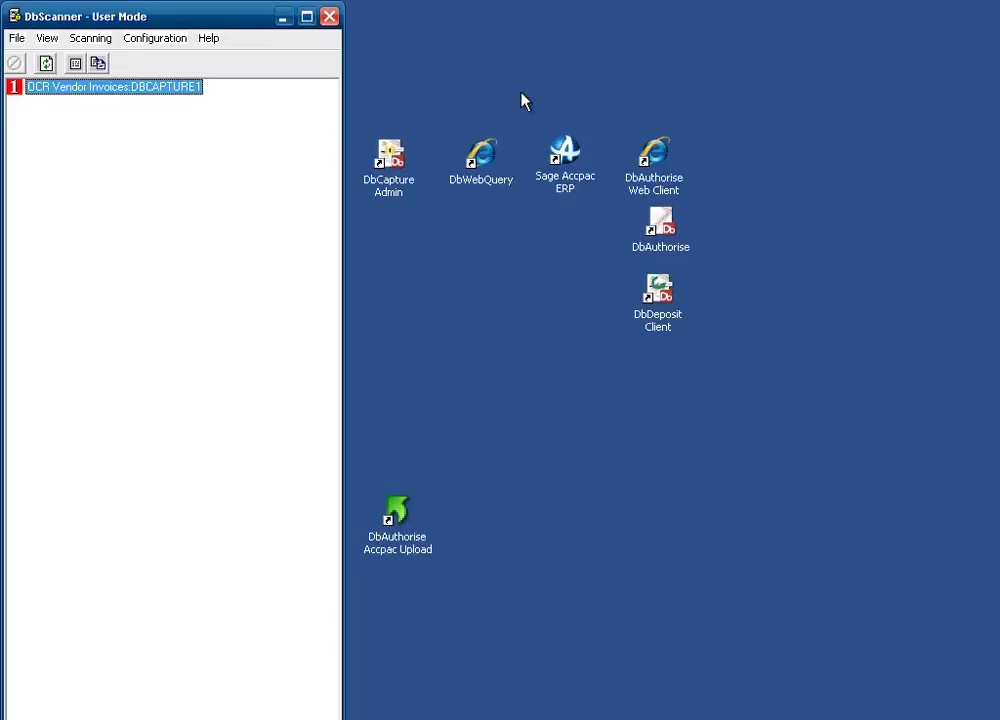
Close DbScanner and launch the DbCapture Administration Client from its desktop shortcut.
{"action": "left_click", "coordinate": [329, 17]}
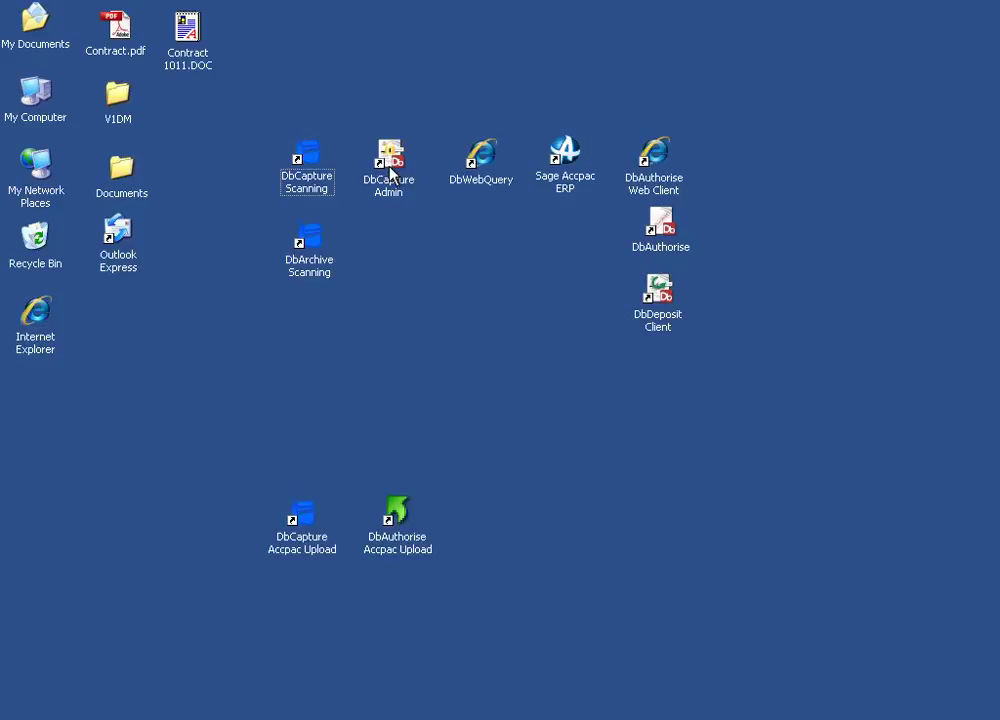
{"action": "left_click", "coordinate": [390, 170]}
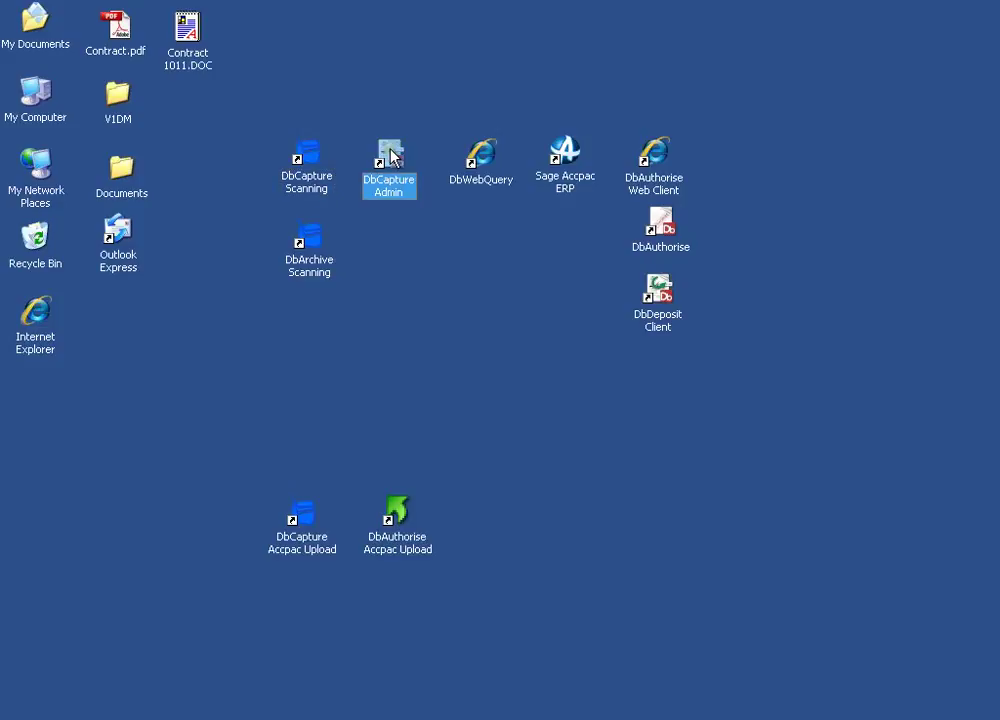
{"action": "double_click", "coordinate": [391, 160]}
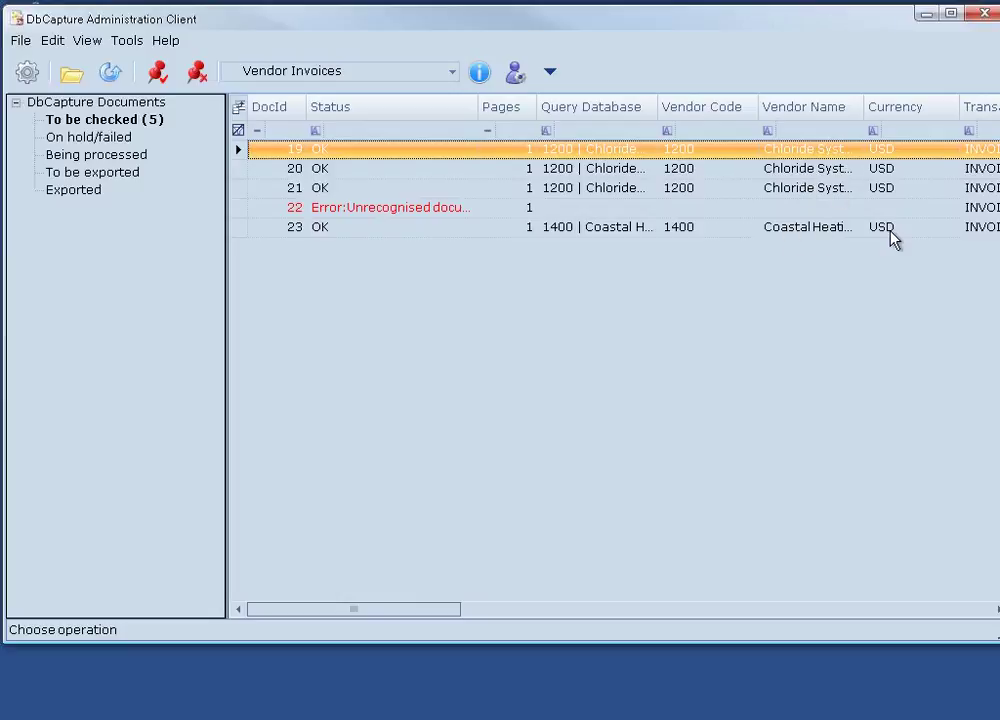
{"action": "left_click", "coordinate": [487, 612]}
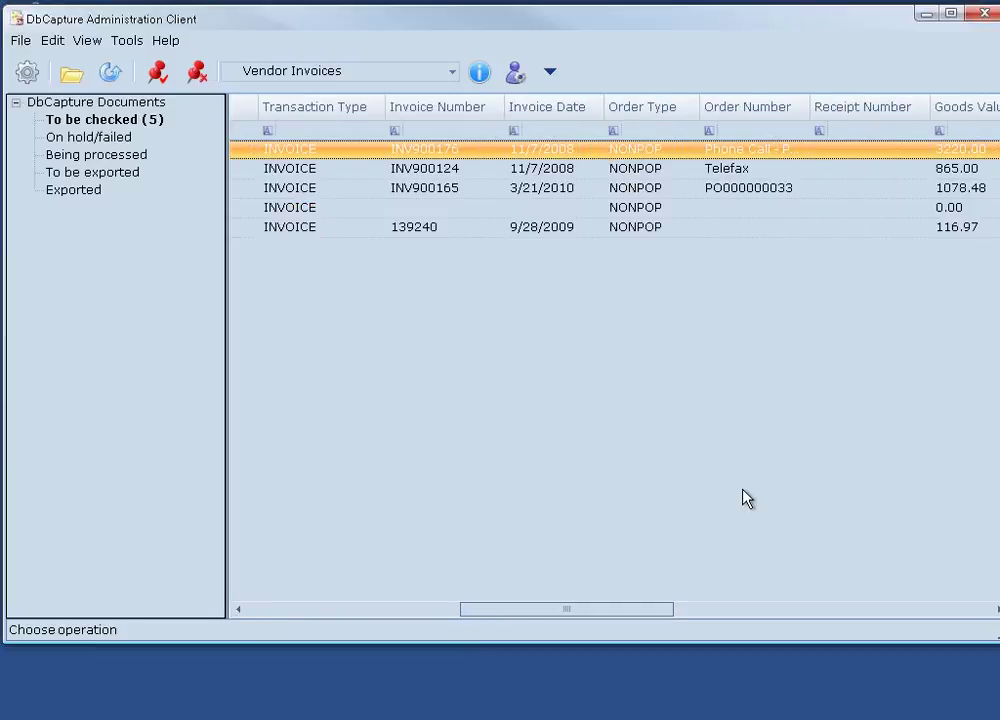
{"action": "left_click", "coordinate": [743, 613]}
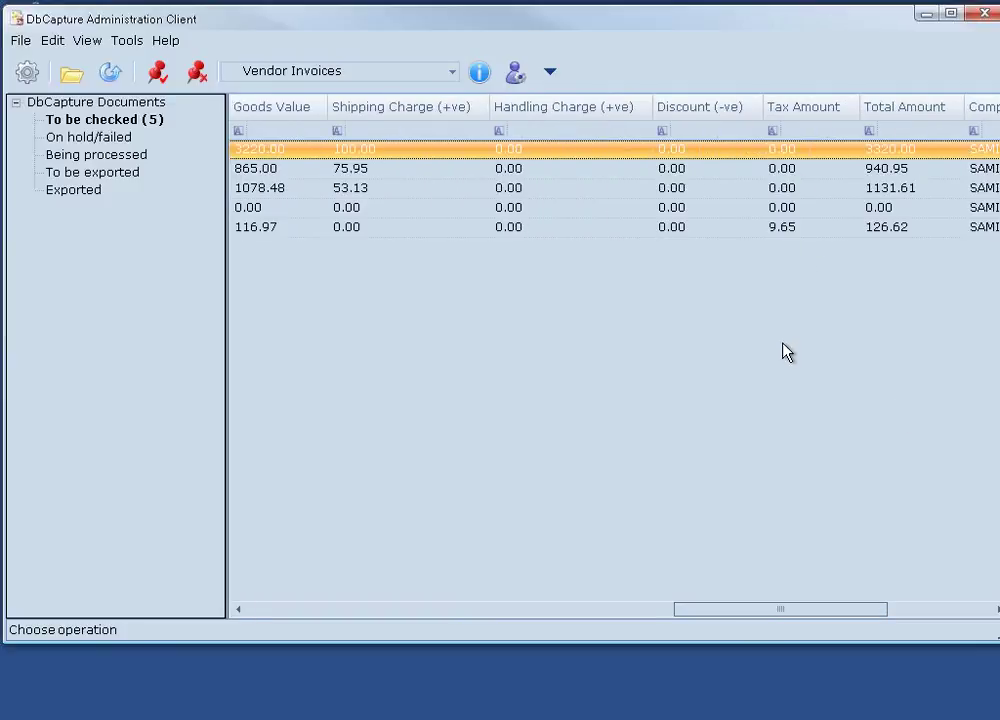
{"action": "left_click", "coordinate": [563, 617]}
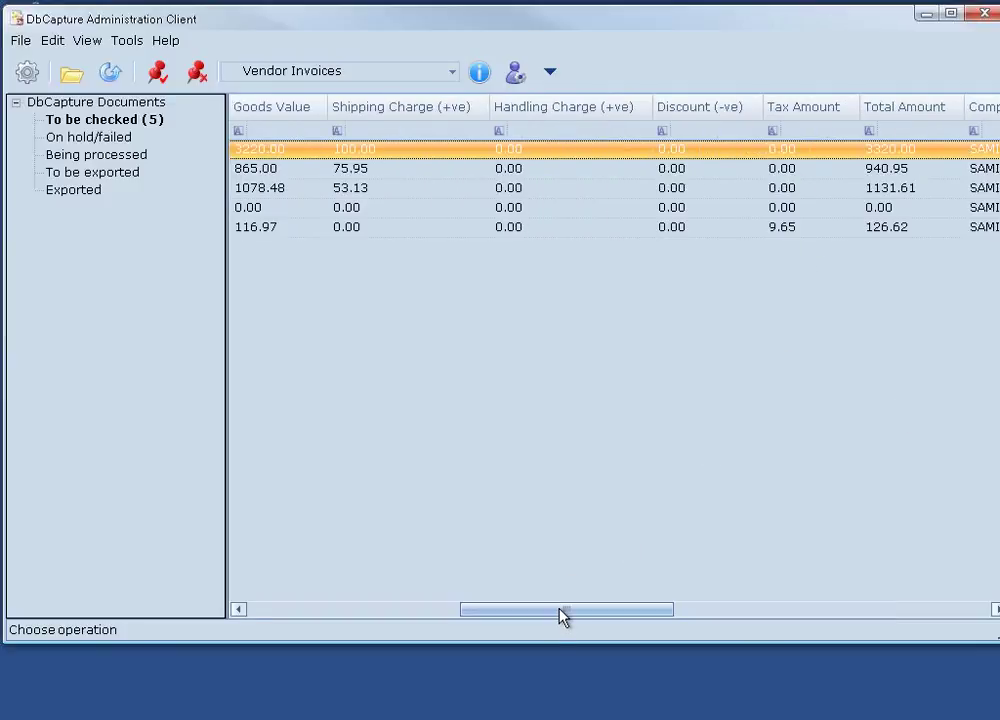
{"action": "left_click", "coordinate": [429, 612]}
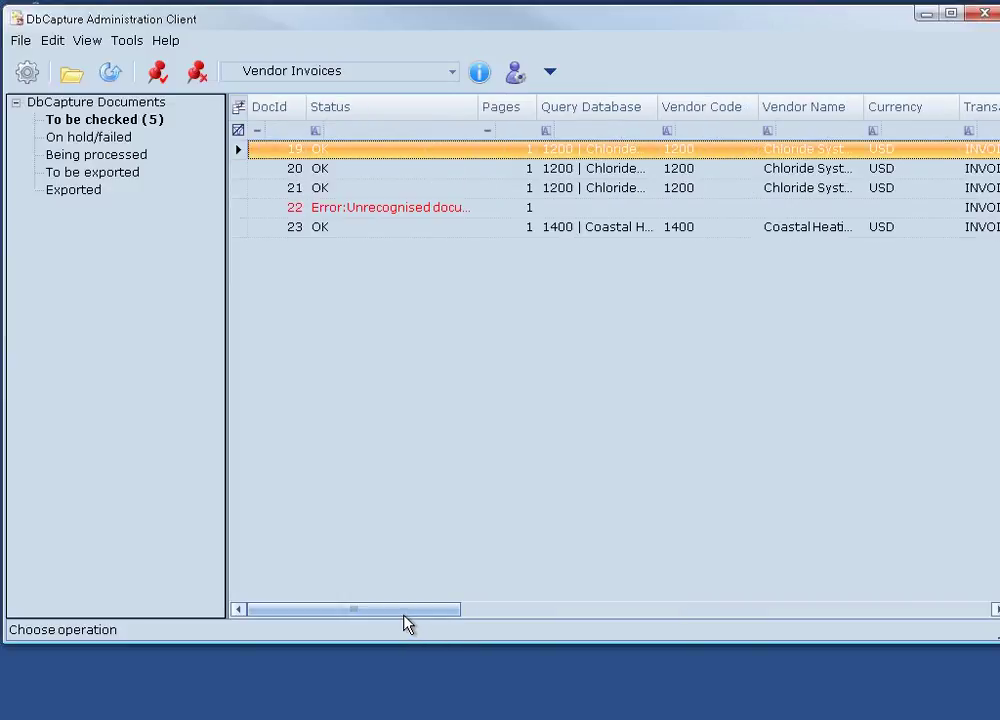
{"action": "left_click", "coordinate": [372, 212]}
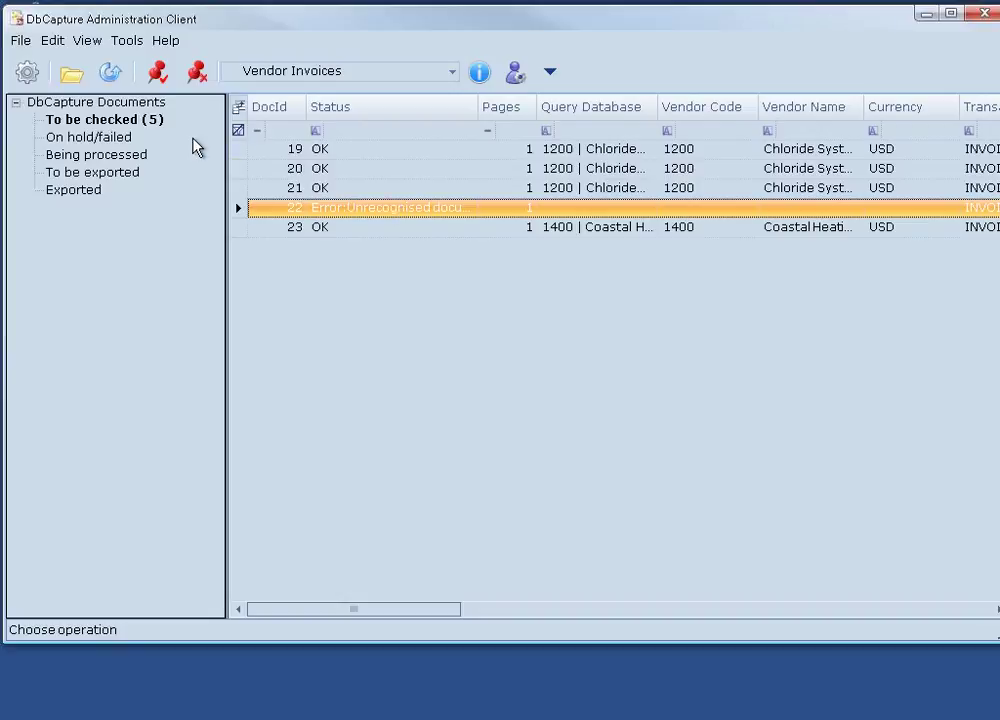
Filter the to-be-checked invoices by status 'ok' and select the four OK invoices.
{"action": "left_click", "coordinate": [100, 121]}
{"action": "left_click", "coordinate": [351, 130]}
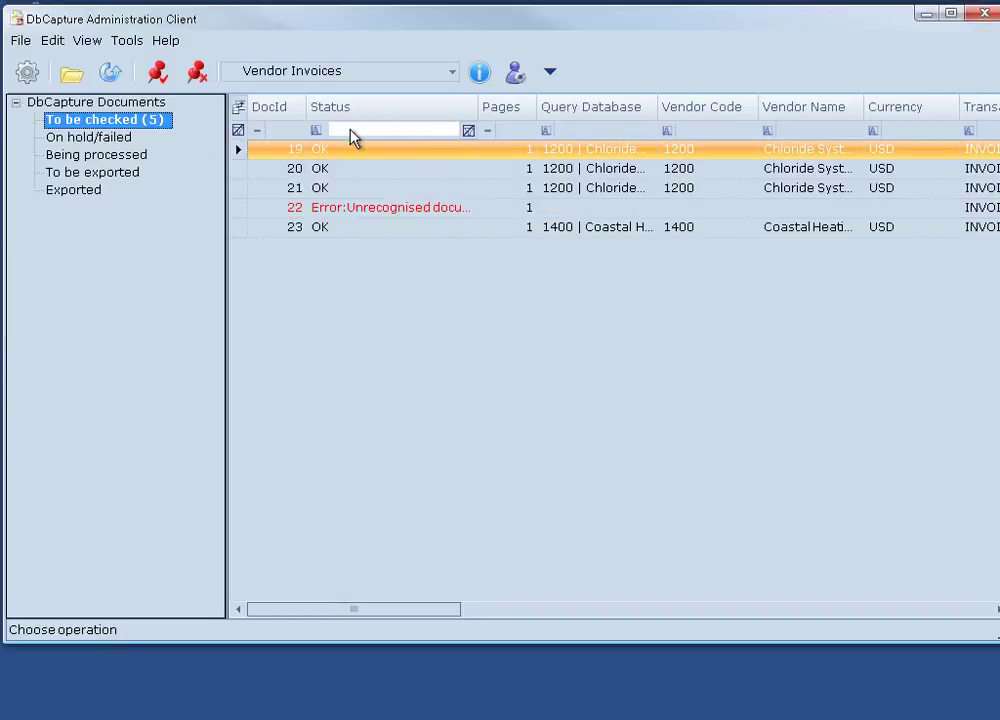
{"action": "type", "text": "ok"}
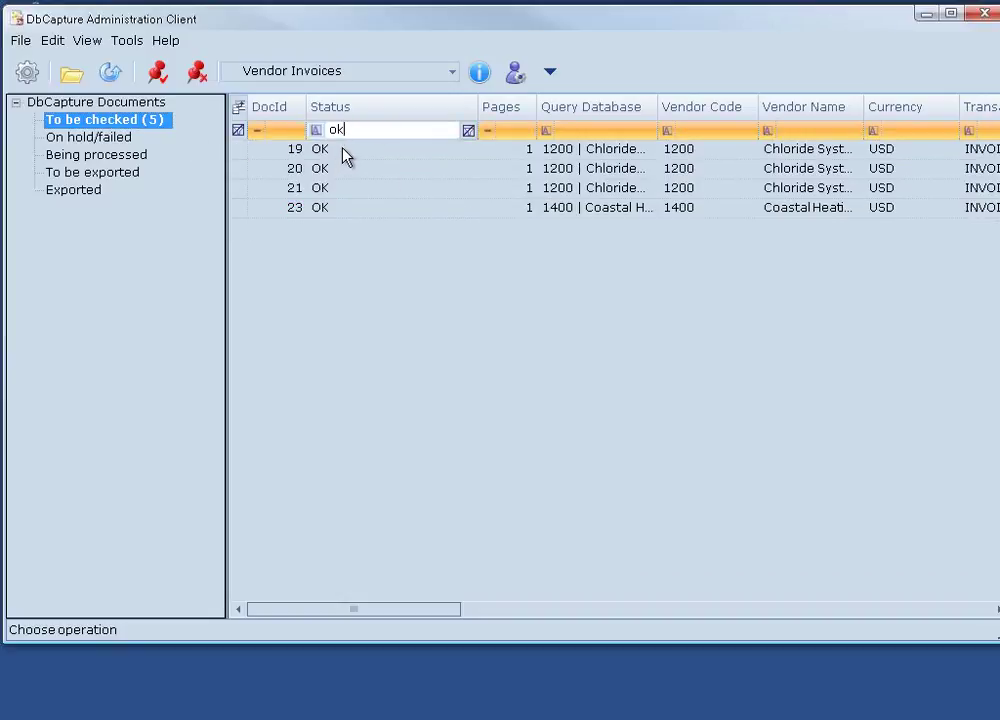
{"action": "left_click", "coordinate": [342, 149]}
{"action": "left_click", "coordinate": [352, 209], "text": "shift"}
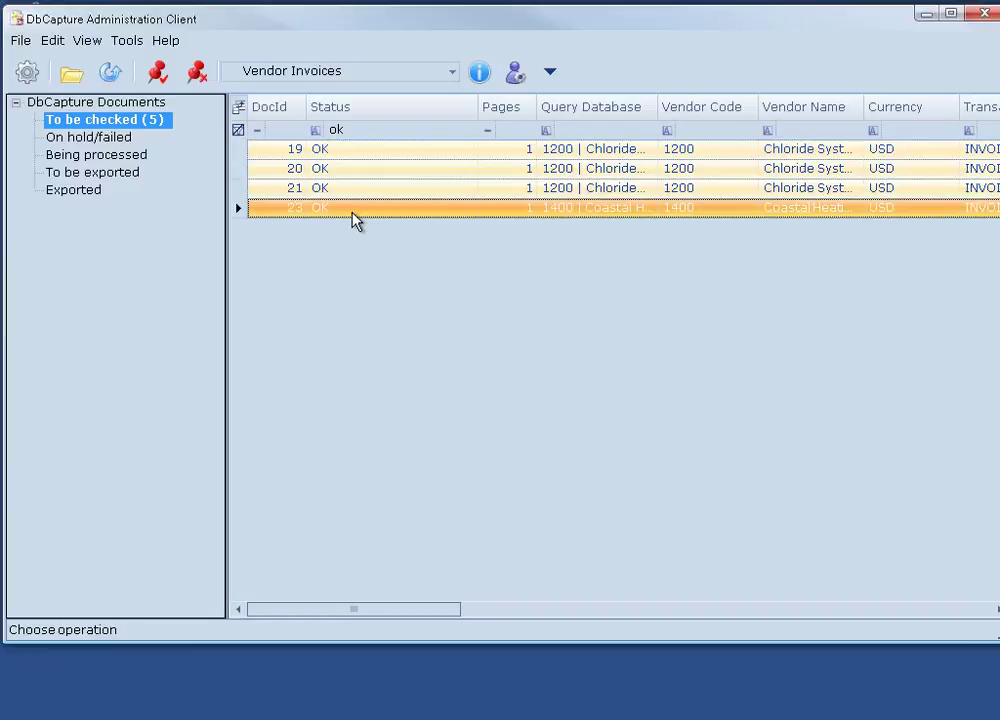
{"action": "right_click", "coordinate": [352, 213]}
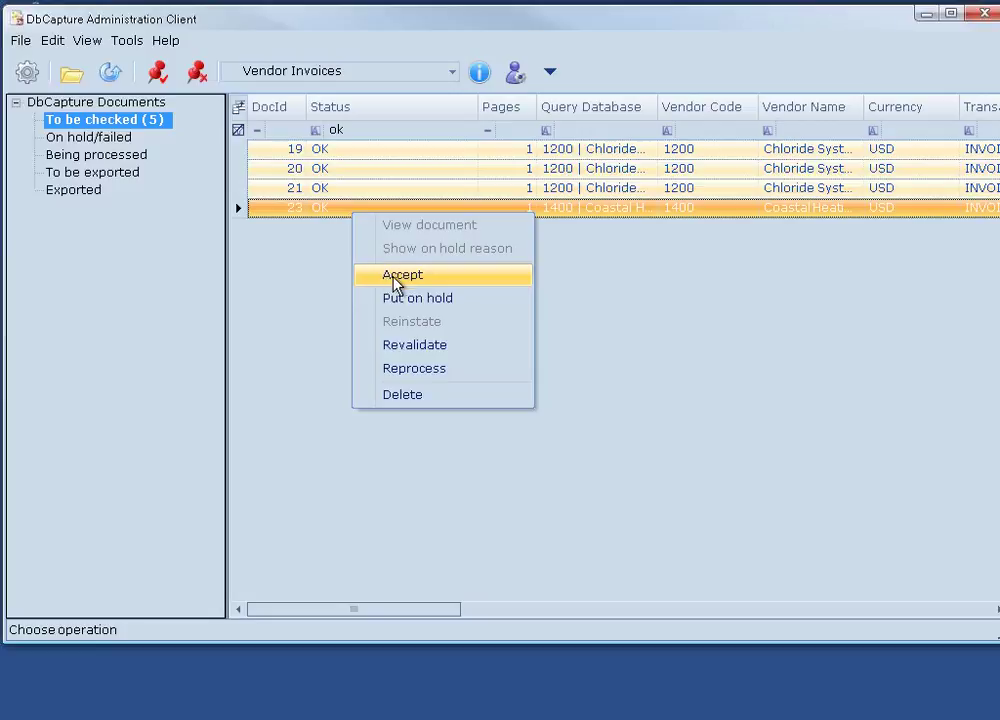
{"action": "left_click", "coordinate": [288, 277]}
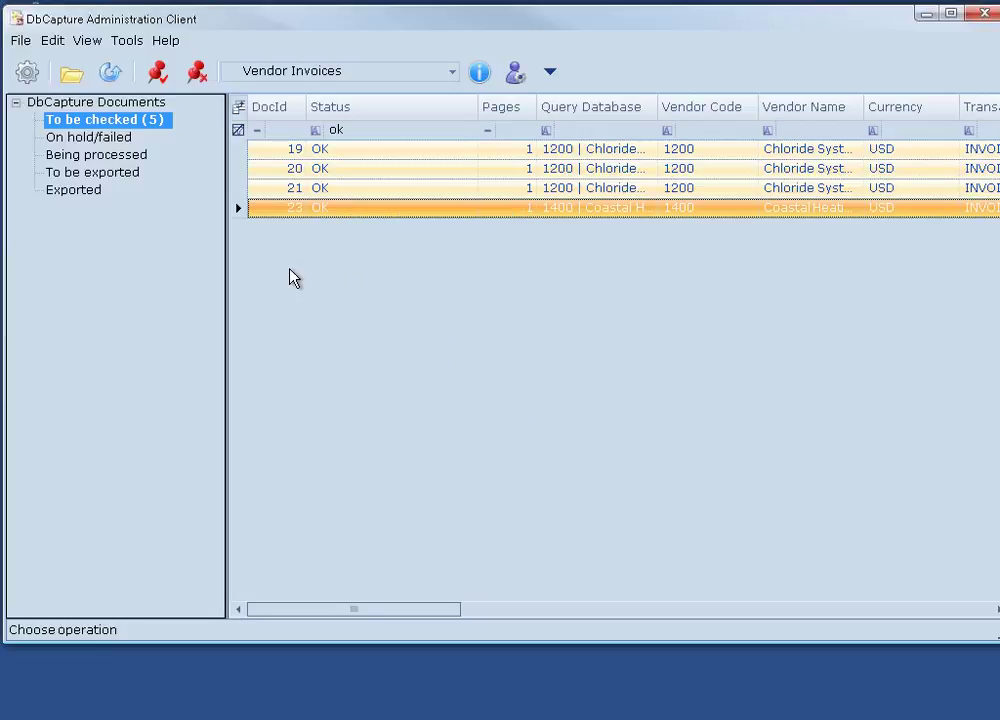
Clear the status filter and open DocId 19 for checking.
{"action": "left_click", "coordinate": [388, 132]}
{"action": "key", "text": "BackSpace"}
{"action": "key", "text": "BackSpace"}
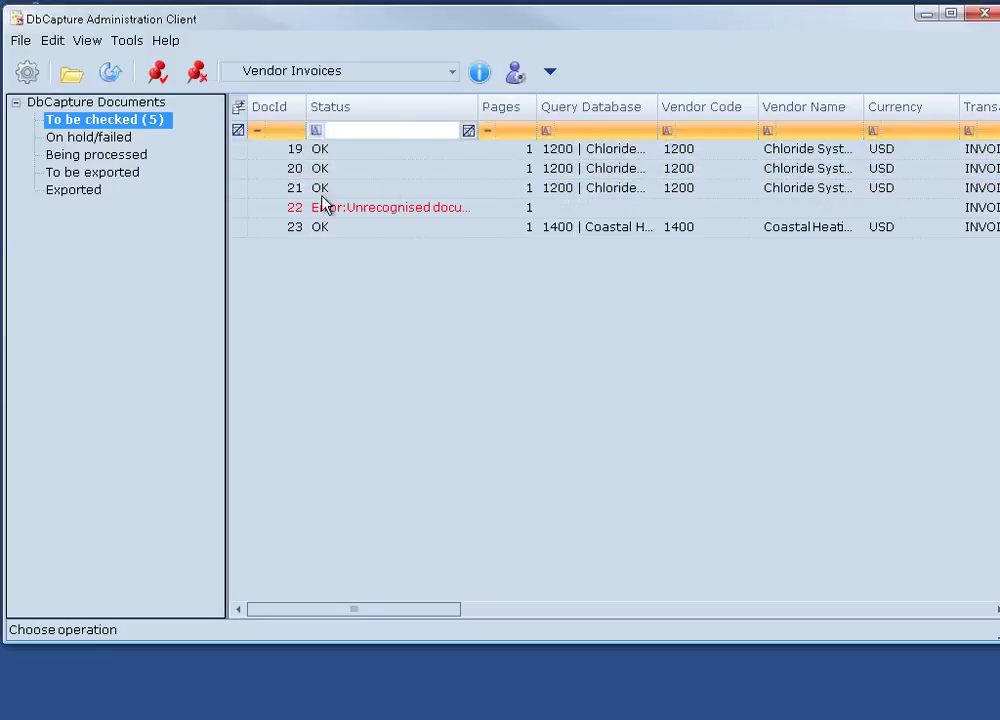
{"action": "left_click", "coordinate": [82, 78]}
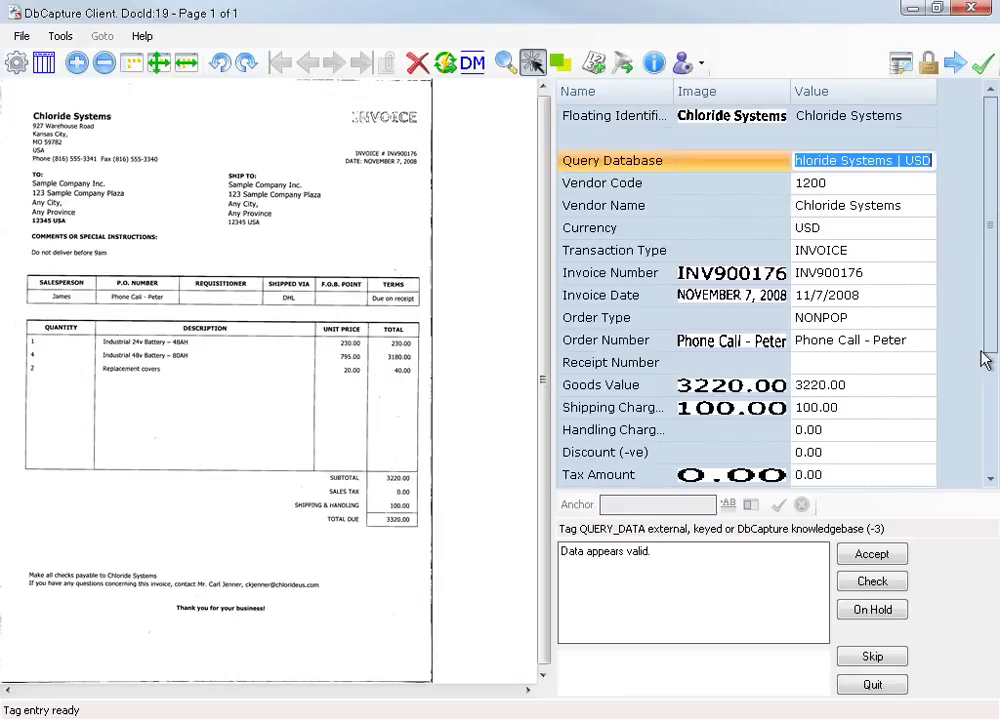
{"action": "left_click", "coordinate": [991, 408]}
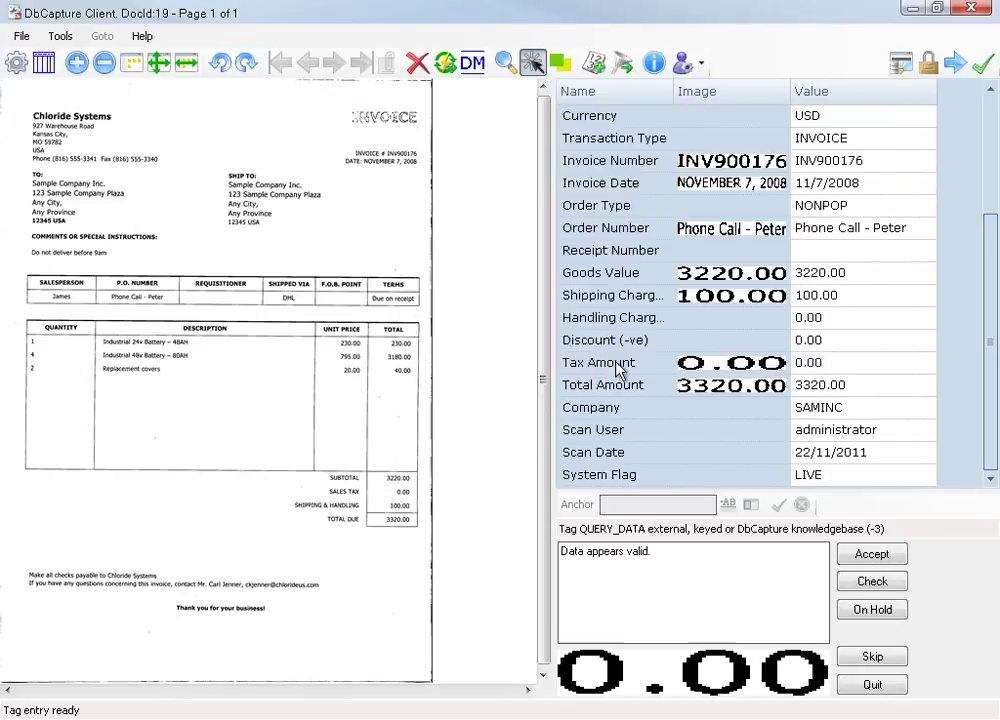
{"action": "left_click", "coordinate": [692, 363]}
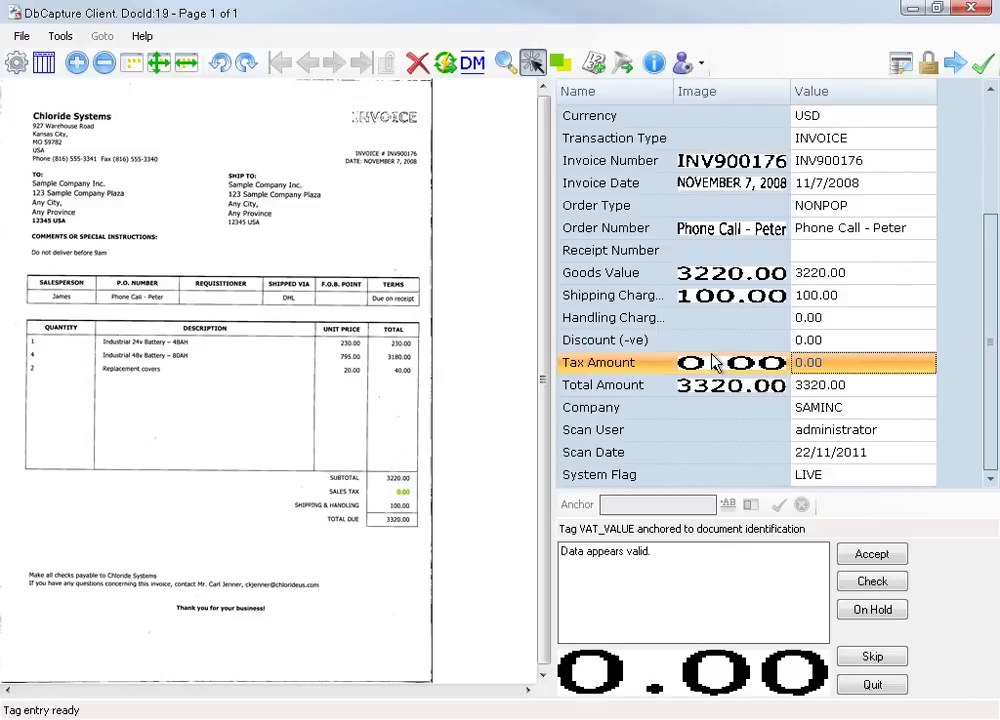
{"action": "left_click", "coordinate": [828, 345]}
{"action": "left_click", "coordinate": [841, 318]}
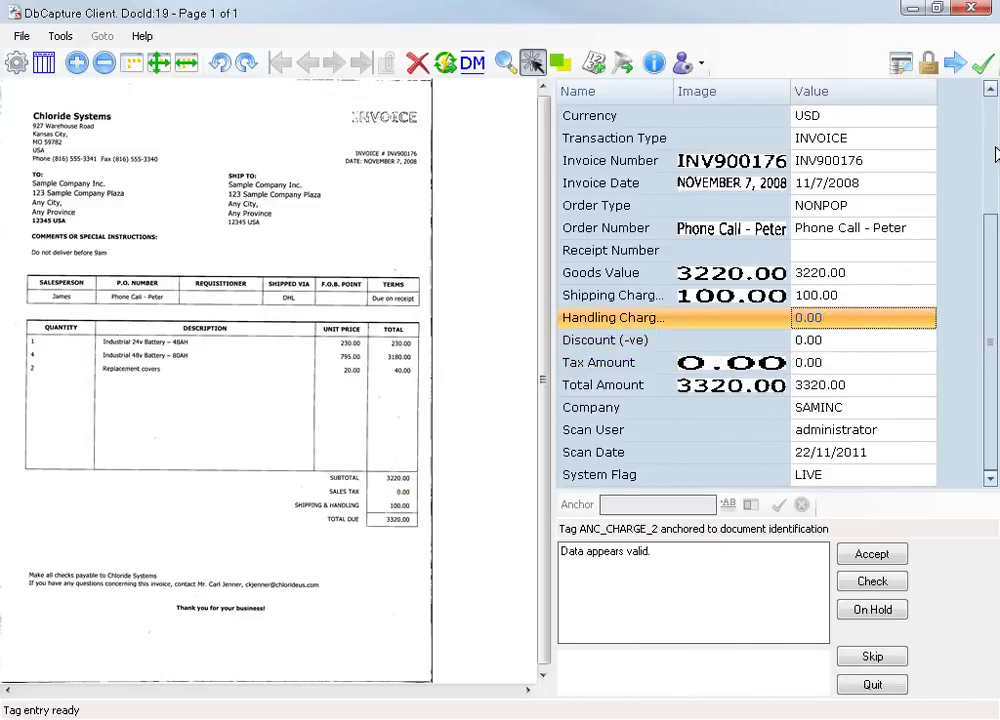
{"action": "scroll", "coordinate": [945, 252], "scroll_direction": "up", "scroll_amount": 2}
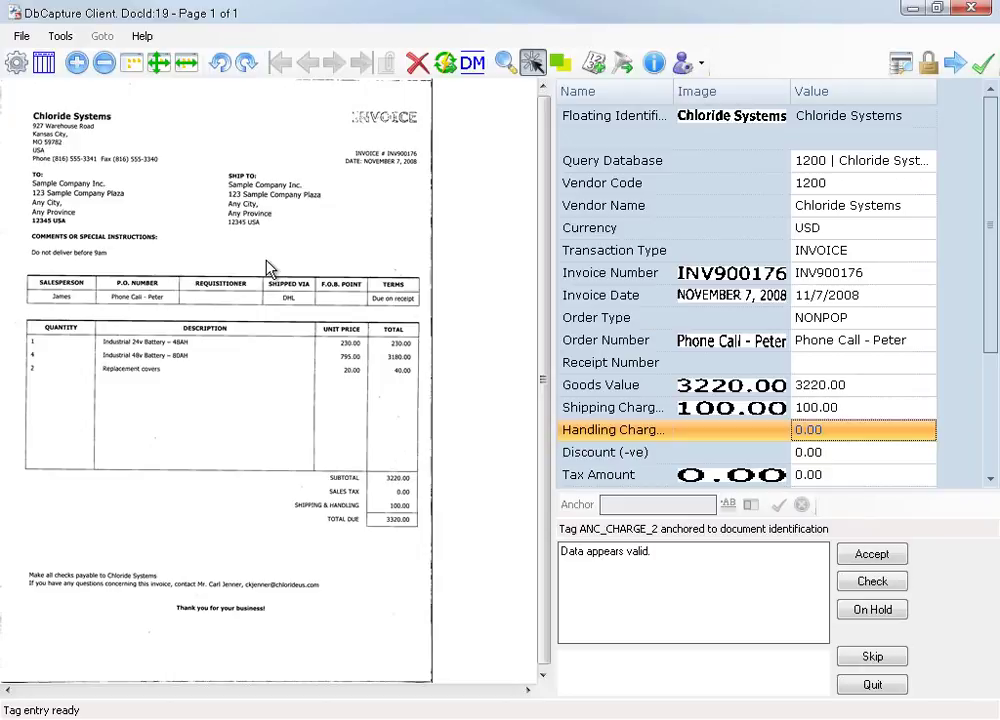
{"action": "mouse_move", "coordinate": [857, 122]}
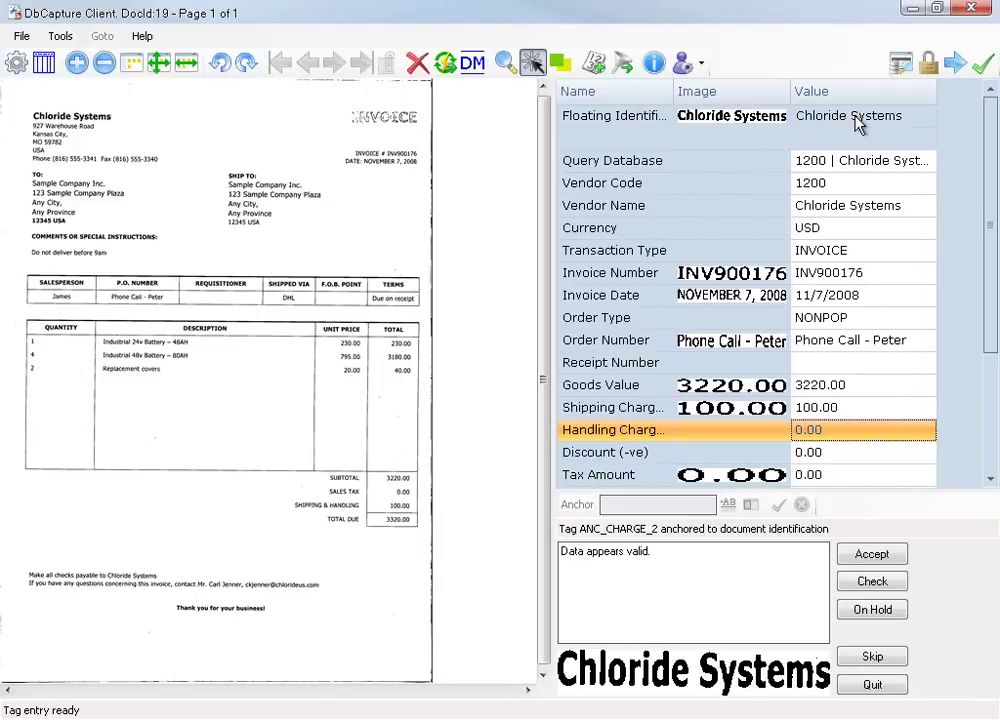
{"action": "left_click", "coordinate": [882, 120]}
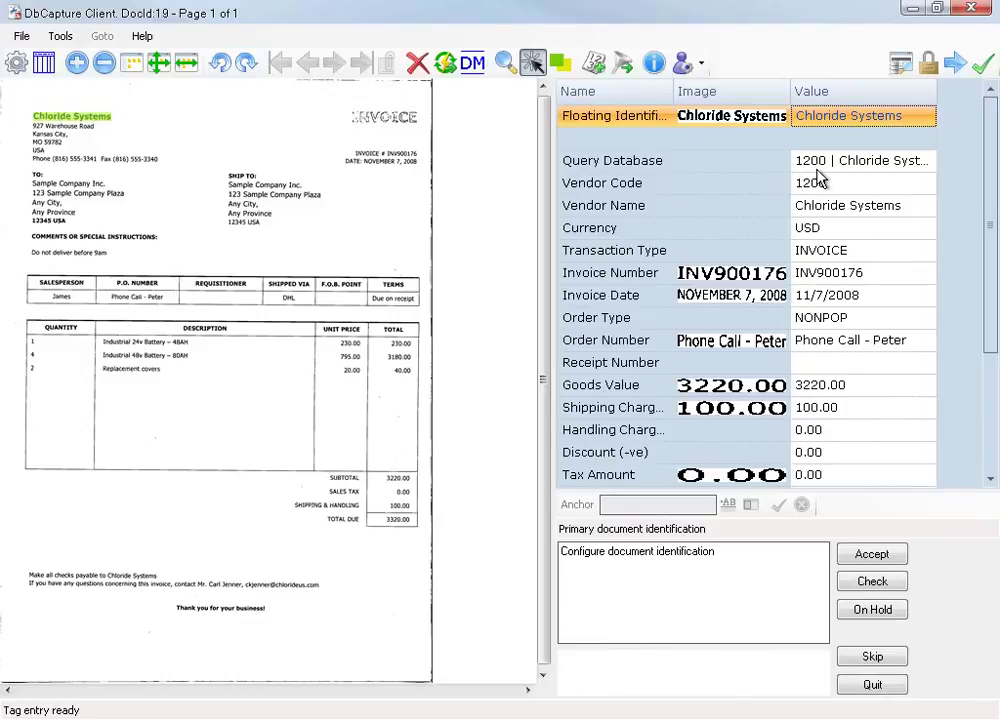
{"action": "key", "text": "Return"}
{"action": "key", "text": "Return"}
{"action": "key", "text": "Return"}
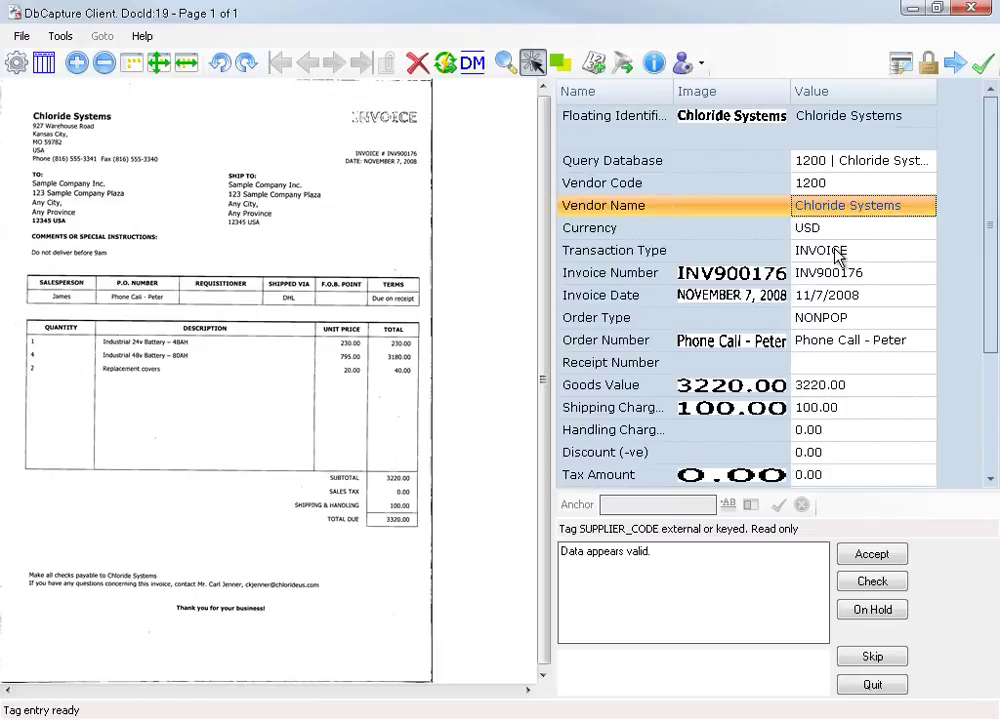
{"action": "key", "text": "Return"}
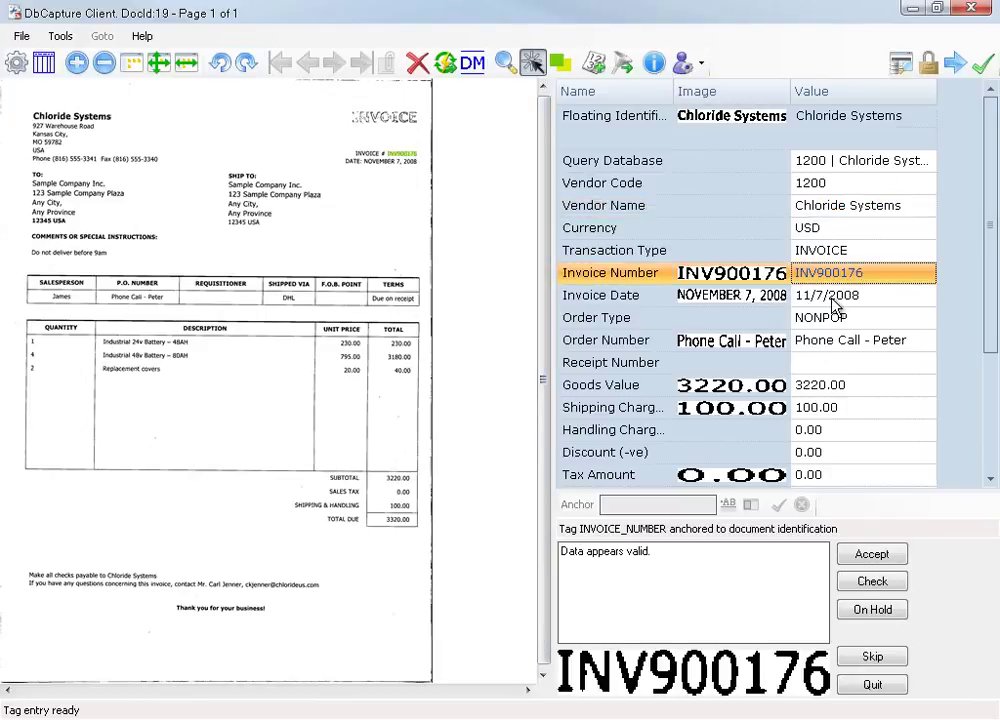
{"action": "key", "text": "Return"}
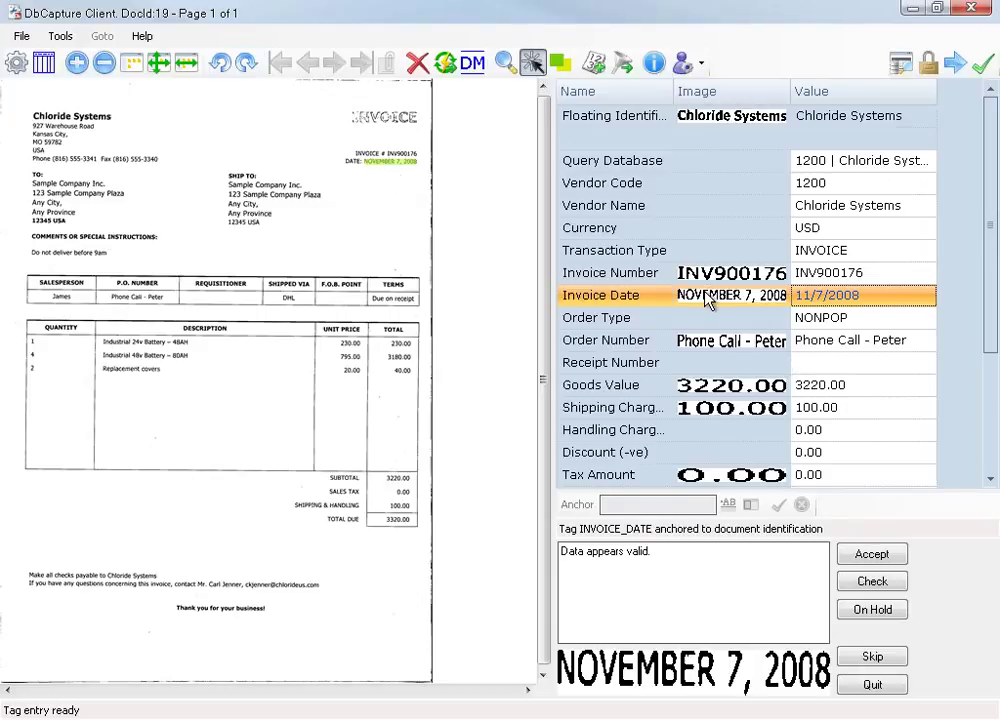
{"action": "right_click", "coordinate": [829, 300]}
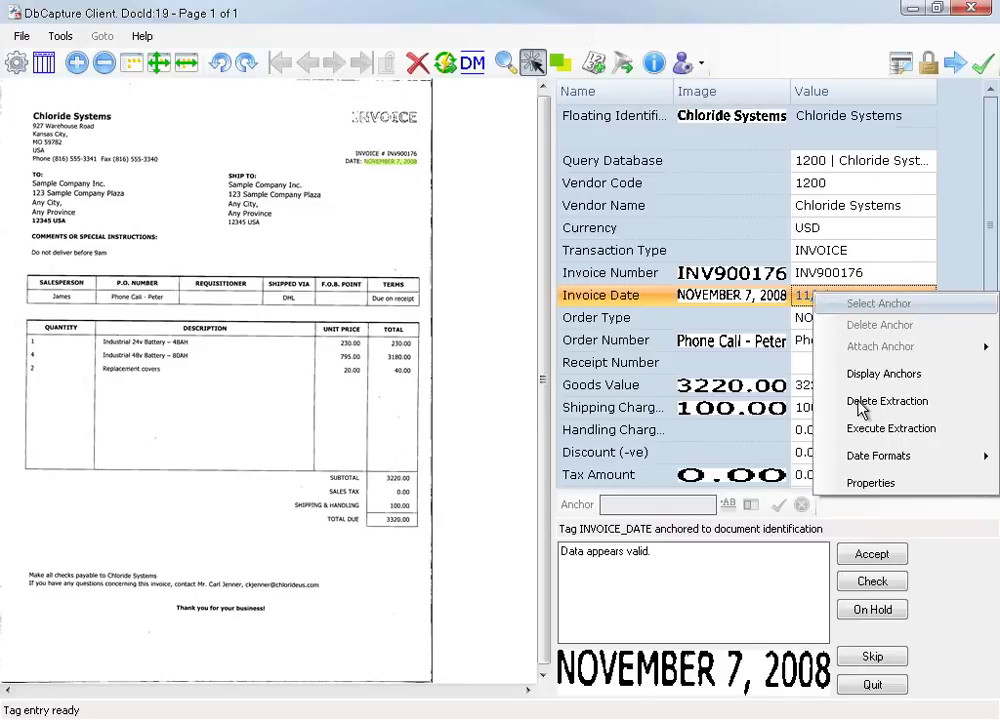
{"action": "mouse_move", "coordinate": [905, 458]}
{"action": "left_click", "coordinate": [373, 171]}
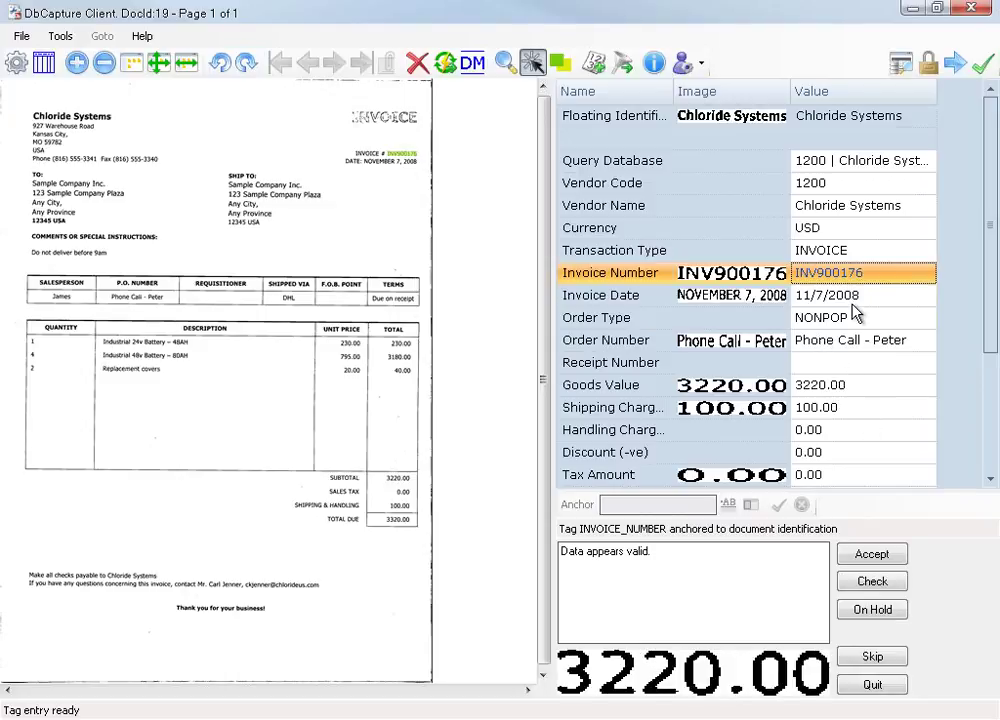
Step past Goods Value and Shipping Charges, then edit DocId 19's Total Amount to 3320.05.
{"action": "key", "text": "Return"}
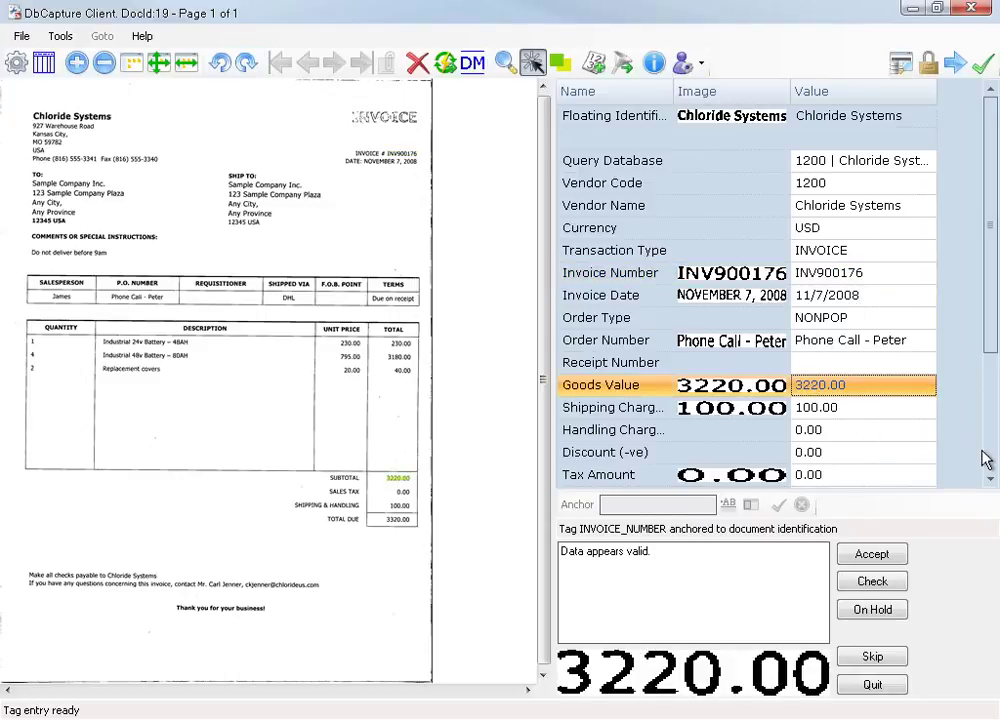
{"action": "key", "text": "Return"}
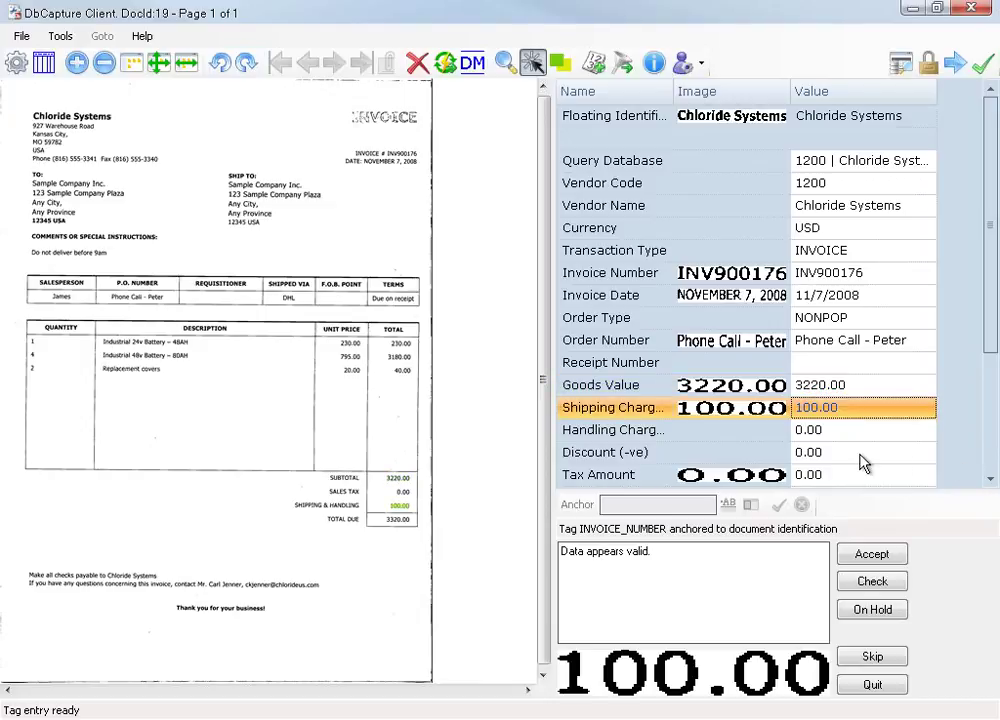
{"action": "scroll", "coordinate": [864, 460], "scroll_direction": "down", "scroll_amount": 1}
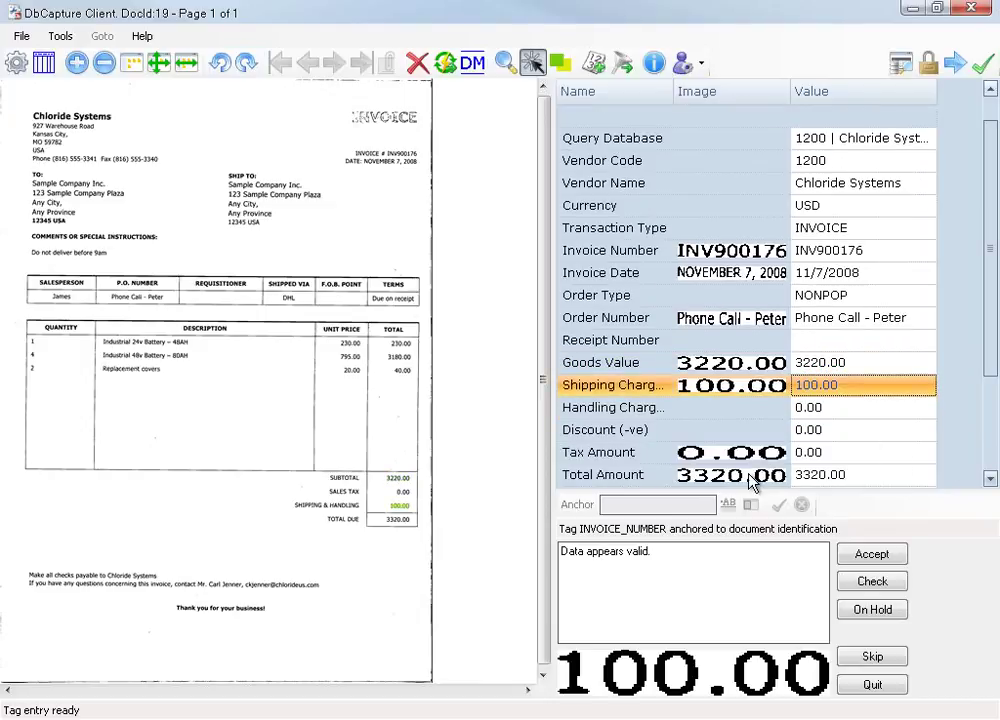
{"action": "scroll", "coordinate": [808, 372], "scroll_direction": "down", "scroll_amount": 1}
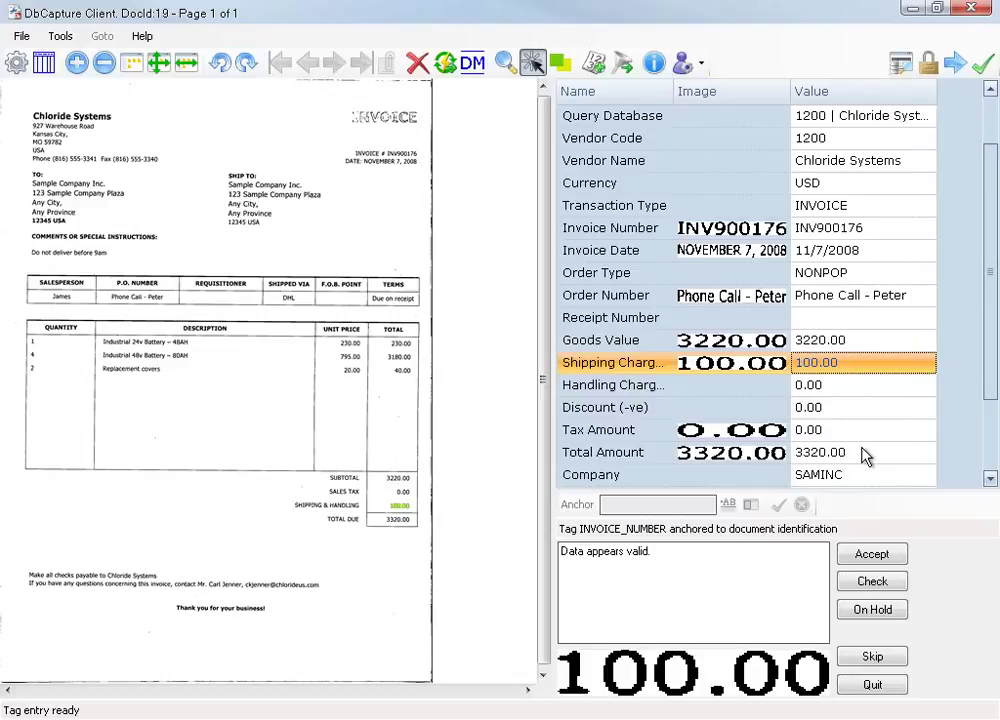
{"action": "scroll", "coordinate": [865, 450], "scroll_direction": "down", "scroll_amount": 1}
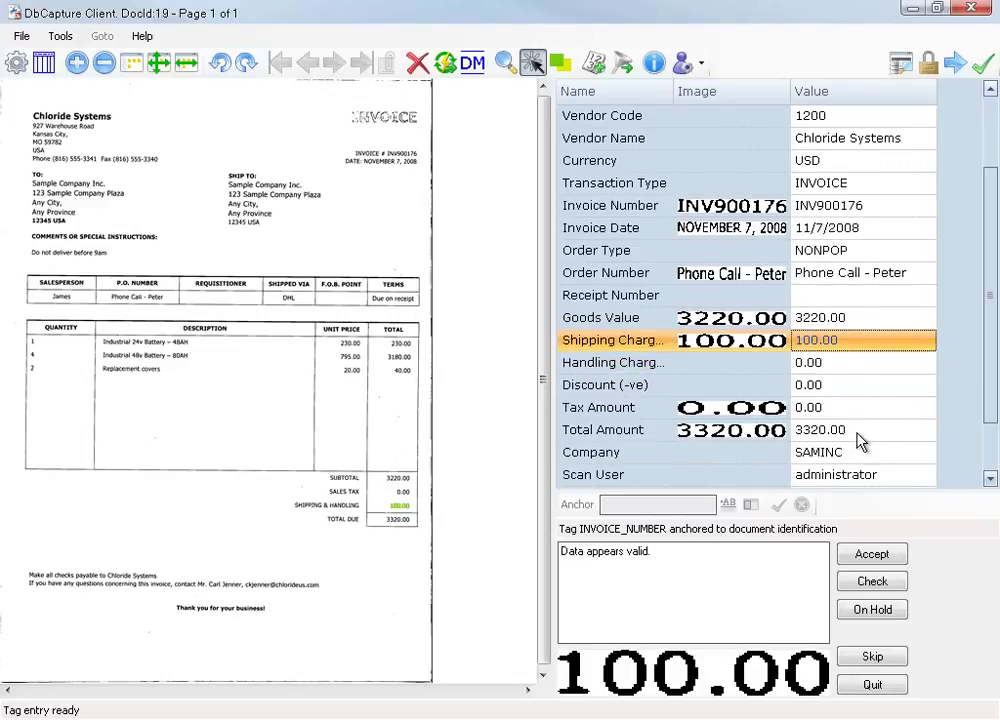
{"action": "left_click", "coordinate": [845, 438]}
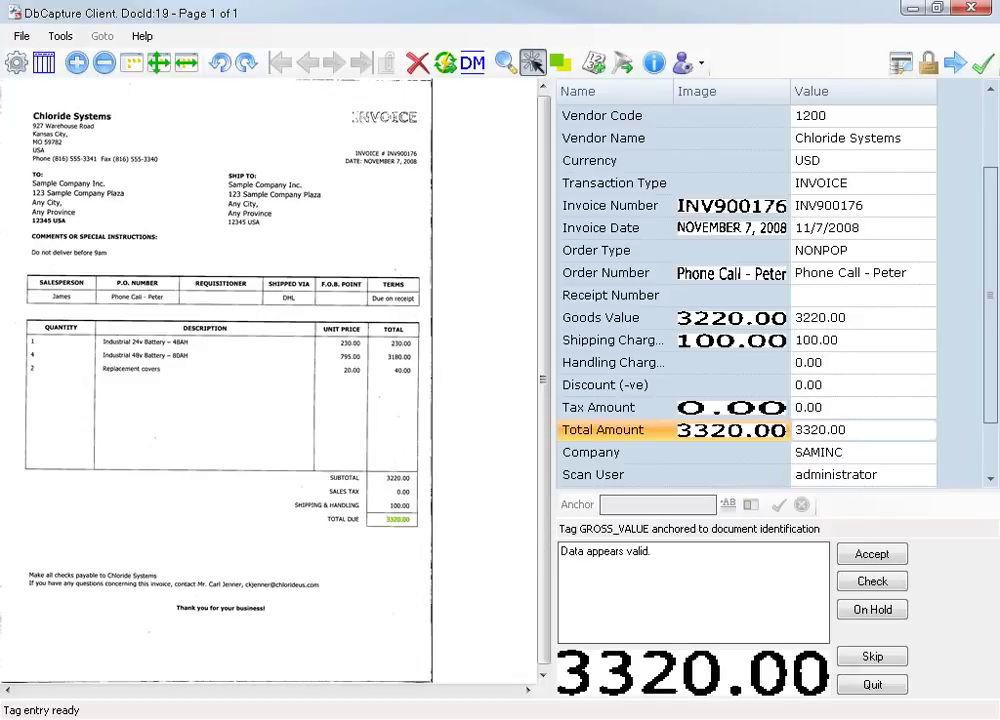
{"action": "key", "text": "BackSpace"}
{"action": "type", "text": "5"}
Check the goods/tax/total mismatch error, restore Total Amount to 3320.00, and re-check DocId 19.
{"action": "left_click", "coordinate": [883, 581]}
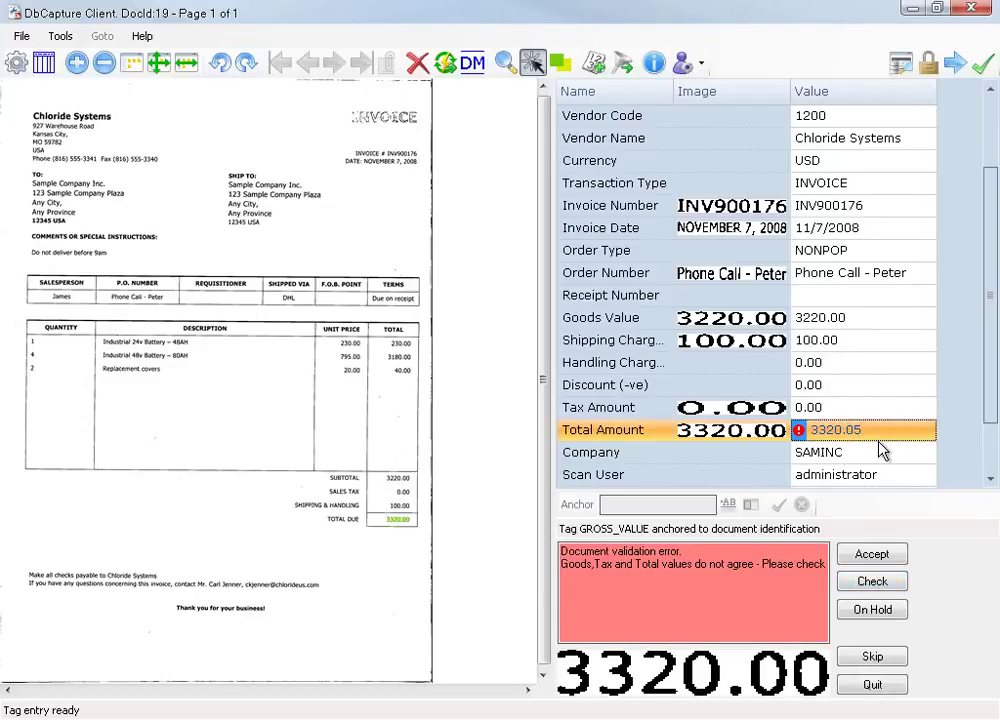
{"action": "key", "text": "F2"}
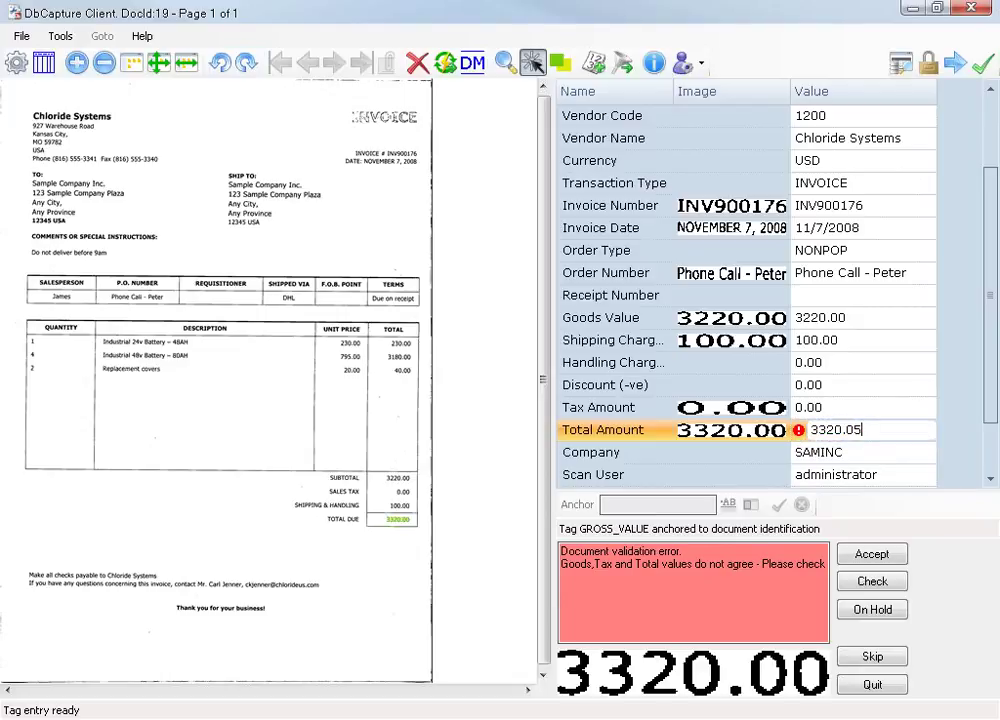
{"action": "key", "text": "BackSpace"}
{"action": "type", "text": "0"}
{"action": "left_click", "coordinate": [873, 584]}
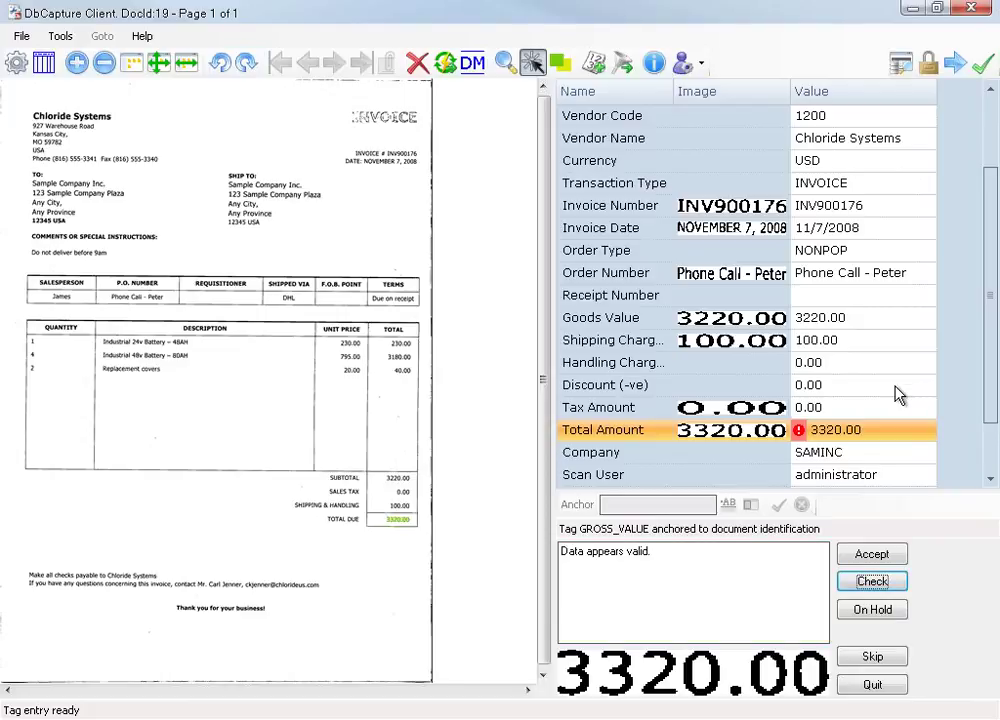
Accept DocId 19 and DocId 20, the Chloride Systems invoices INV900176 and INV900124.
{"action": "left_click", "coordinate": [879, 558]}
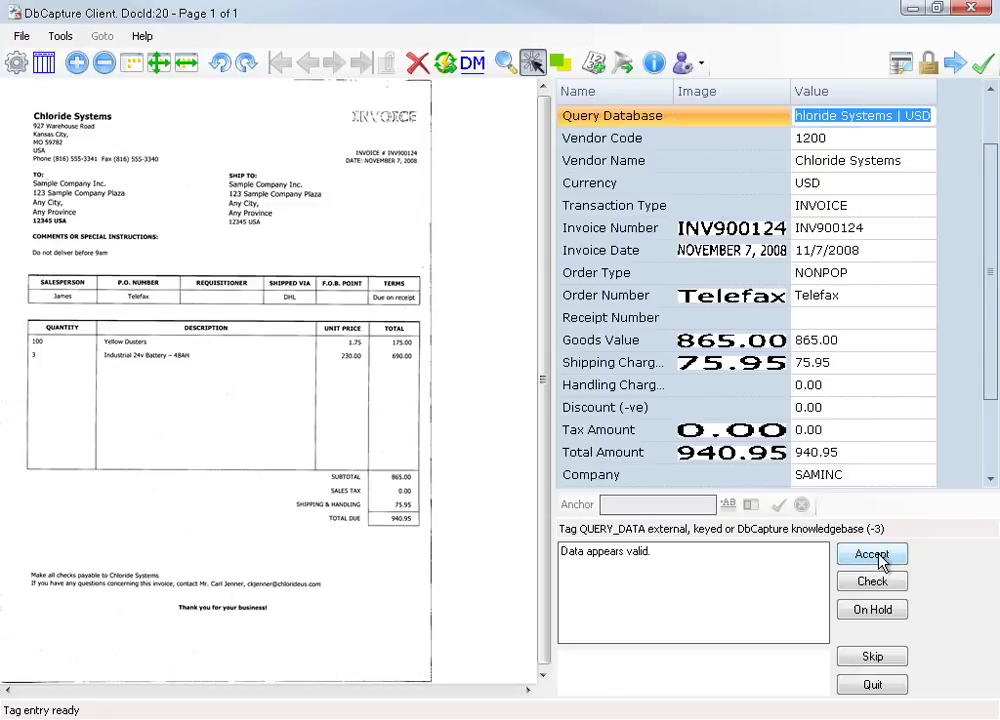
{"action": "left_click", "coordinate": [880, 558]}
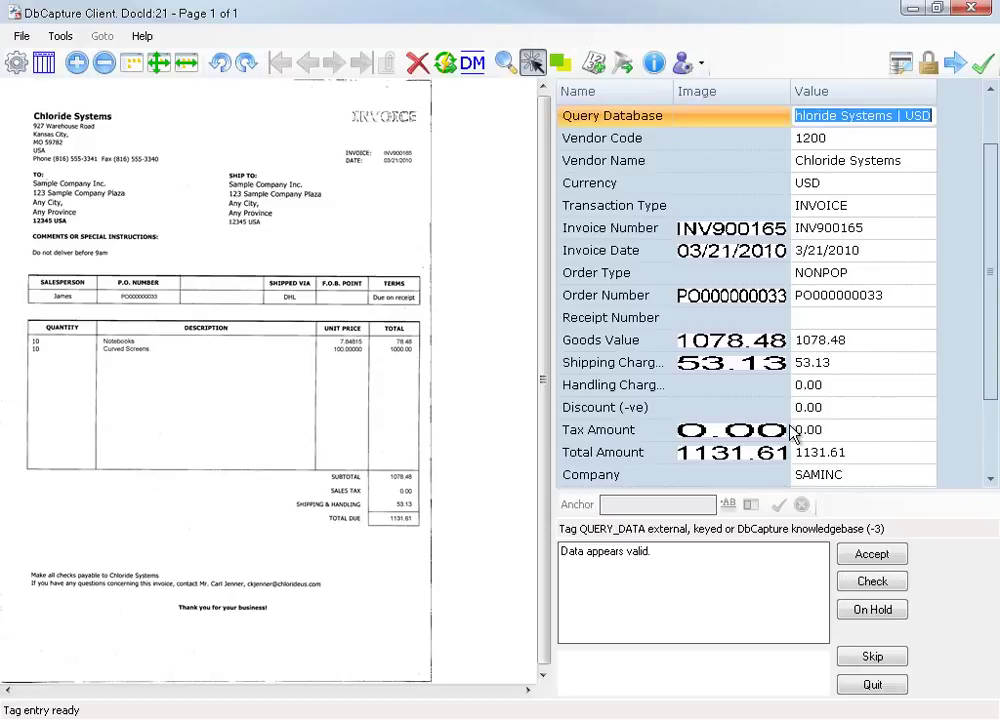
Accept invoice INV900165 (DocId 21) with the Enter shortcut to load DocId 22.
{"action": "key", "text": "Return"}
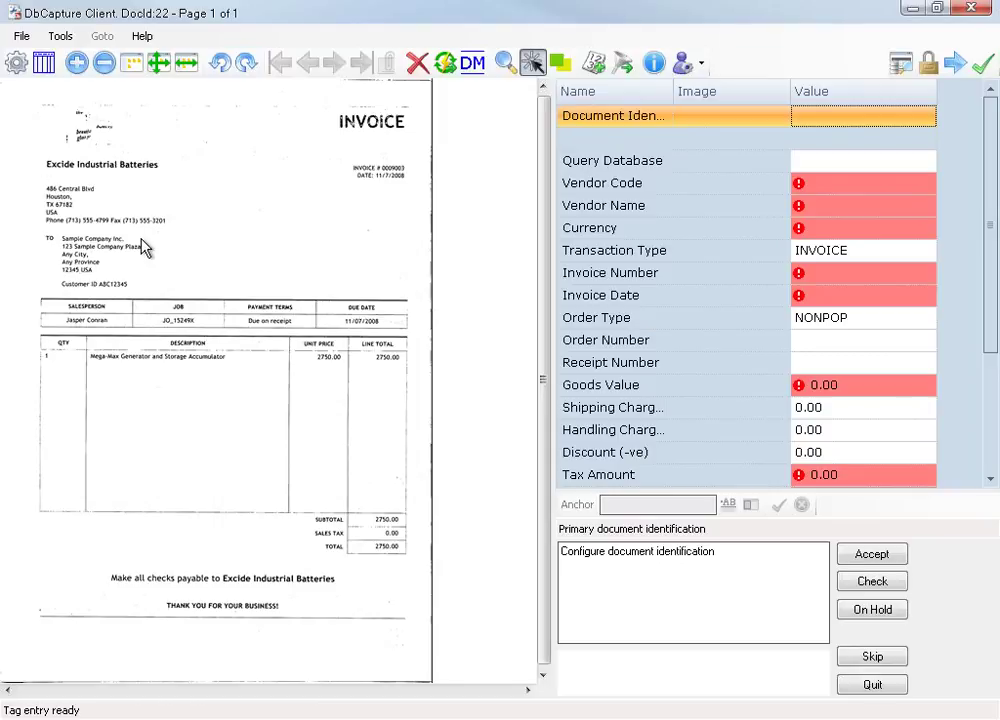
Capture the vendor's fax number as Document Identification and enter '?' in Query Database.
{"action": "left_click", "coordinate": [72, 177]}
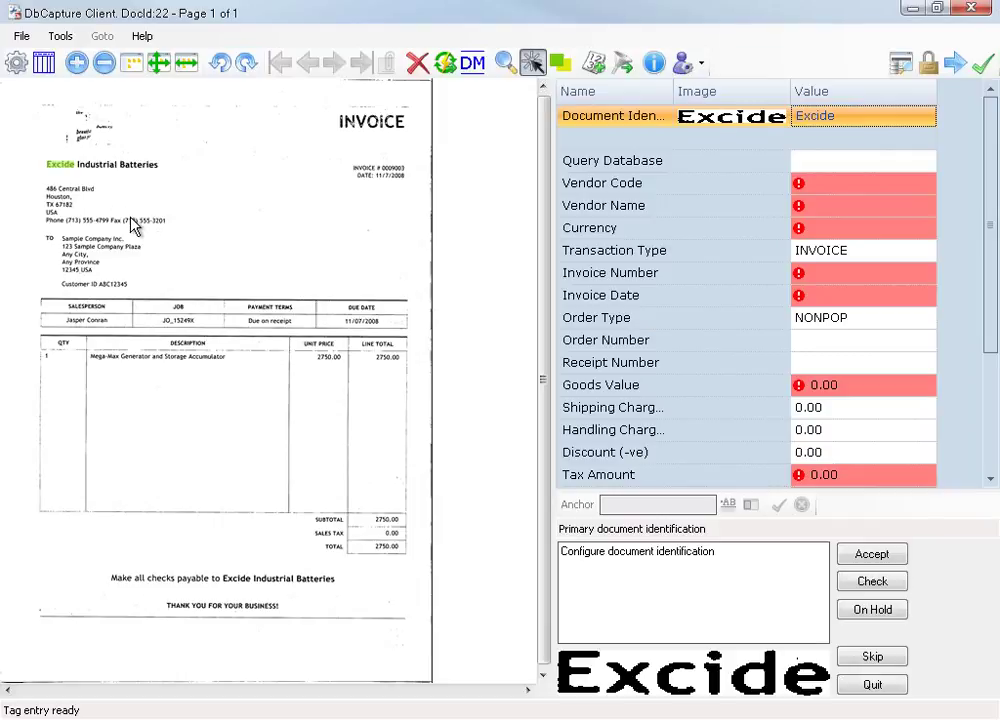
{"action": "left_click_drag", "start_coordinate": [129, 213], "coordinate": [167, 230]}
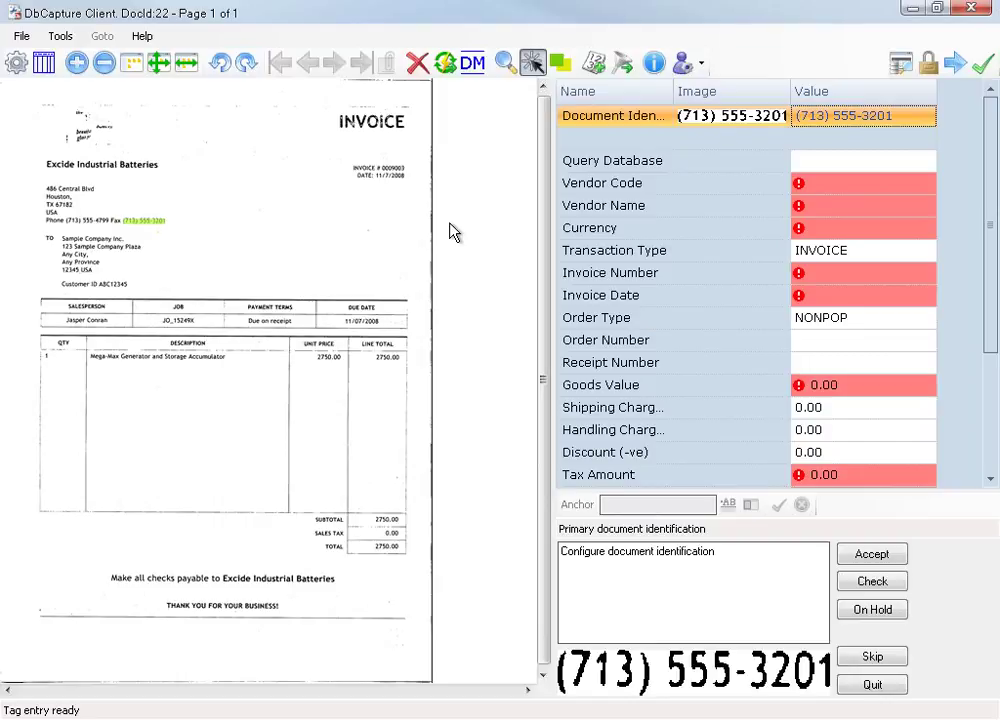
{"action": "left_click", "coordinate": [821, 163]}
{"action": "type", "text": "?"}
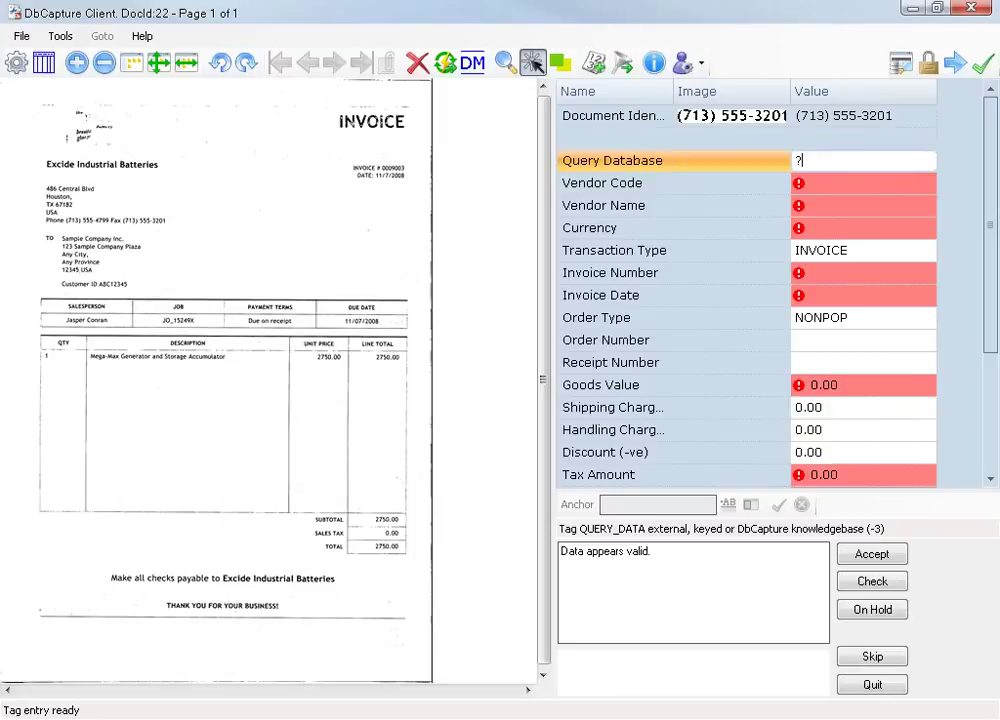
Look up 'excide' to fill vendor 1350, Excide Industrial Batteries, with USD currency.
{"action": "type", "text": "excide"}
{"action": "left_click", "coordinate": [879, 583]}
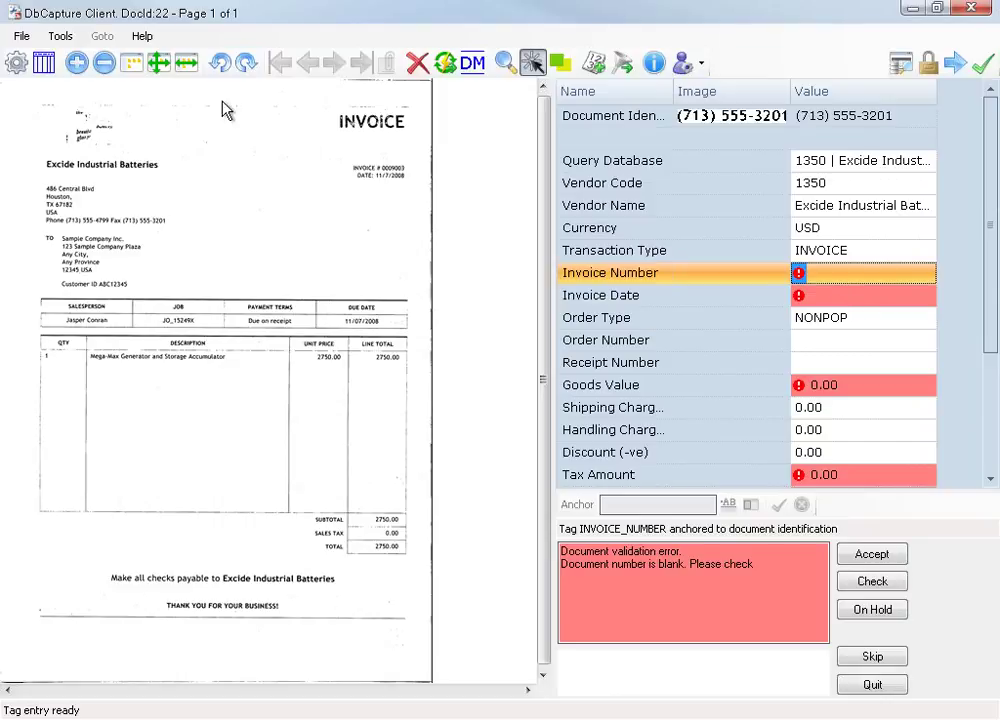
Capture invoice number 0009003 and date 11/7/2008 from the width-fitted invoice image.
{"action": "left_click", "coordinate": [186, 62]}
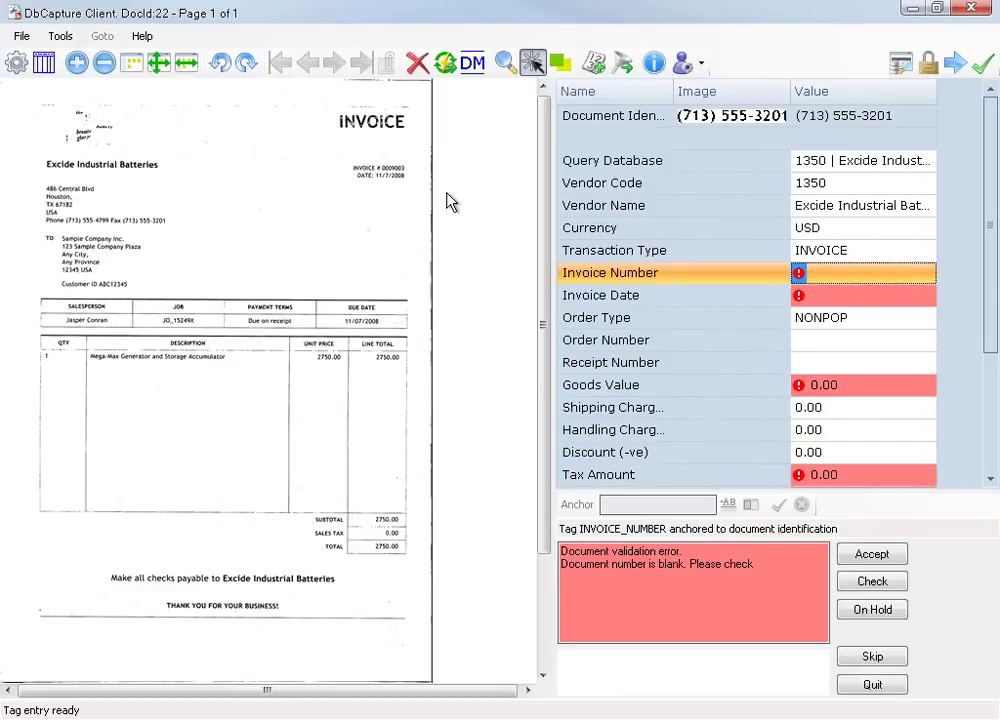
{"action": "left_click", "coordinate": [497, 191]}
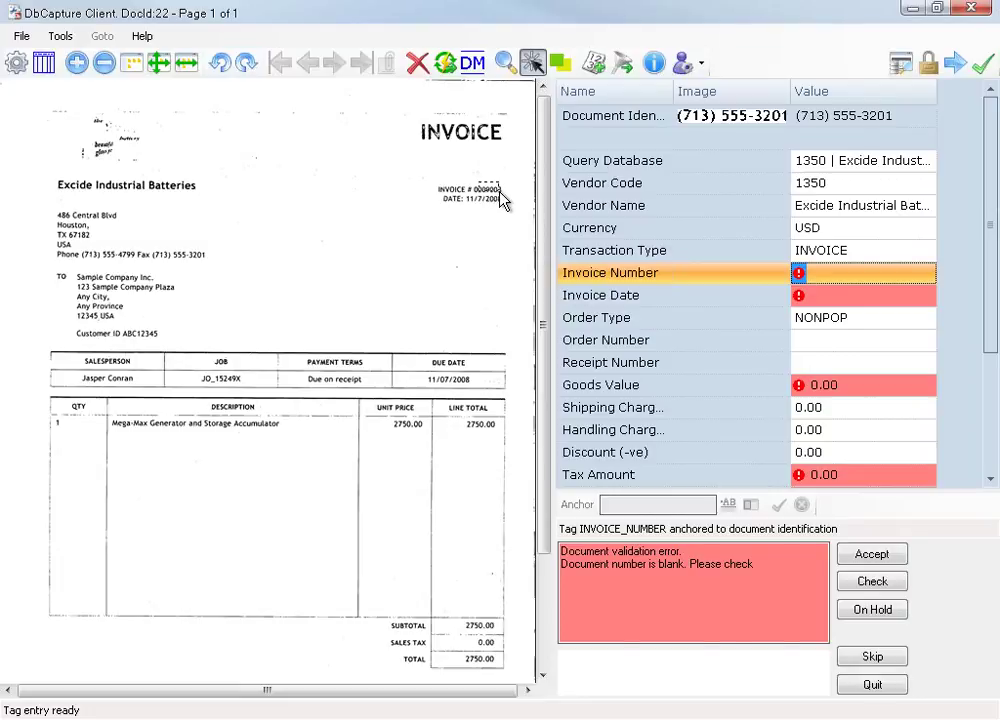
{"action": "left_click", "coordinate": [843, 294]}
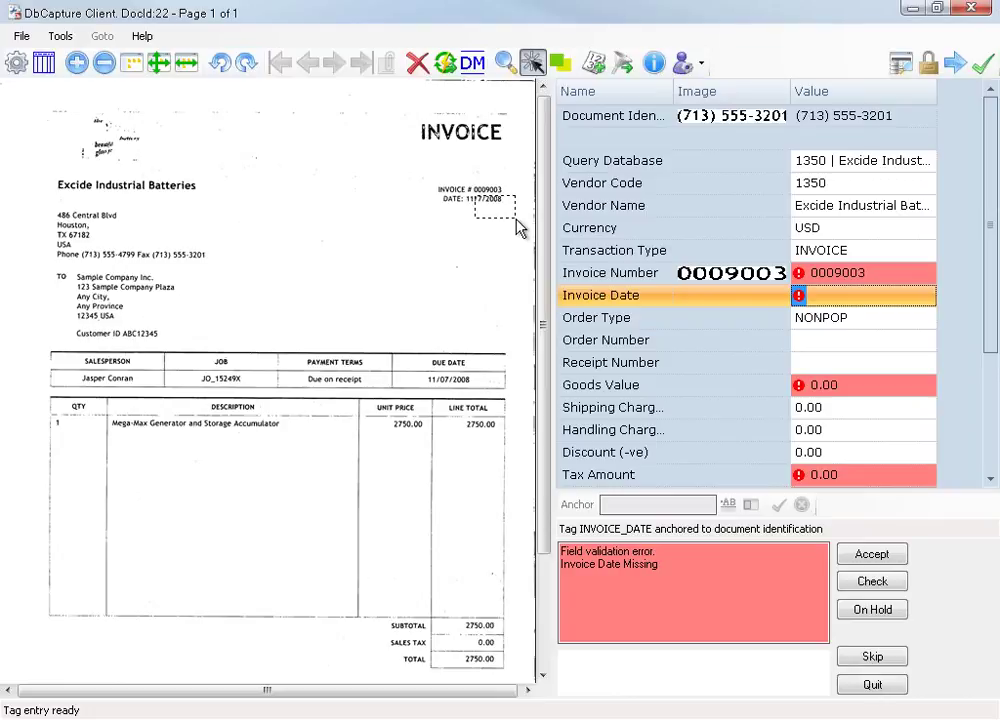
{"action": "left_click_drag", "start_coordinate": [519, 228], "coordinate": [518, 227]}
Capture goods 2750.00, tax 0.00 and total 2750.00, then validate the invoice data.
{"action": "left_click_drag", "start_coordinate": [446, 618], "coordinate": [497, 634]}
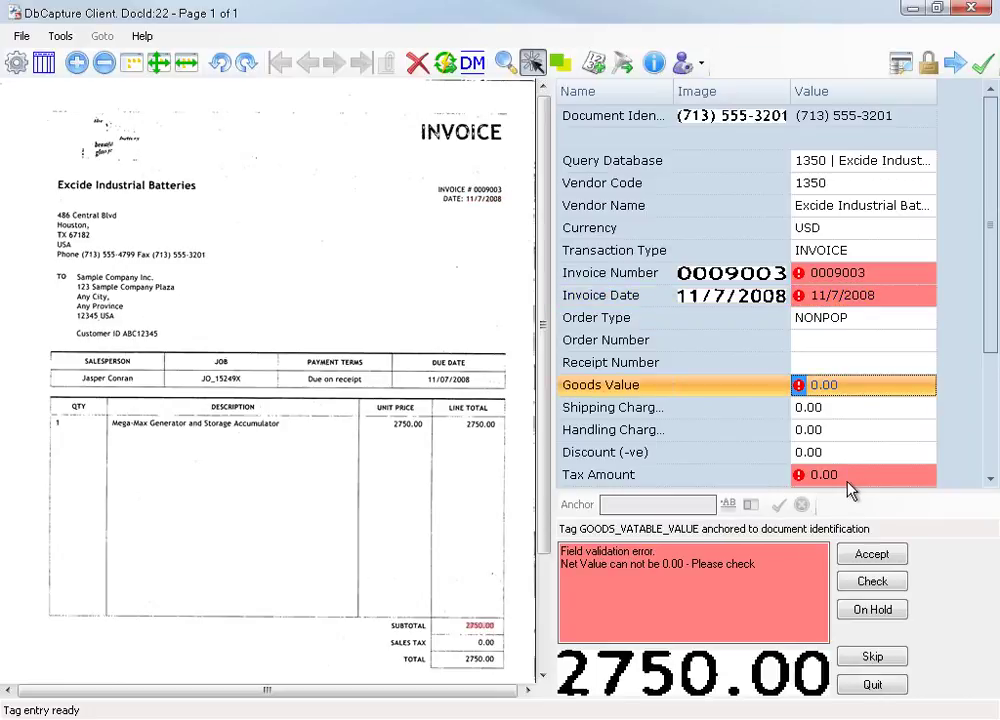
{"action": "key", "text": "Return"}
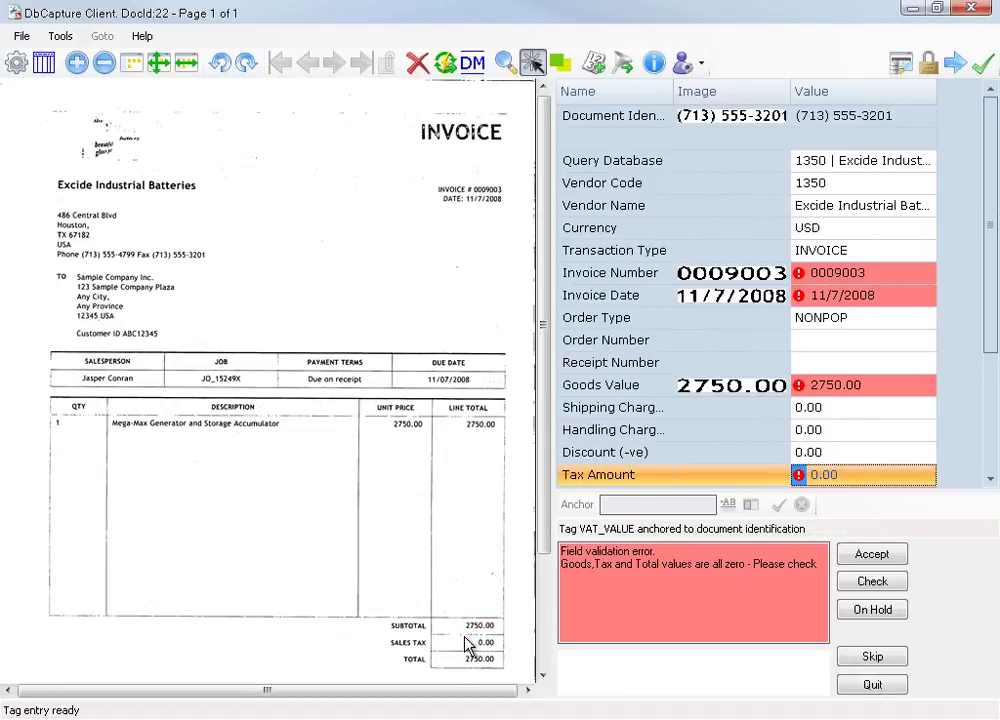
{"action": "left_click_drag", "start_coordinate": [464, 637], "coordinate": [495, 650]}
{"action": "left_click", "coordinate": [994, 484]}
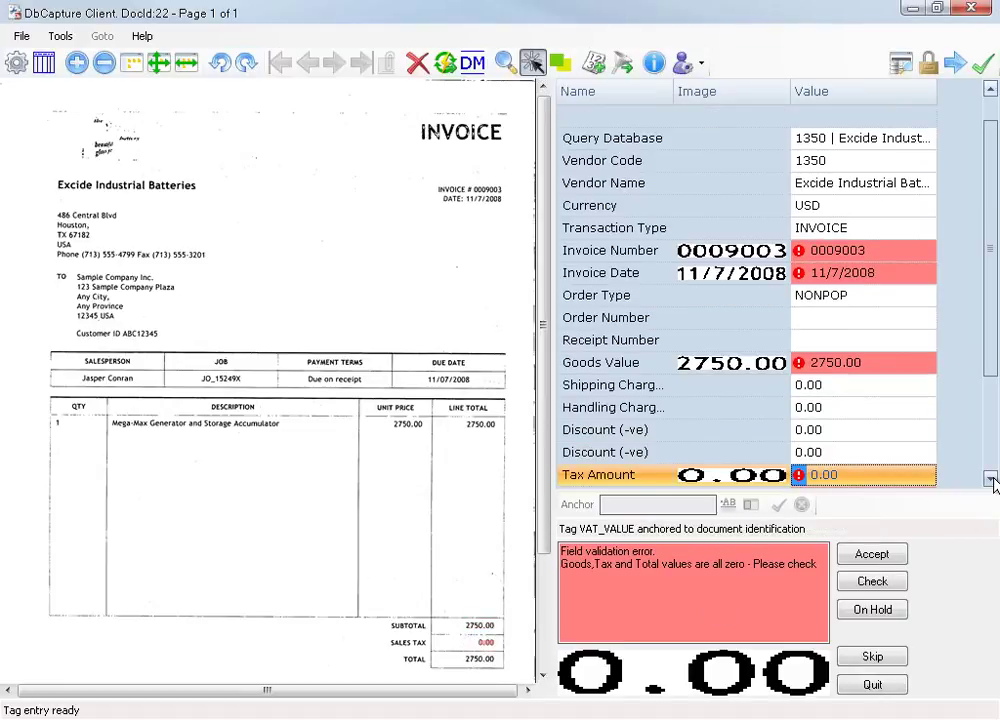
{"action": "left_click", "coordinate": [830, 475]}
{"action": "left_click_drag", "start_coordinate": [462, 654], "coordinate": [501, 672]}
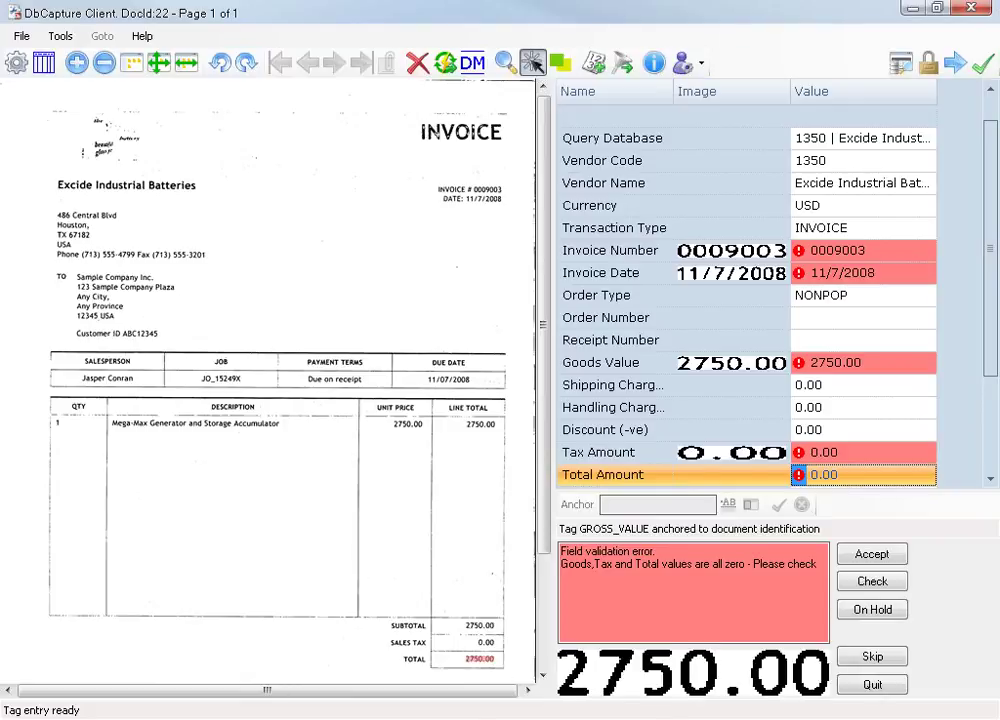
{"action": "left_click", "coordinate": [870, 582]}
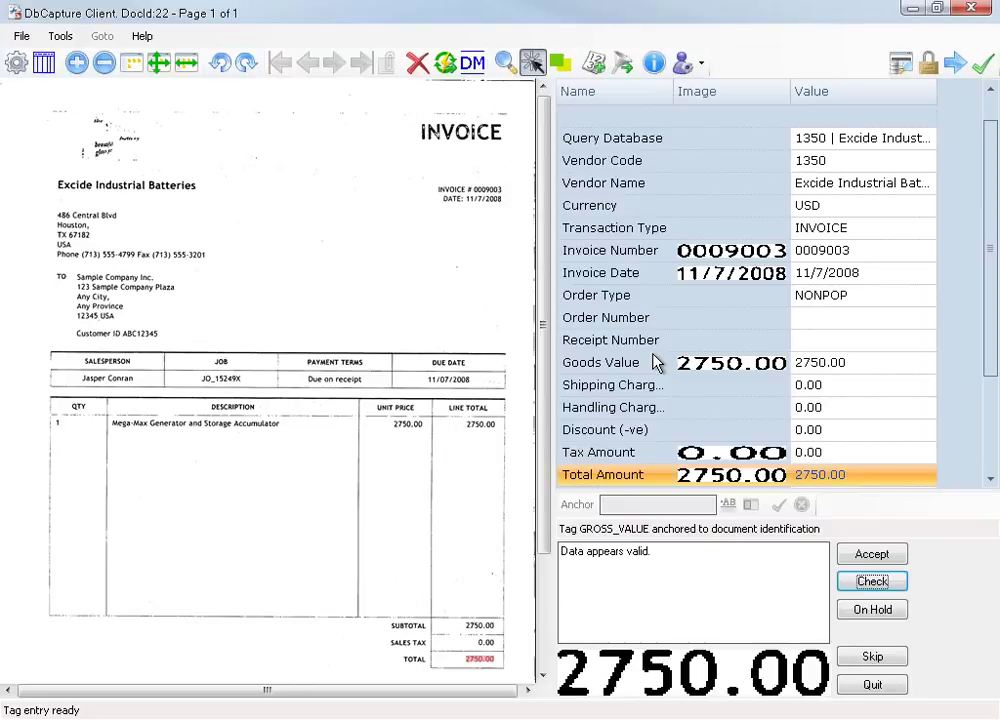
Accept the Exide invoice (DocId 22) to load Coastal Heating invoice 139240.
{"action": "left_click", "coordinate": [876, 554]}
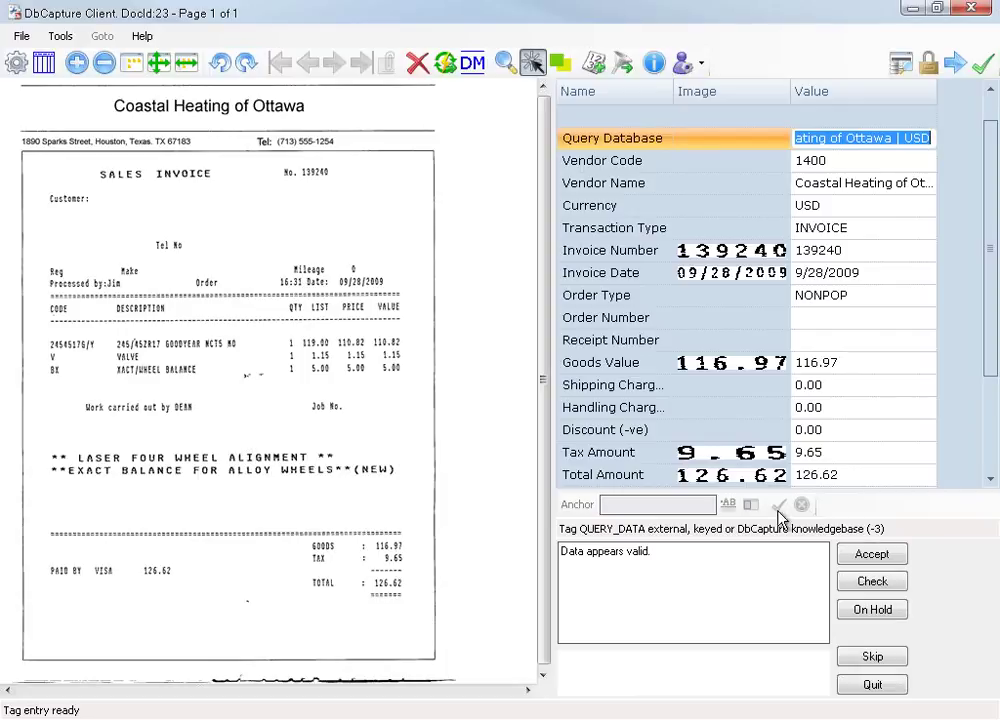
Accept Coastal Heating invoice 139240 and cancel opening another Vendor Invoices document.
{"action": "left_click", "coordinate": [870, 555]}
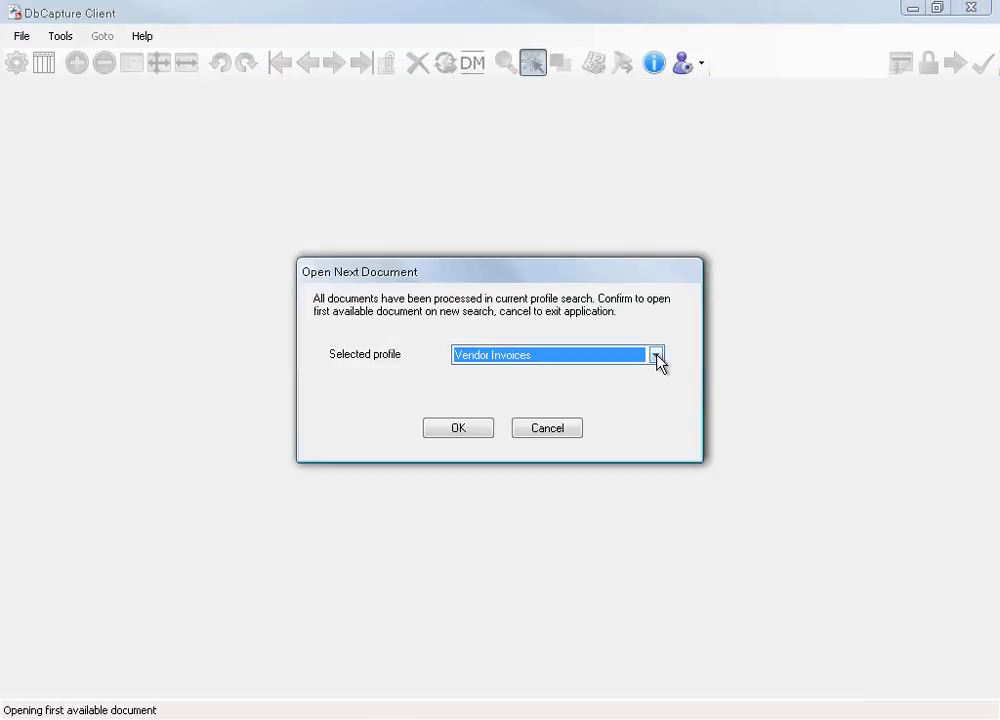
{"action": "left_click", "coordinate": [656, 356]}
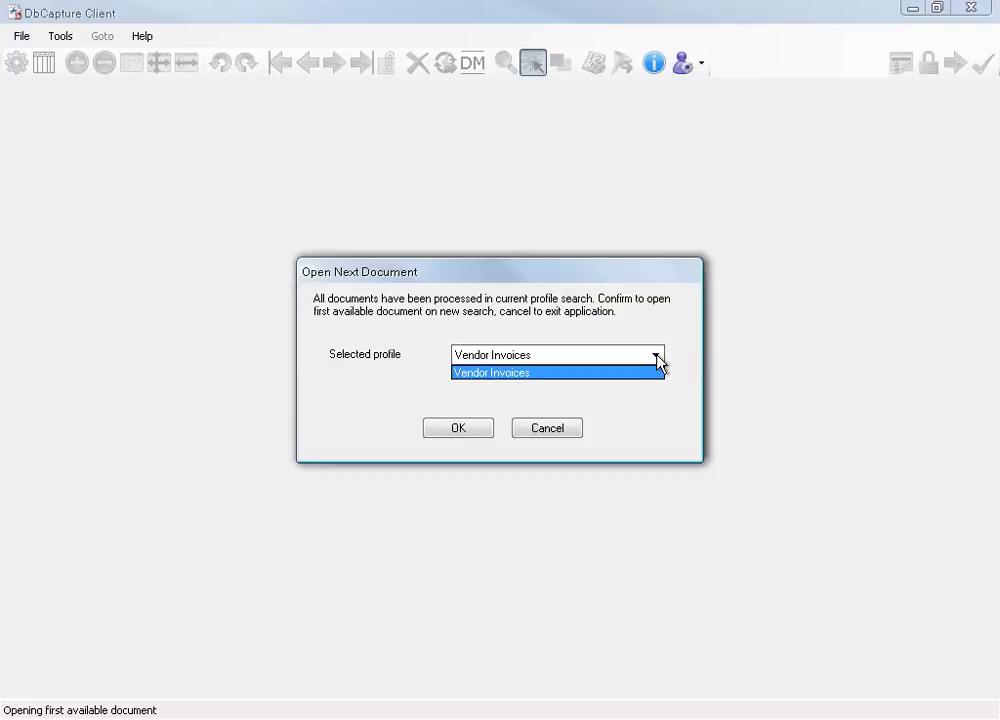
{"action": "left_click", "coordinate": [557, 432]}
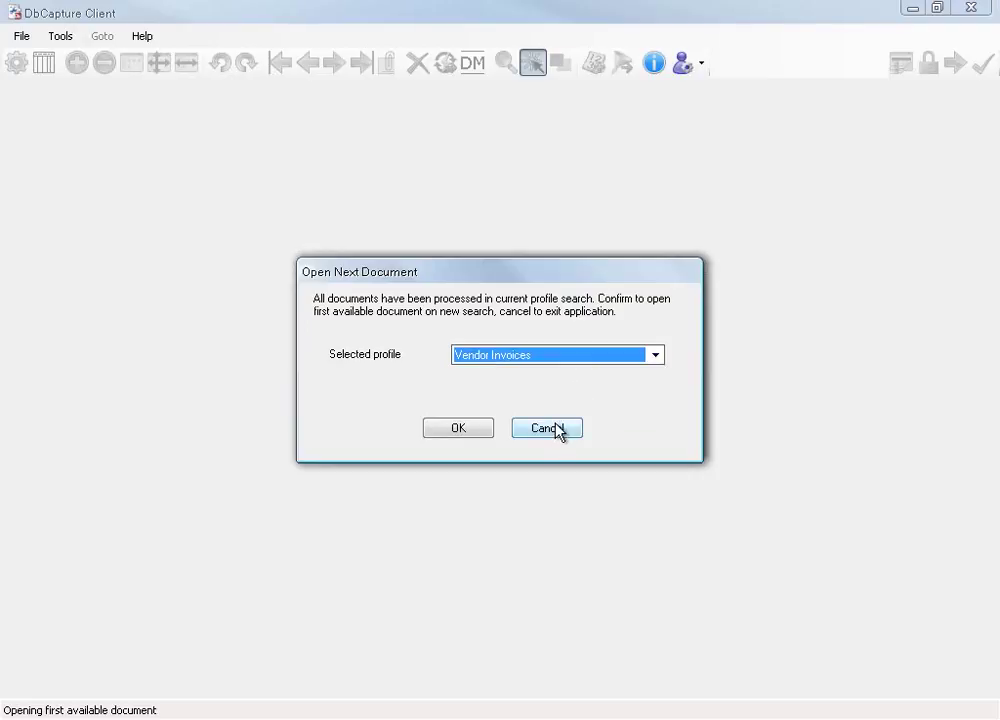
{"action": "left_click", "coordinate": [542, 440]}
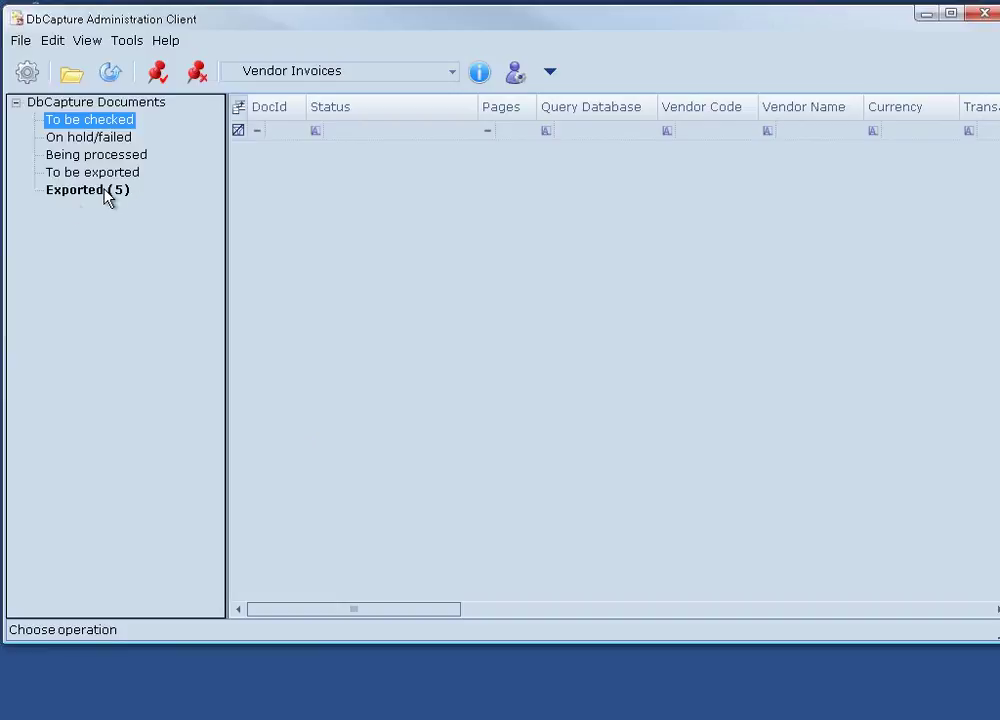
Close the DbCapture Administration Client window.
{"action": "left_click", "coordinate": [985, 20]}
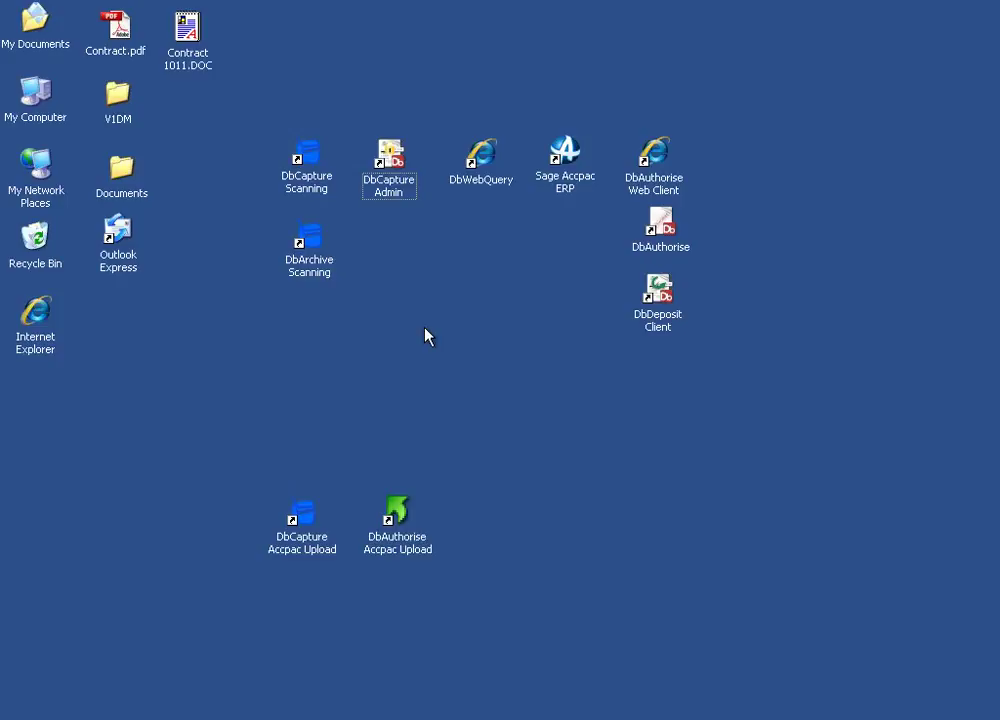
Launch Outlook Express from its desktop icon.
{"action": "double_click", "coordinate": [118, 242]}
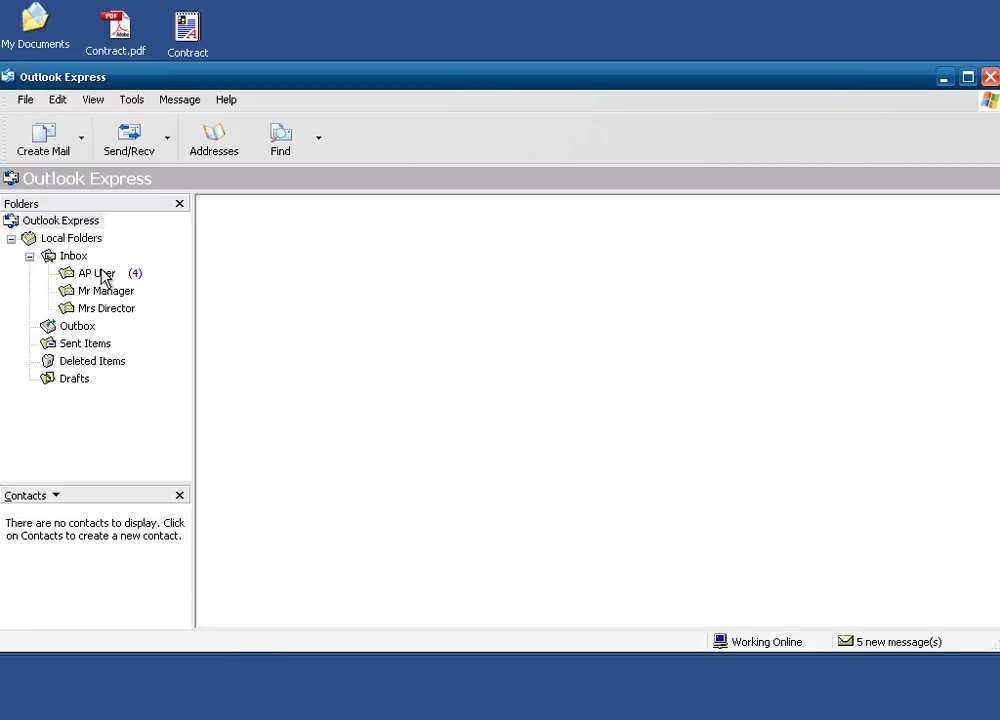
Read the Ref 68 authorisation e-mail for invoice 139240 in the AP User folder.
{"action": "left_click", "coordinate": [98, 273]}
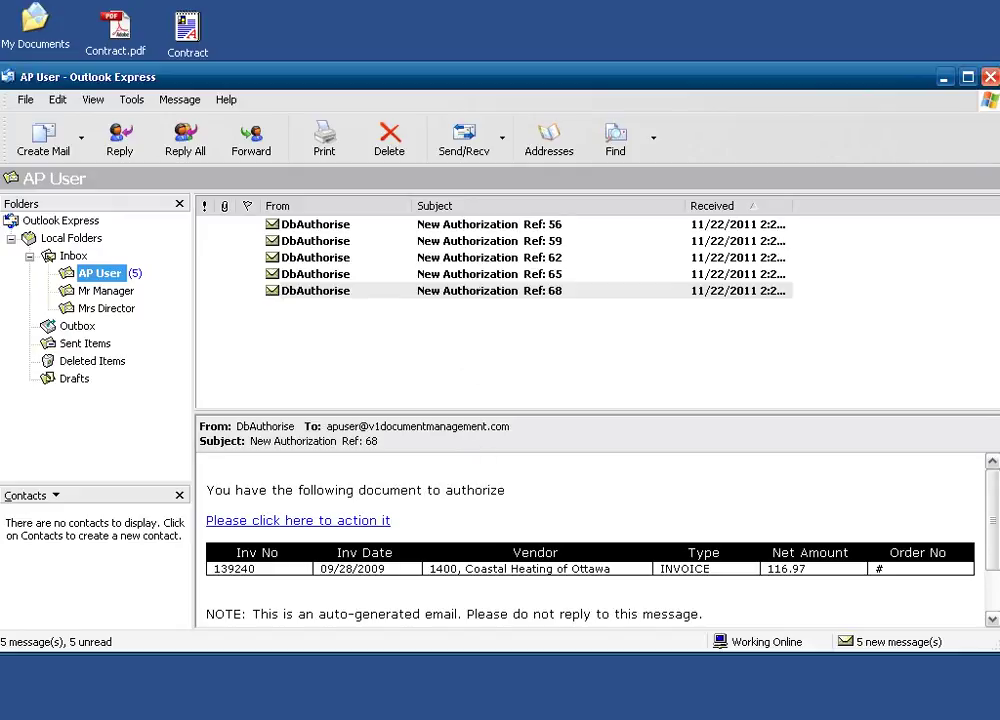
{"action": "left_click", "coordinate": [465, 525]}
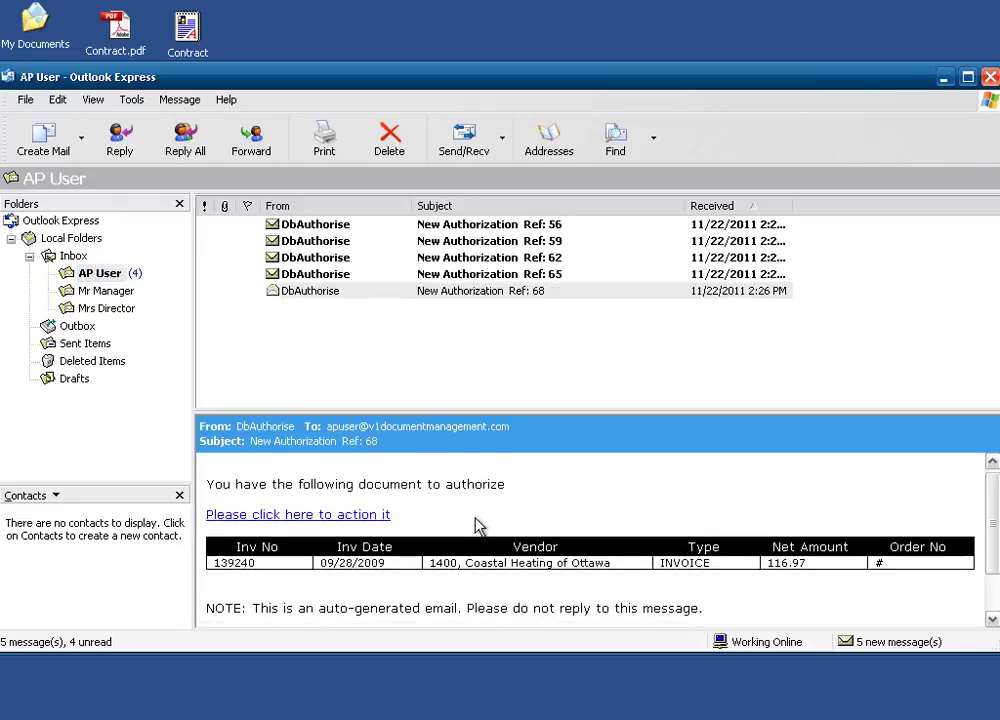
{"action": "scroll", "coordinate": [474, 560], "scroll_direction": "down", "scroll_amount": 1}
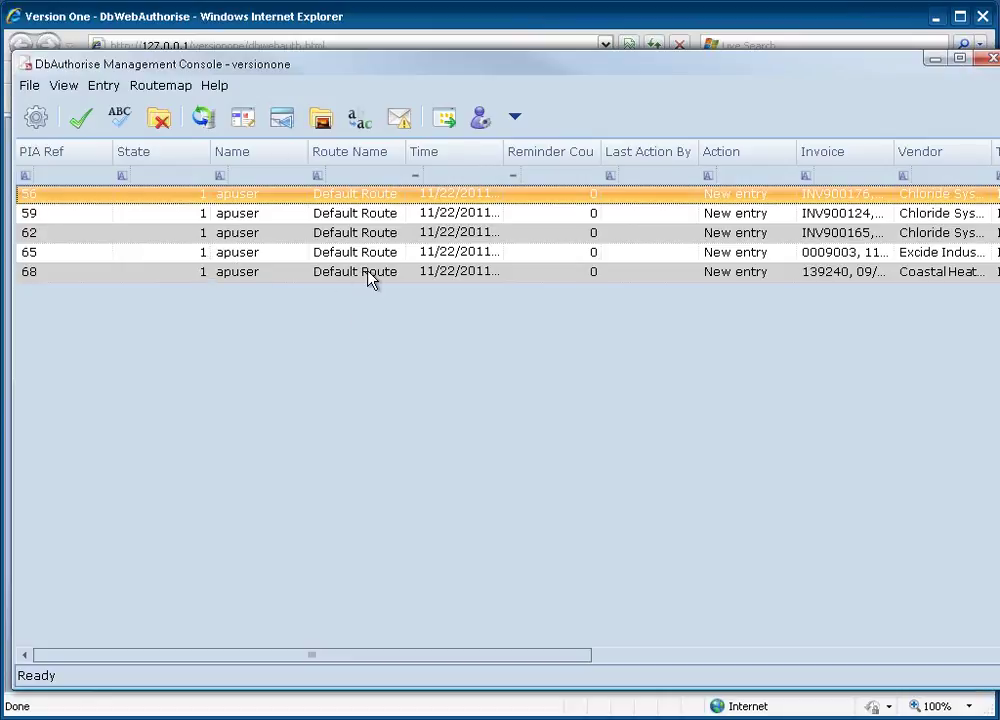
Change user to the accounts-payable account, entering its username and password, logging on with Internal DbLogin.
{"action": "left_click", "coordinate": [516, 120]}
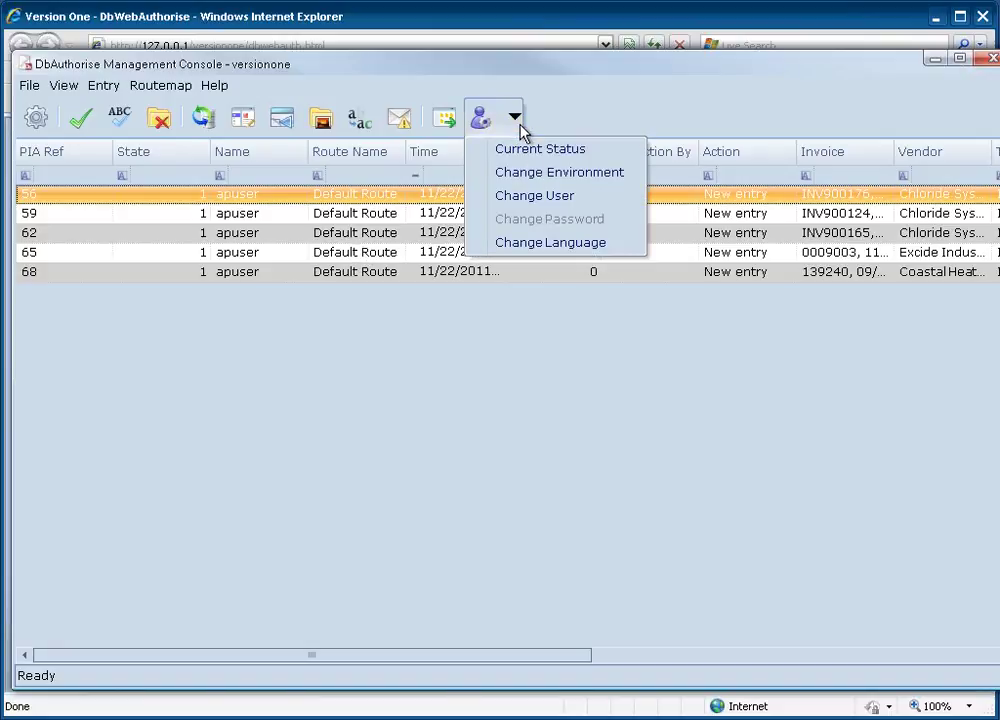
{"action": "left_click", "coordinate": [540, 197]}
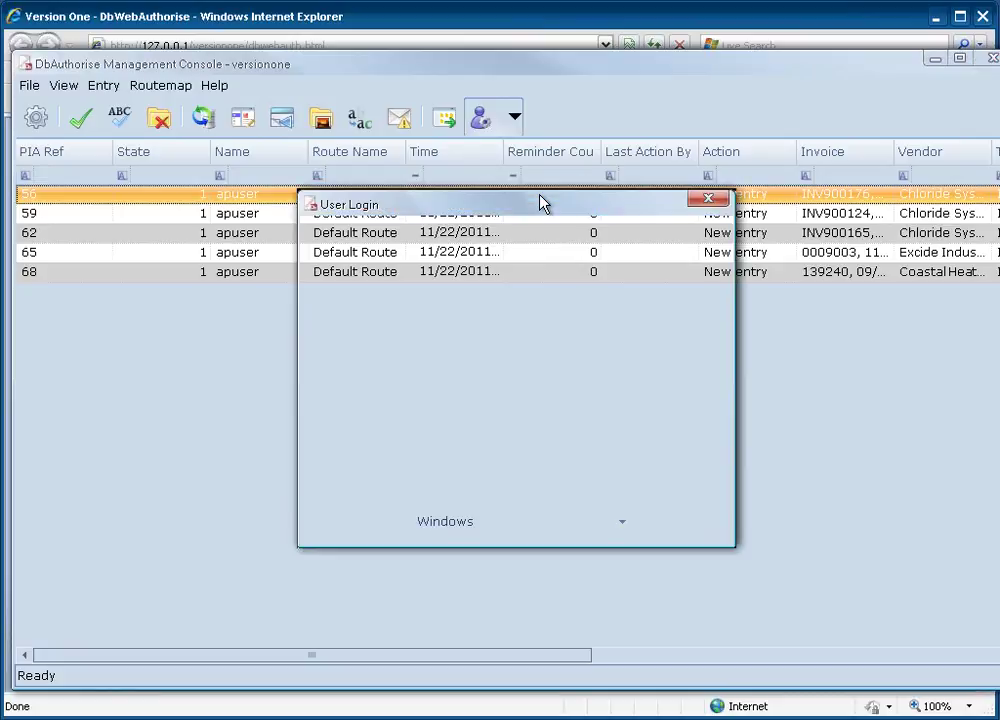
{"action": "type", "text": "apuser"}
{"action": "key", "text": "Tab"}
{"action": "type", "text": "password"}
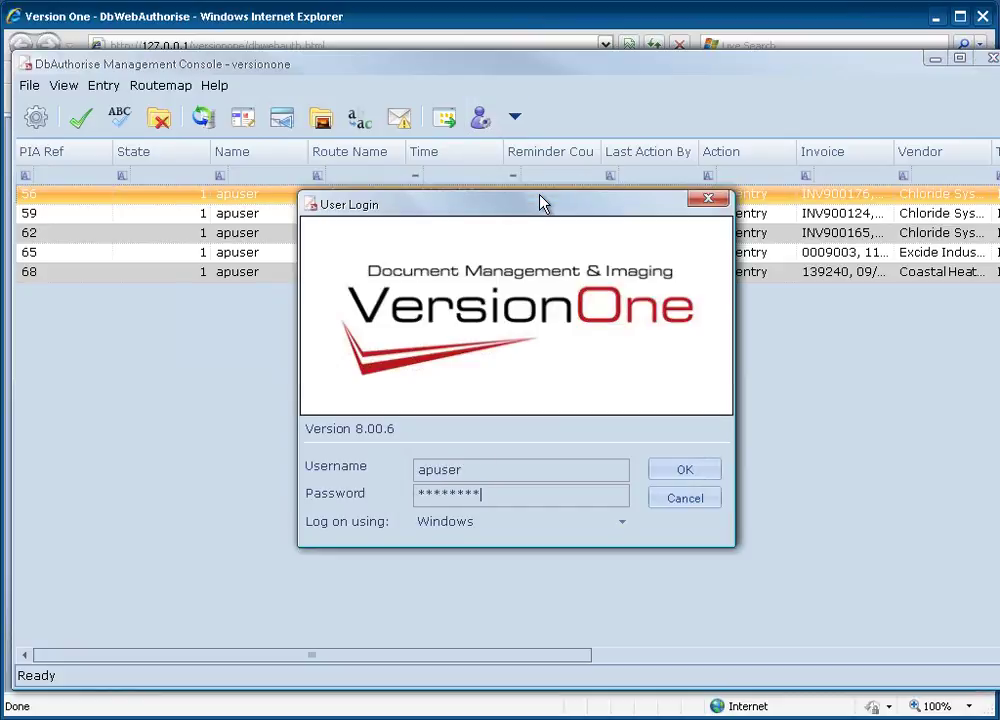
{"action": "key", "text": "Tab"}
{"action": "key", "text": "Down"}
{"action": "key", "text": "Return"}
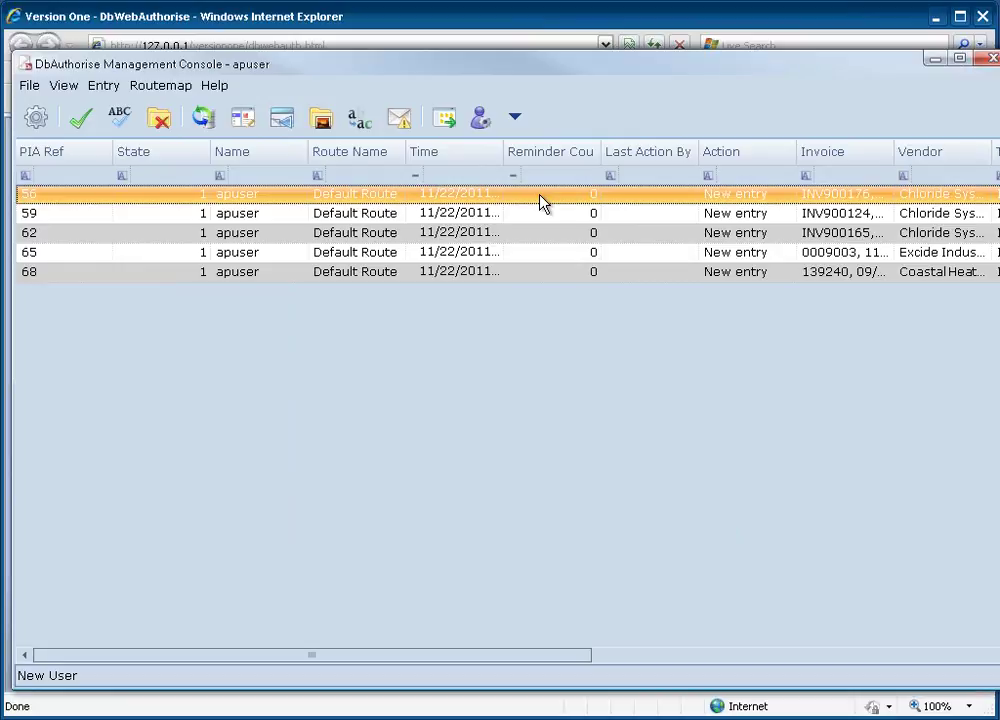
Open entry 56 and begin editing its G/L coding line.
{"action": "double_click", "coordinate": [191, 197]}
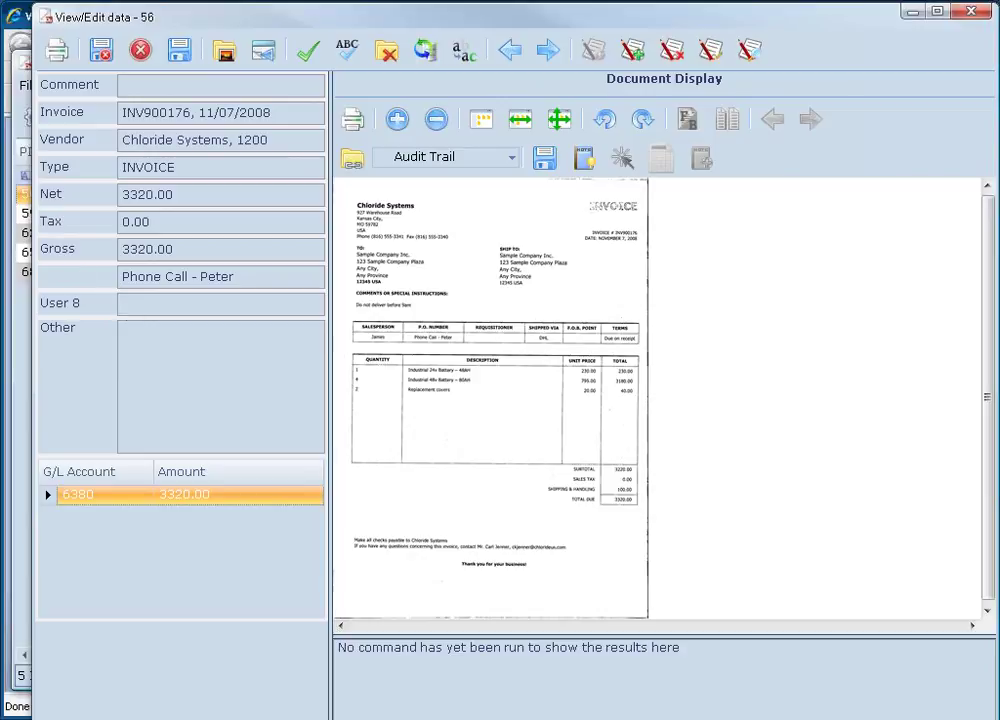
{"action": "left_click", "coordinate": [127, 503]}
{"action": "left_click", "coordinate": [194, 502]}
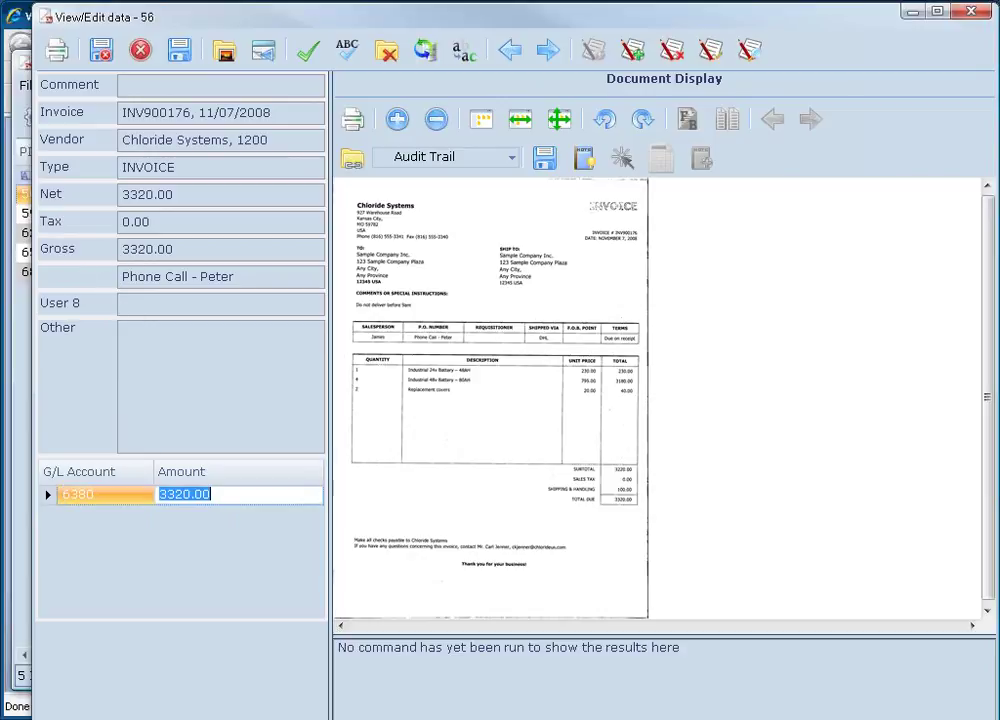
{"action": "left_click", "coordinate": [143, 504]}
{"action": "left_click", "coordinate": [197, 503]}
{"action": "key", "text": "shift+Tab"}
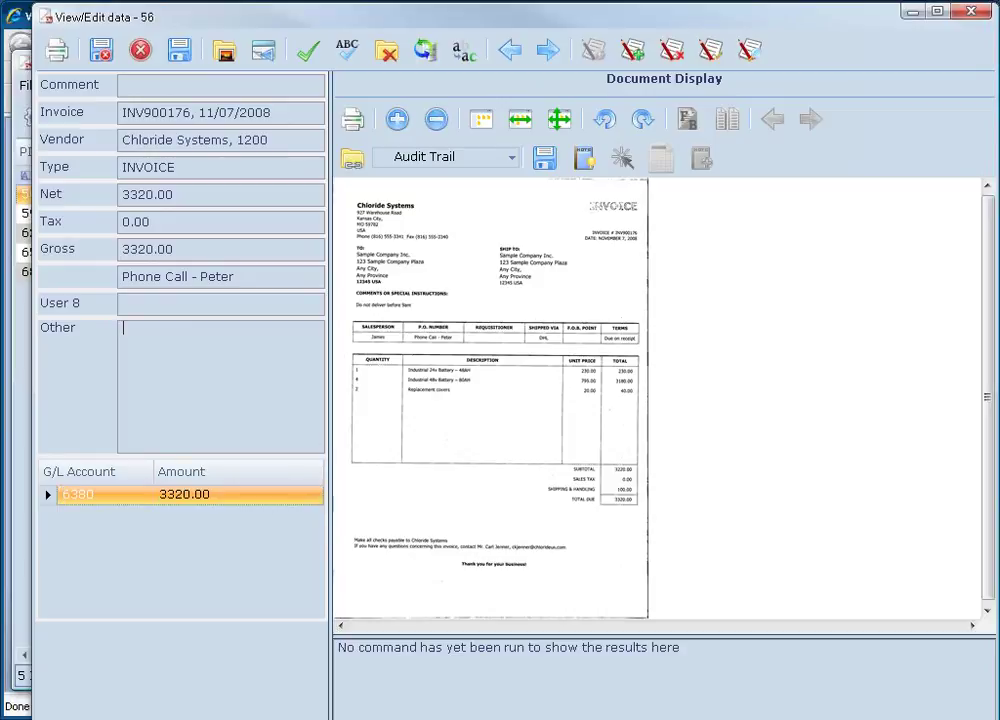
{"action": "key", "text": "Tab"}
{"action": "key", "text": "Tab"}
{"action": "key", "text": "Tab"}
Set the first coding line to account 6380-200 with amount 2320.00.
{"action": "left_click", "coordinate": [753, 62]}
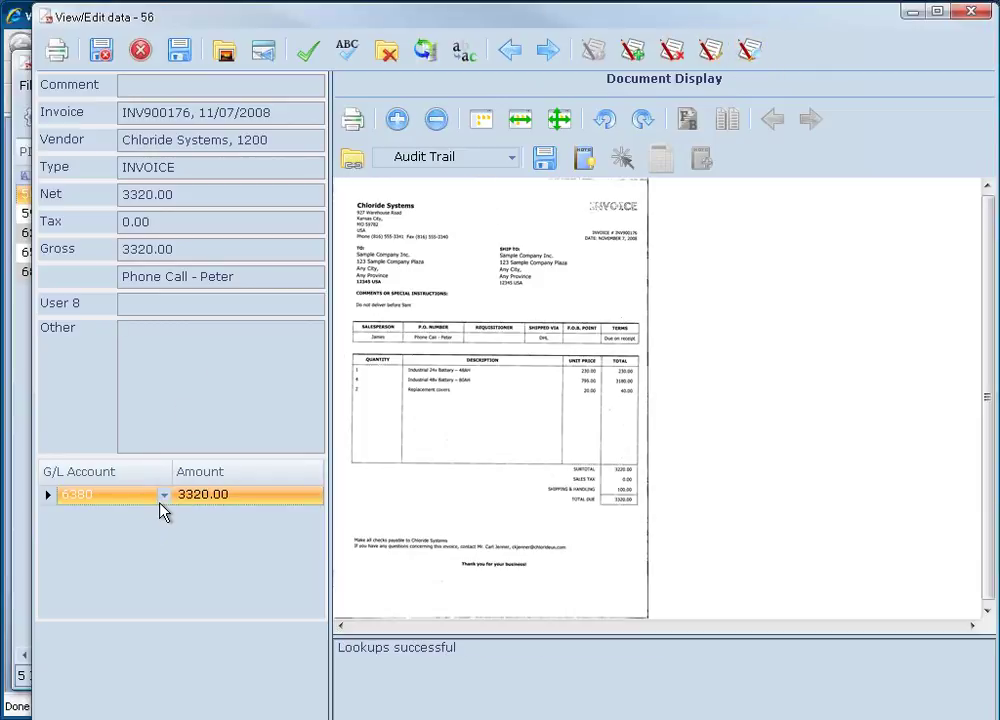
{"action": "left_click", "coordinate": [163, 495]}
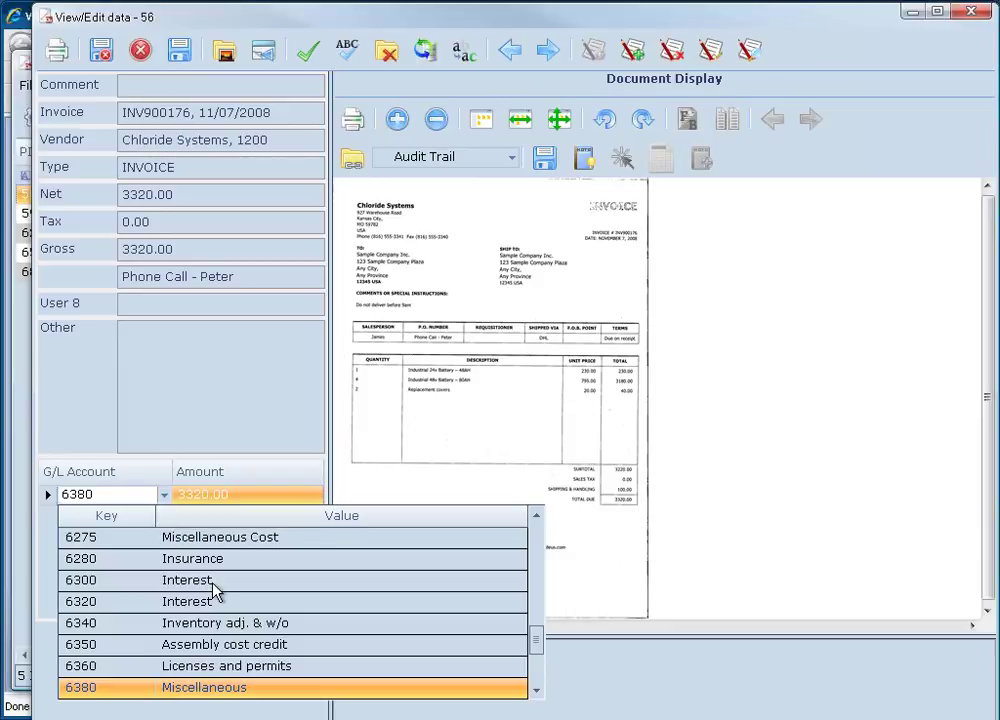
{"action": "scroll", "coordinate": [213, 590], "scroll_direction": "down", "scroll_amount": 2}
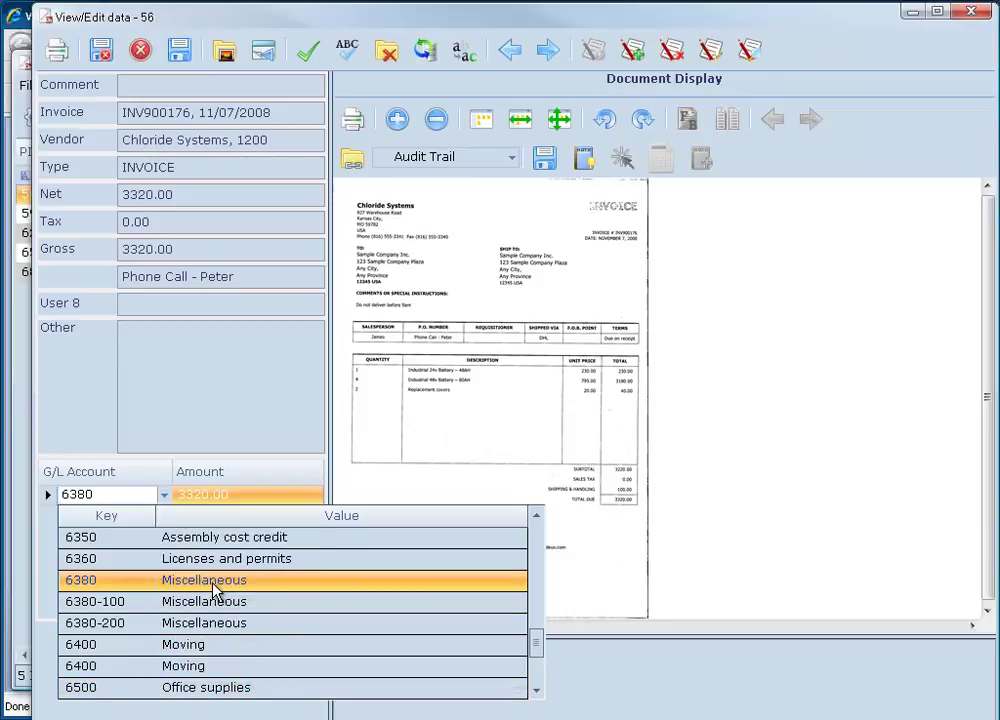
{"action": "scroll", "coordinate": [213, 590], "scroll_direction": "down", "scroll_amount": 1}
{"action": "left_click", "coordinate": [192, 581]}
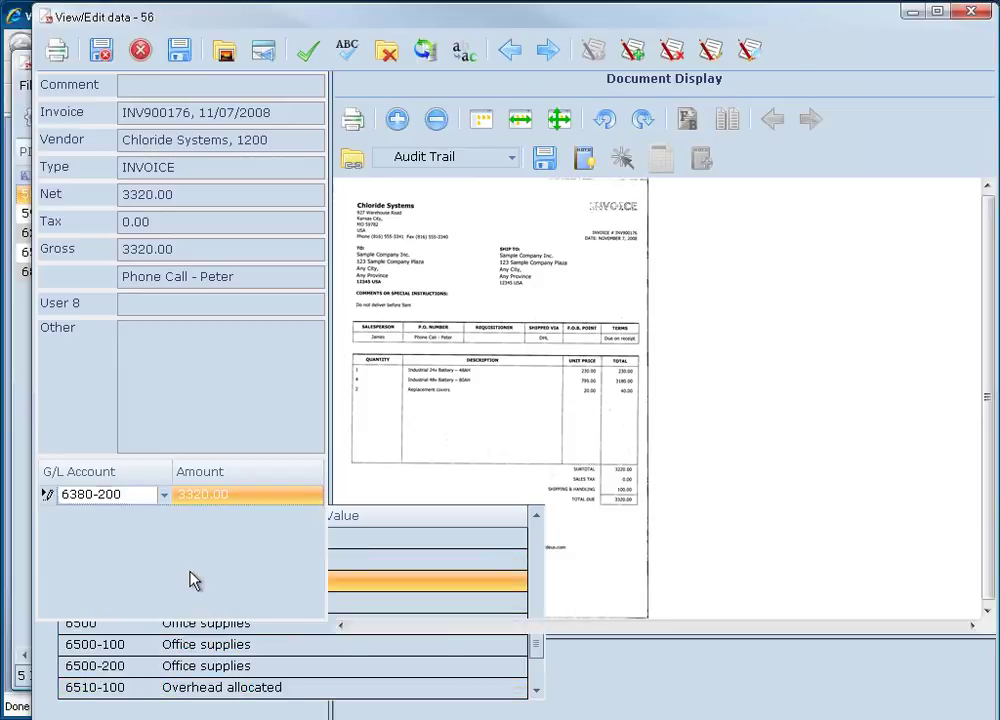
{"action": "left_click", "coordinate": [196, 495]}
{"action": "left_click", "coordinate": [185, 494]}
{"action": "key", "text": "BackSpace"}
{"action": "type", "text": "2"}
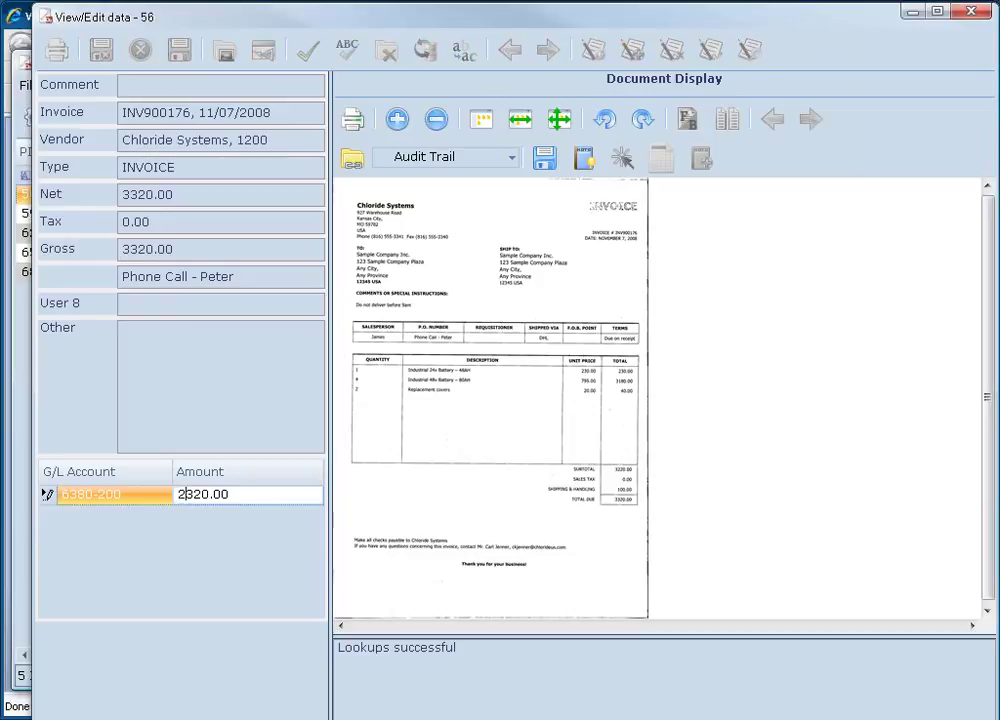
Add a second coding line on 6500 Office supplies for 1000.00.
{"action": "left_click", "coordinate": [128, 531]}
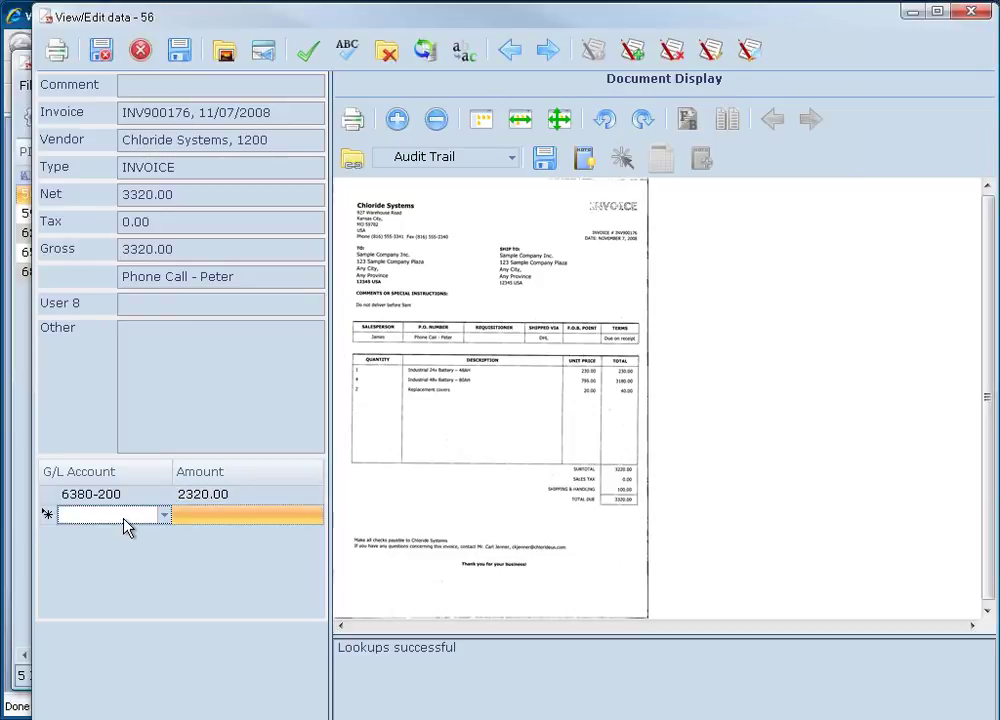
{"action": "left_click", "coordinate": [130, 527]}
{"action": "left_click", "coordinate": [80, 642]}
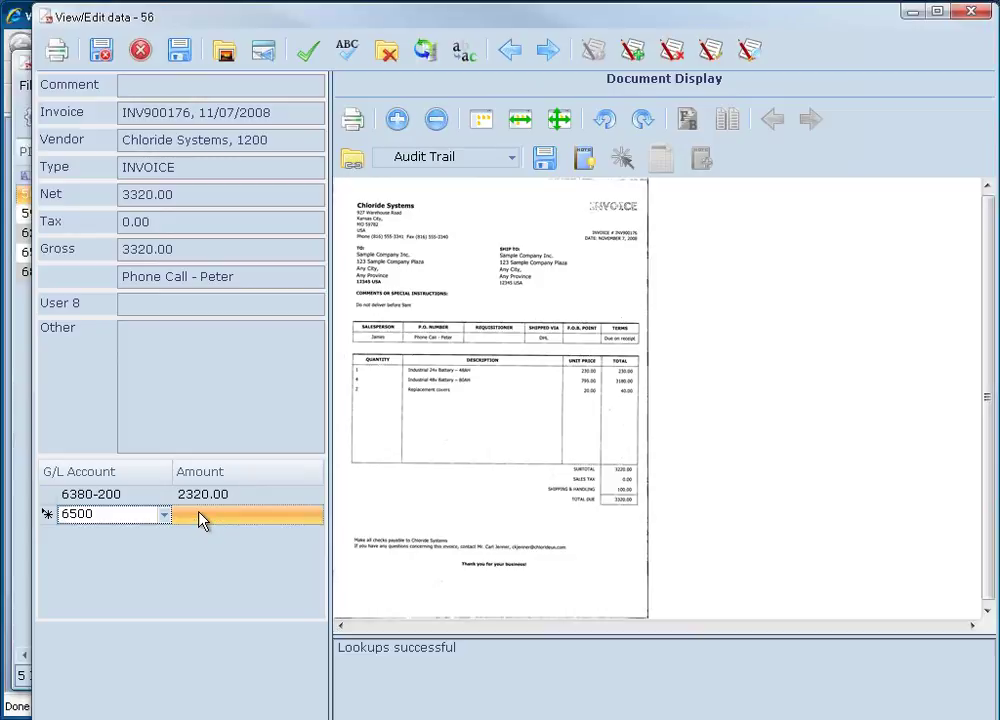
{"action": "left_click", "coordinate": [200, 514]}
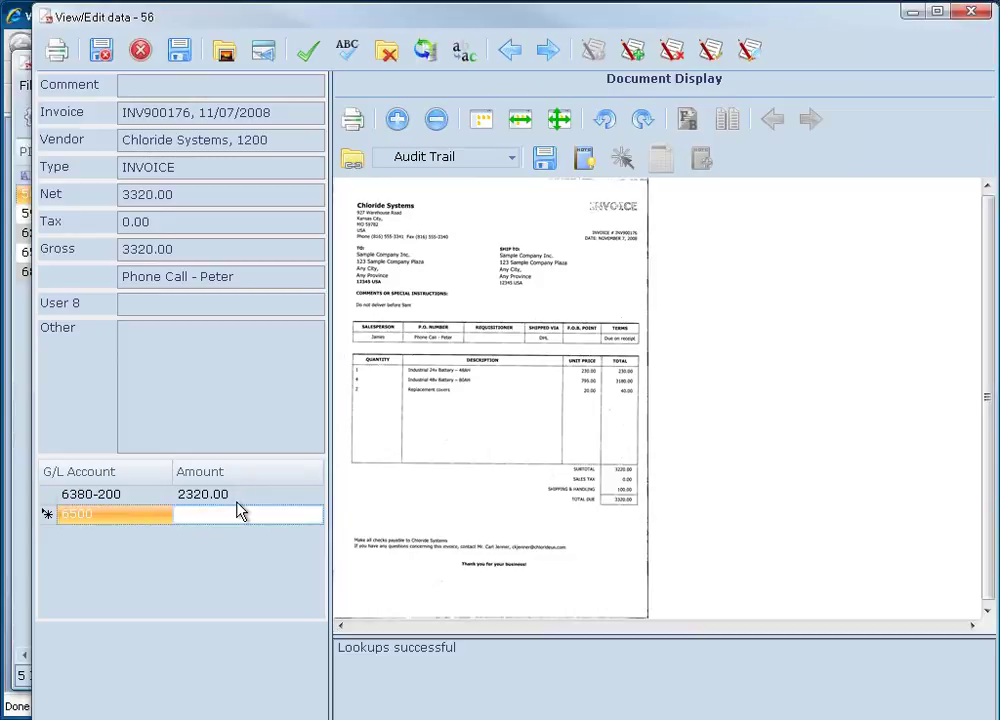
{"action": "type", "text": "1000."}
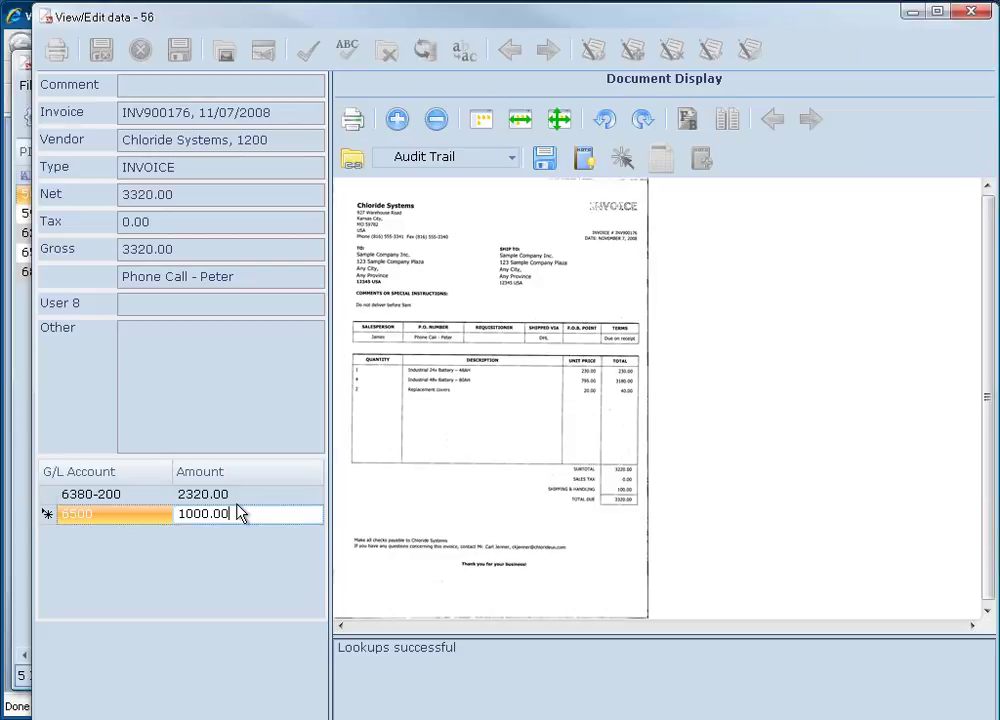
{"action": "left_click", "coordinate": [123, 329]}
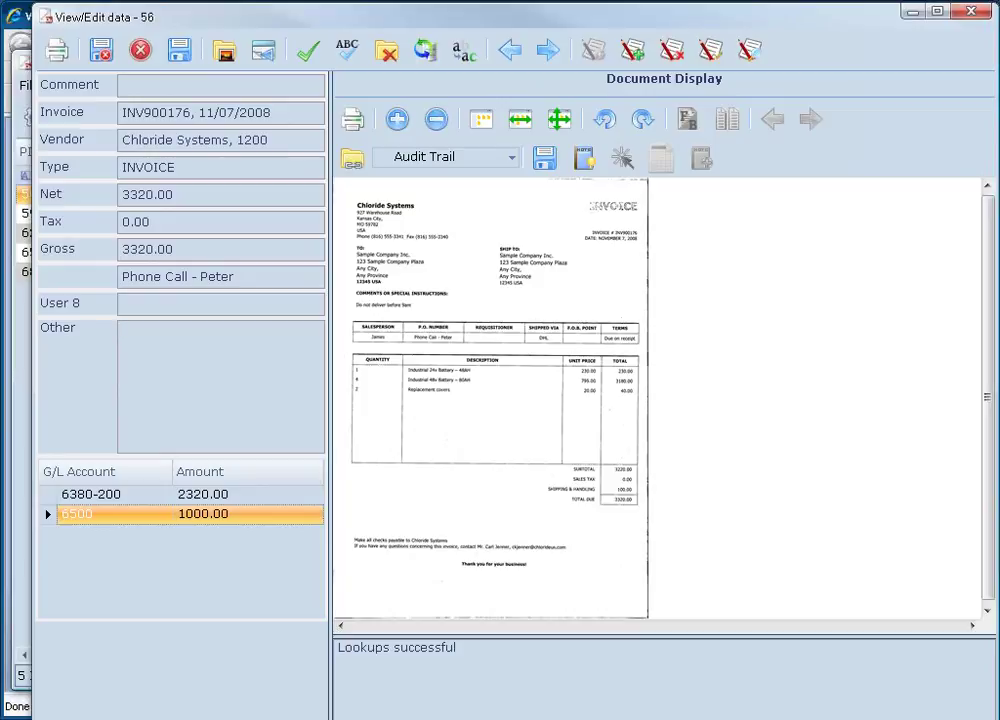
Change the current invoice's route to Estates Dept.
{"action": "left_click", "coordinate": [470, 62]}
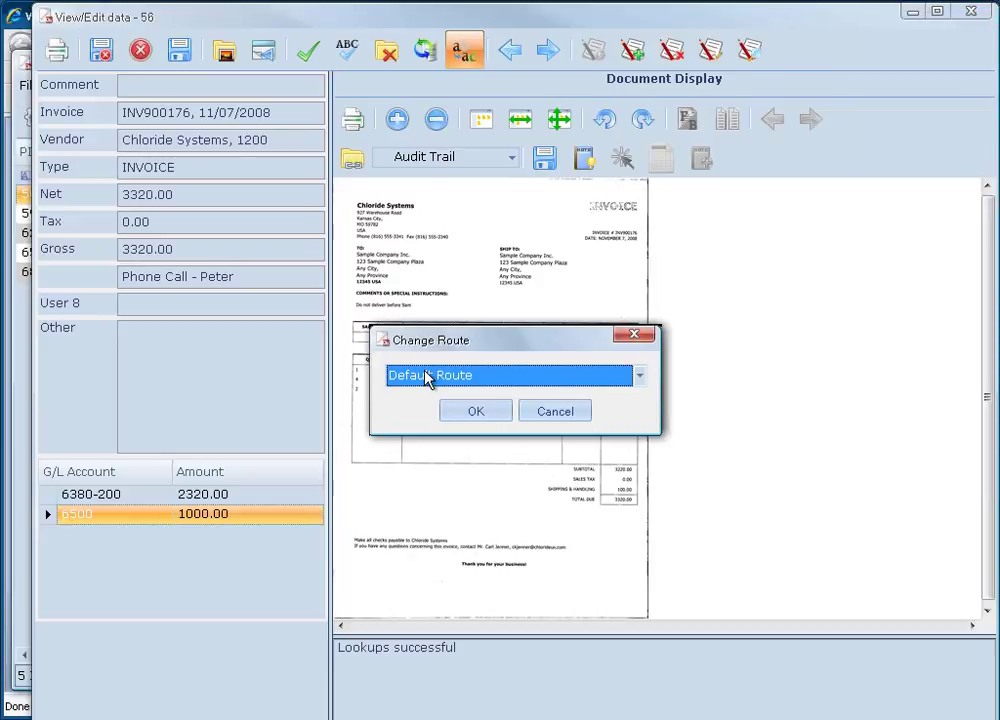
{"action": "left_click", "coordinate": [453, 379]}
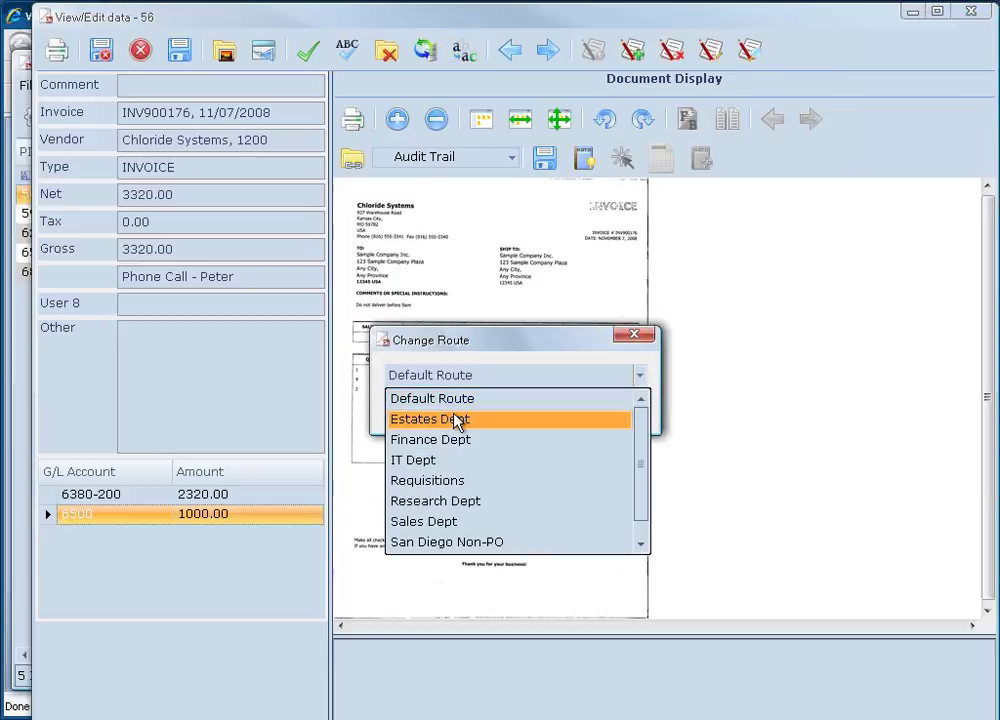
{"action": "left_click", "coordinate": [480, 420]}
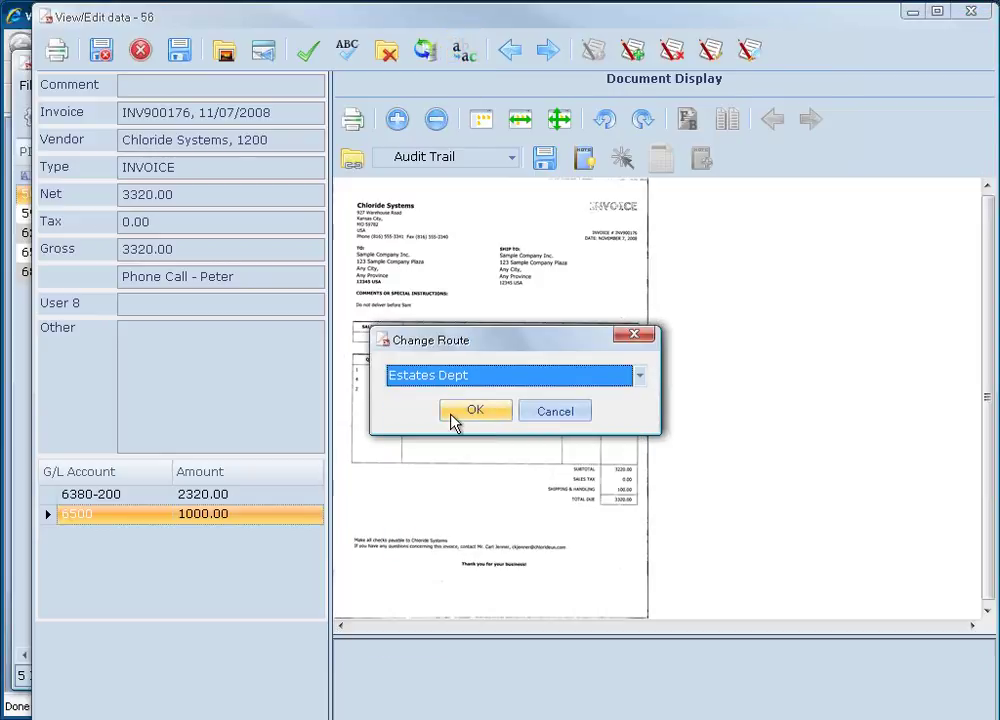
{"action": "left_click", "coordinate": [477, 418]}
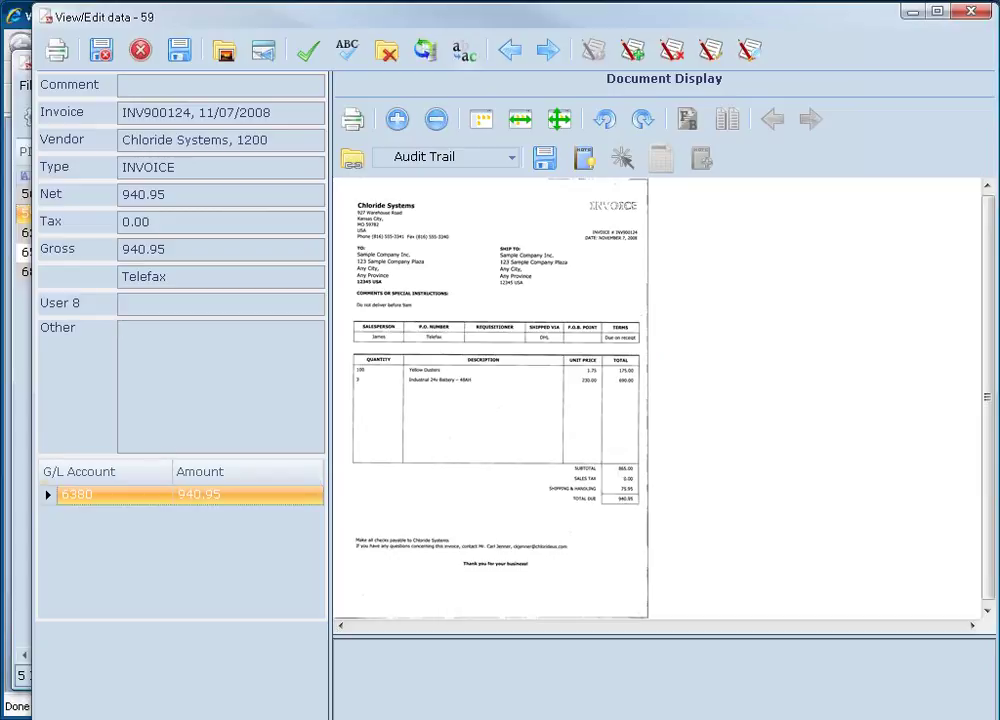
Code entry 59's 940.95 line to G/L account 6400 and reroute it to Estates Dept.
{"action": "left_click", "coordinate": [160, 496]}
{"action": "left_click", "coordinate": [133, 601]}
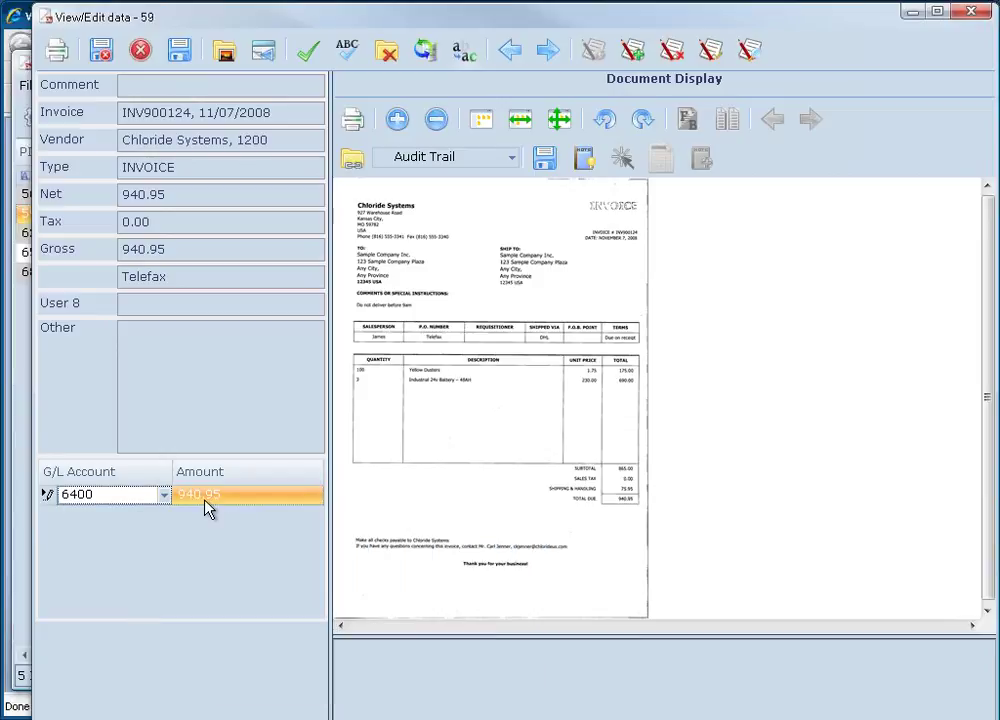
{"action": "key", "text": "Tab"}
{"action": "key", "text": "Return"}
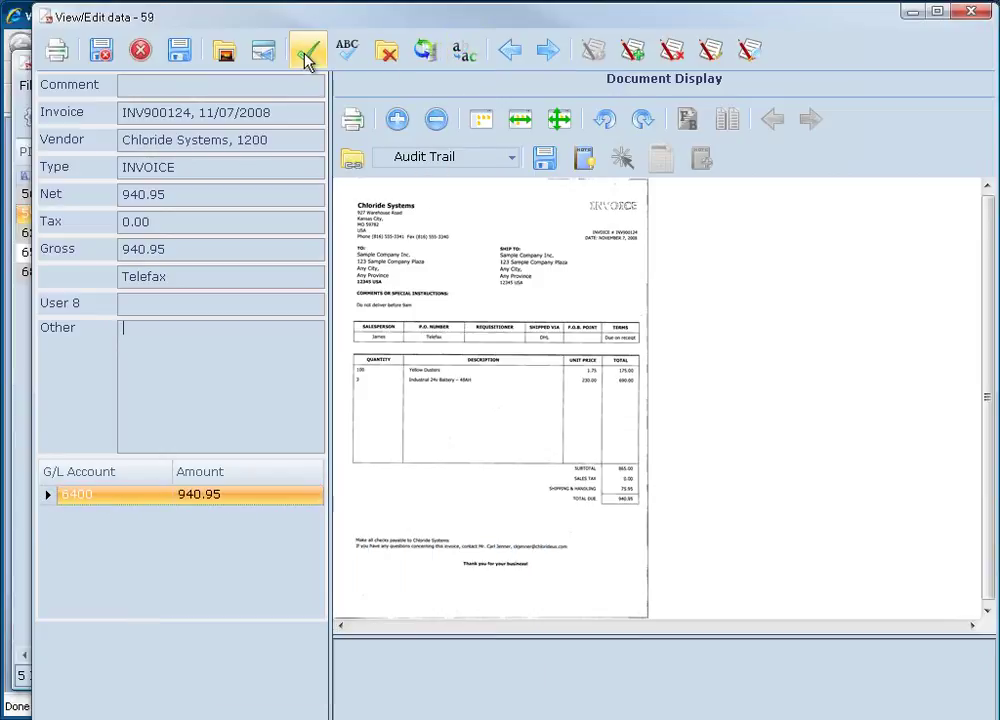
{"action": "left_click", "coordinate": [459, 53]}
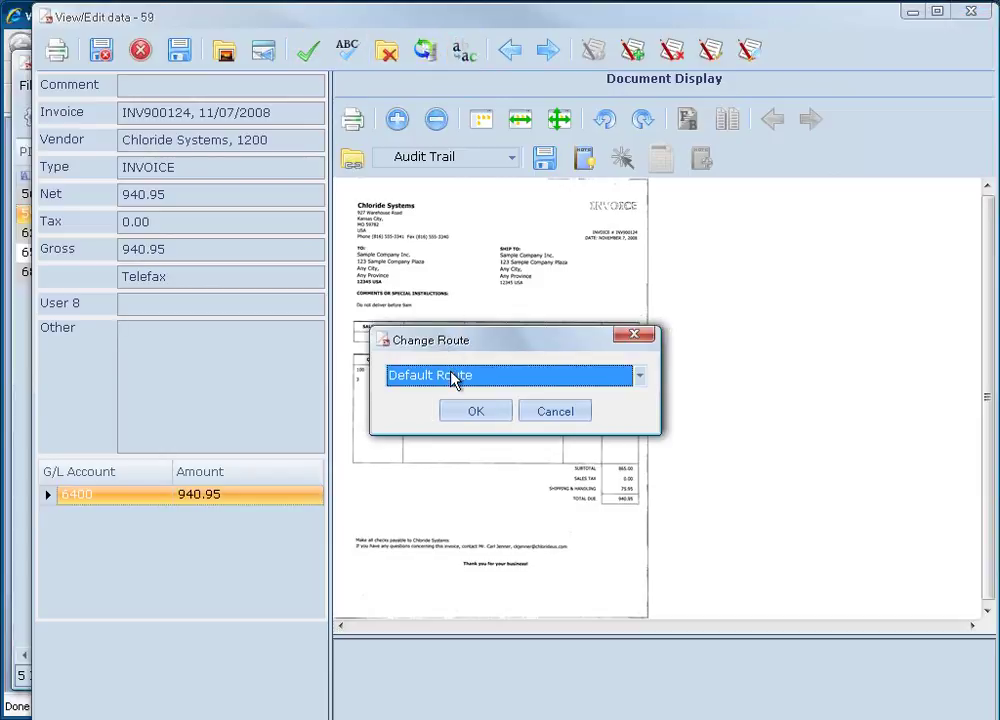
{"action": "left_click", "coordinate": [458, 379]}
{"action": "left_click", "coordinate": [426, 420]}
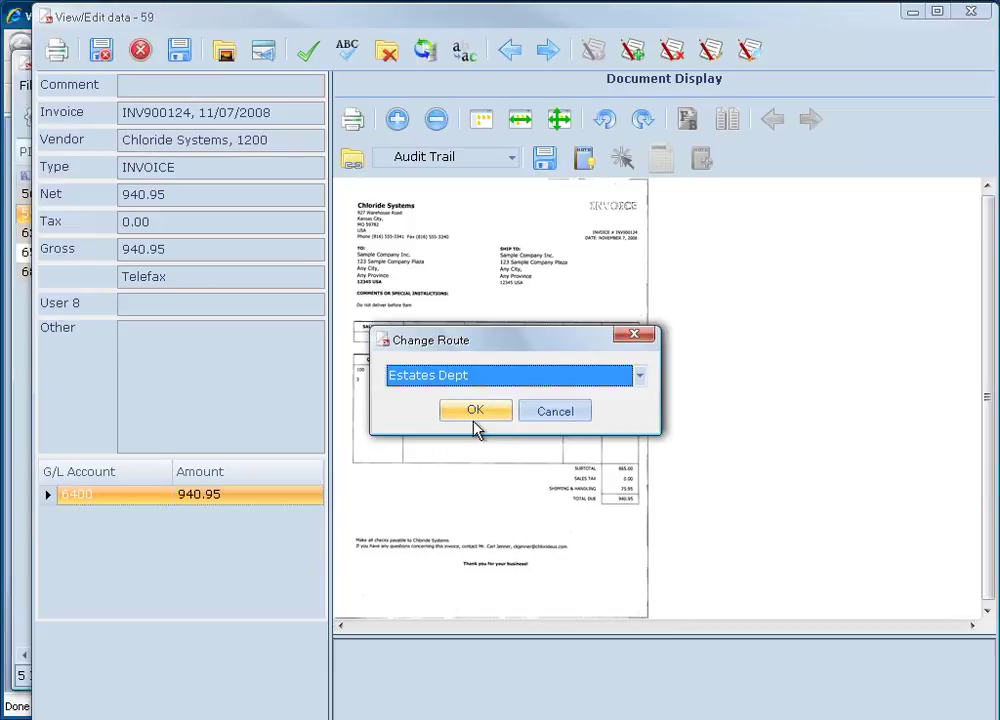
{"action": "left_click", "coordinate": [474, 413]}
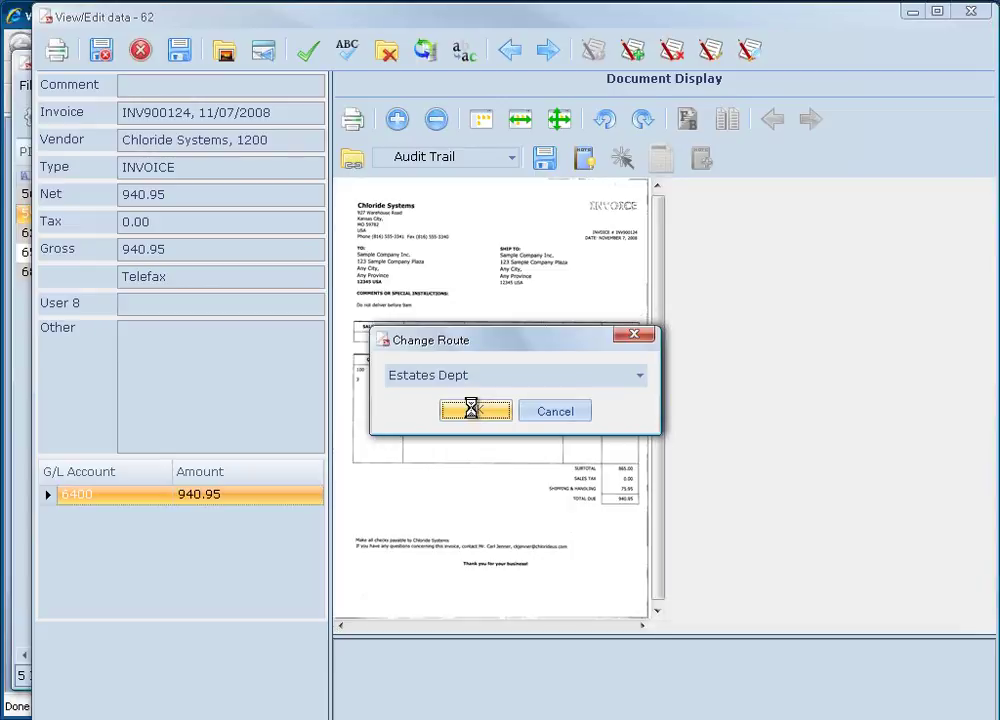
Close the invoice data window and send entry 56 a reminder from its right-click menu.
{"action": "left_click", "coordinate": [969, 13]}
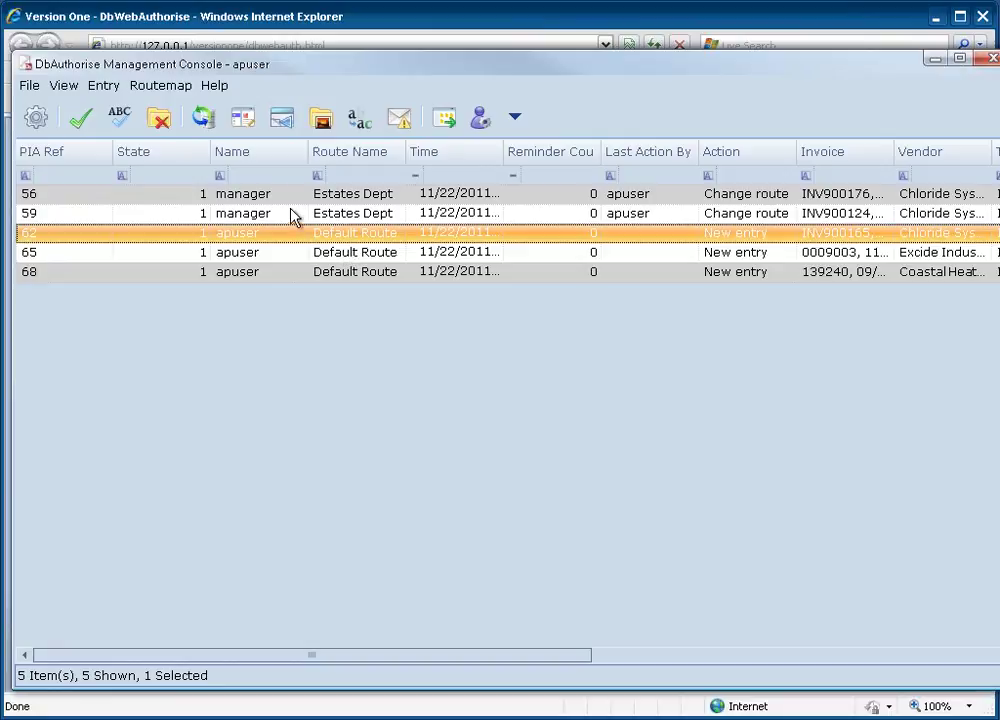
{"action": "left_click", "coordinate": [255, 213]}
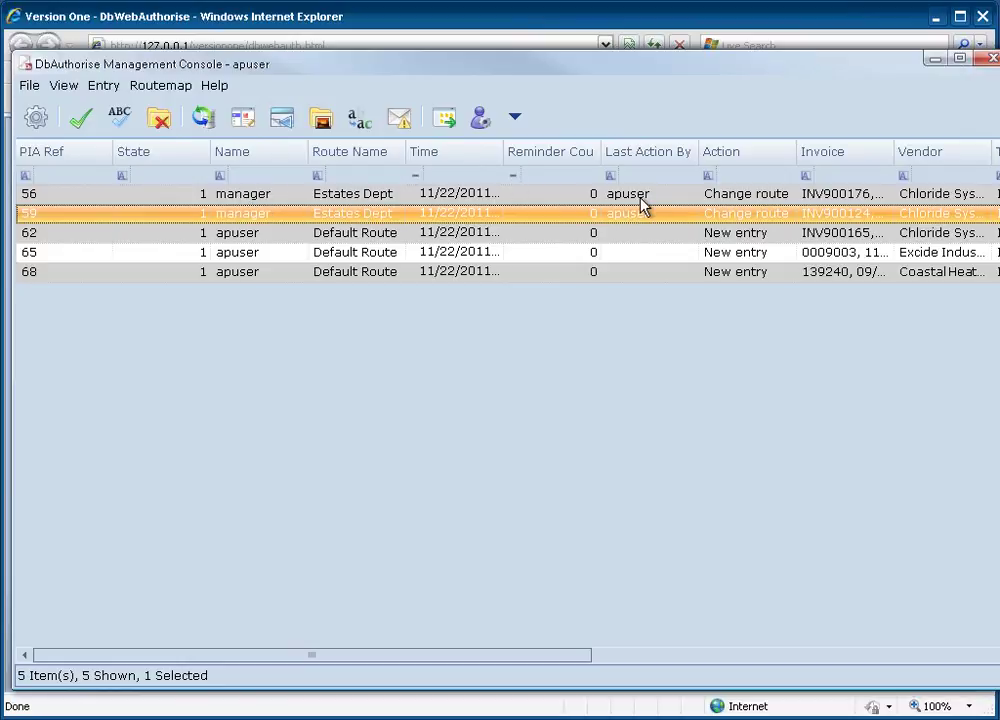
{"action": "left_click", "coordinate": [252, 197]}
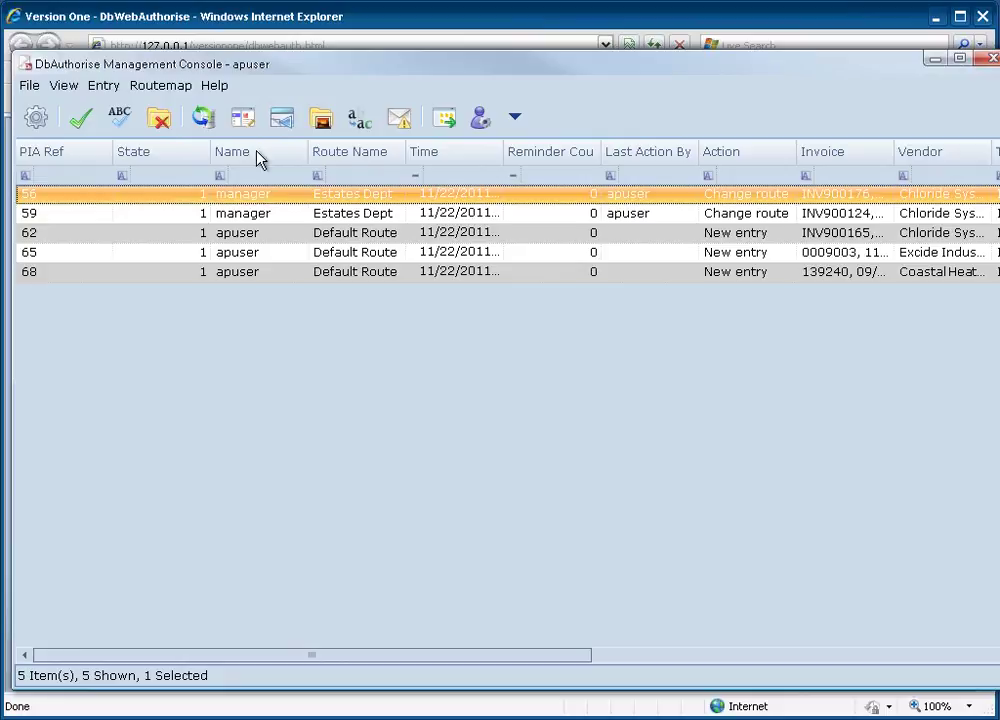
{"action": "right_click", "coordinate": [257, 198]}
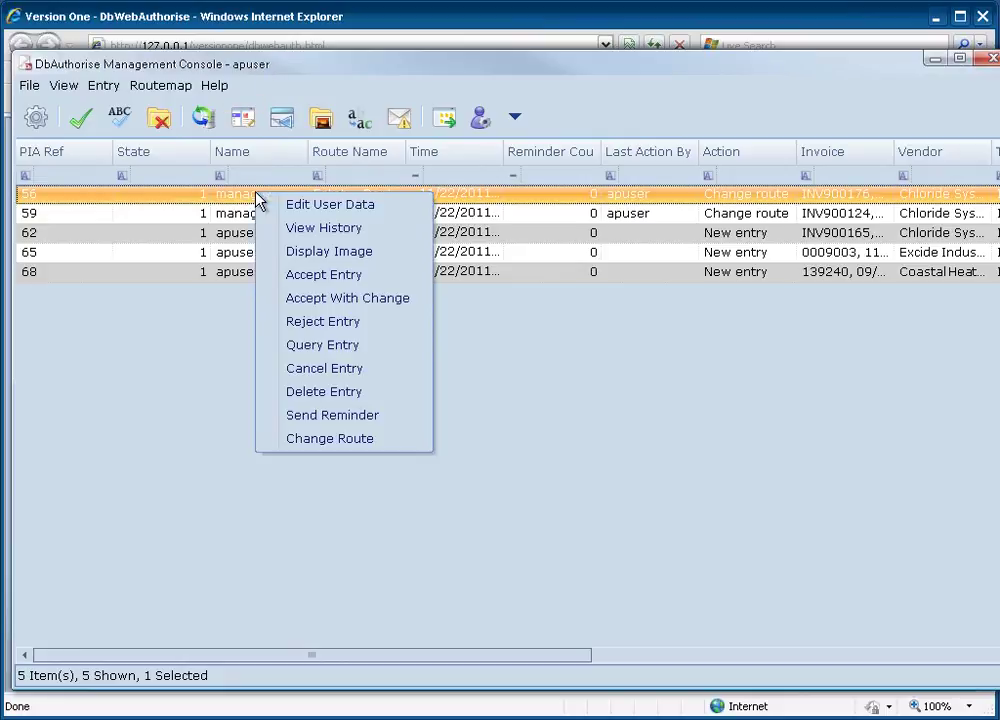
{"action": "left_click", "coordinate": [365, 416]}
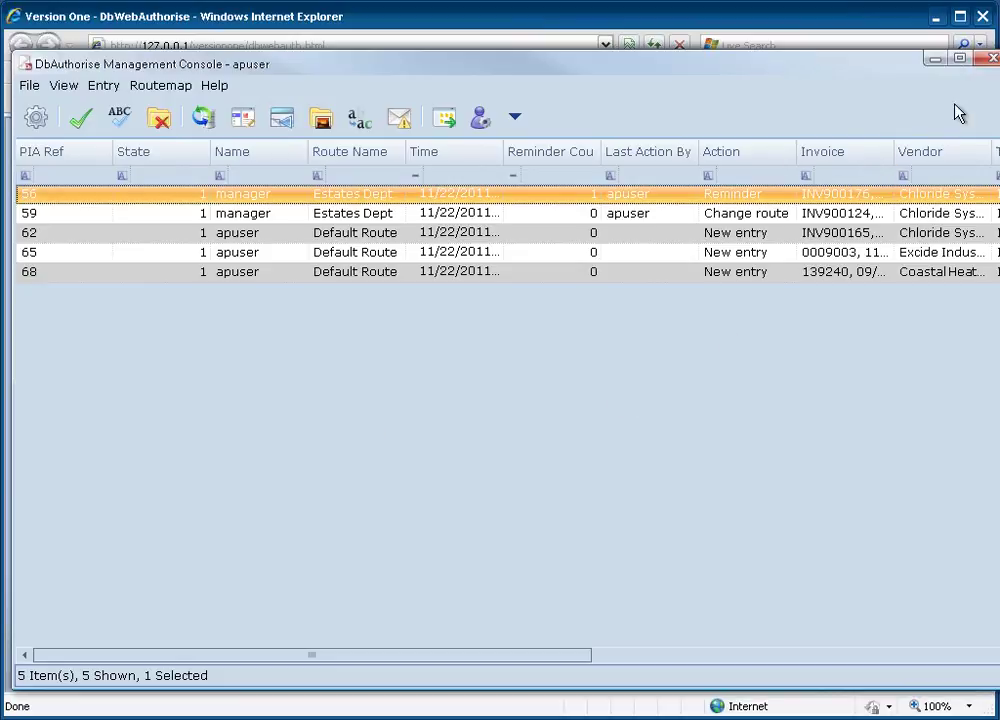
Close the console and browser, fetch new mail, and browse the Ref 56 and 59 messages in Mr Manager's folder.
{"action": "left_click", "coordinate": [993, 58]}
{"action": "left_click", "coordinate": [982, 16]}
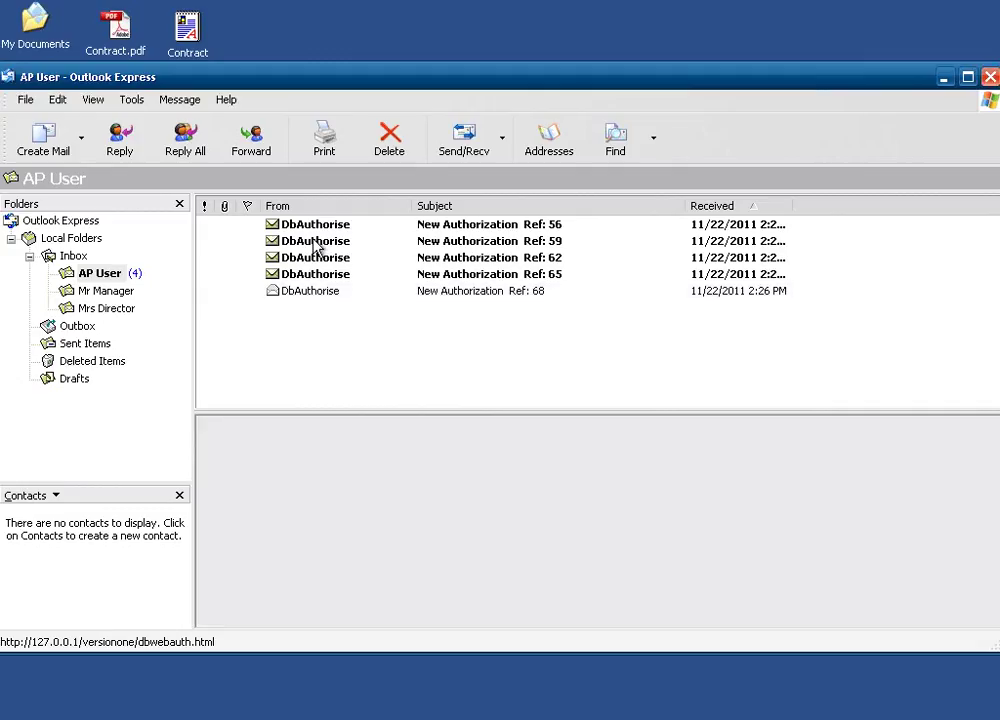
{"action": "left_click", "coordinate": [470, 145]}
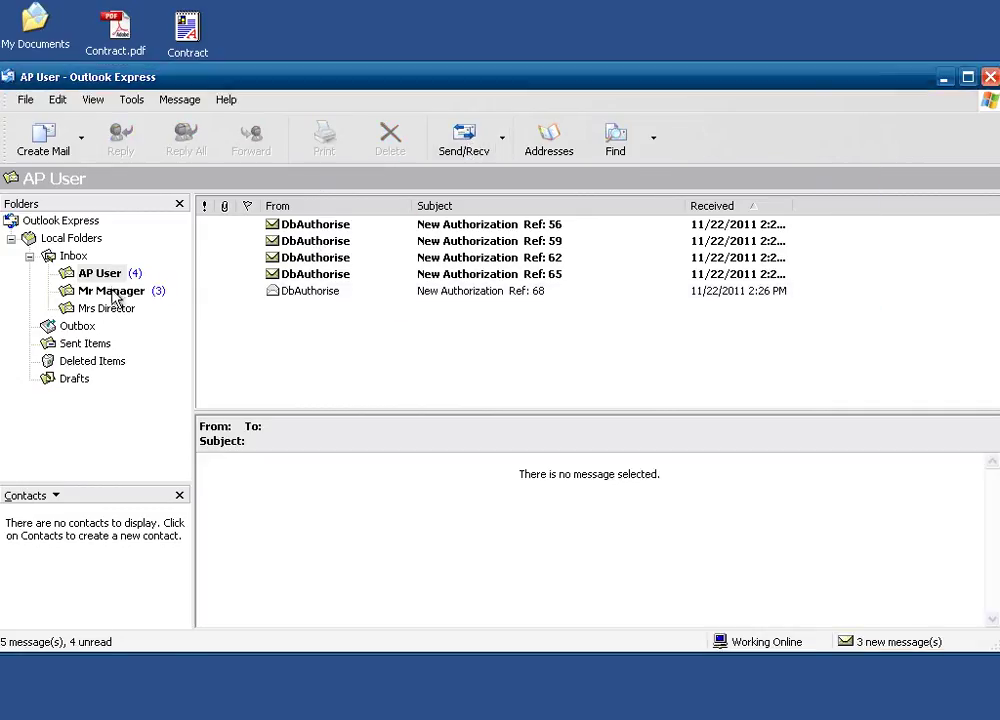
{"action": "left_click", "coordinate": [115, 291]}
{"action": "left_click", "coordinate": [340, 241]}
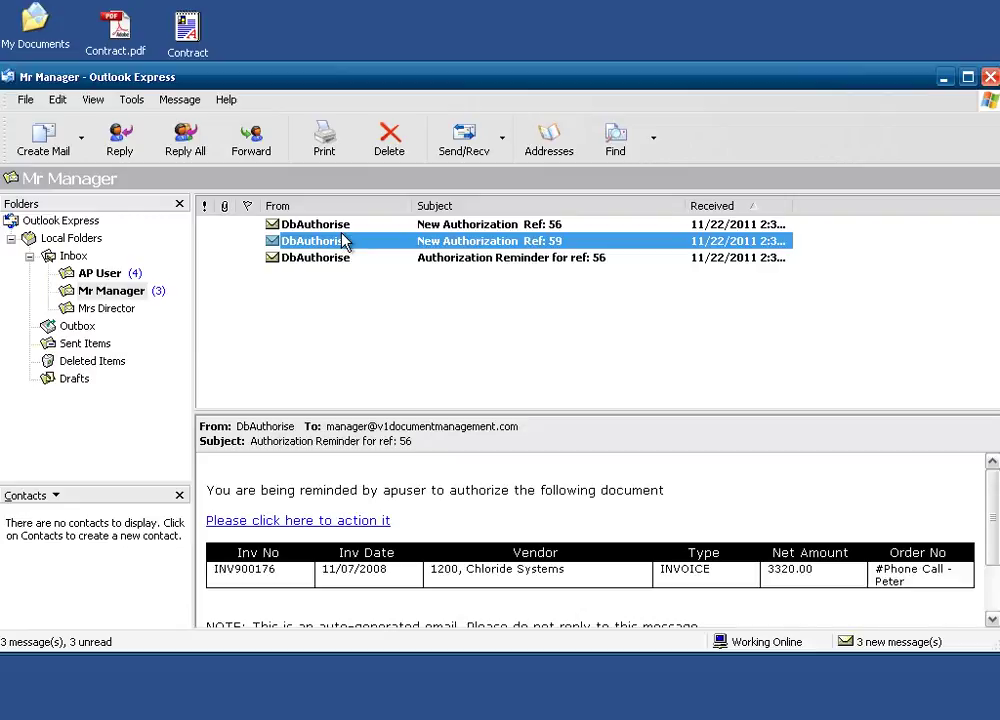
{"action": "left_click", "coordinate": [341, 229]}
{"action": "left_click", "coordinate": [343, 236]}
{"action": "left_click", "coordinate": [345, 229]}
{"action": "left_click", "coordinate": [348, 241]}
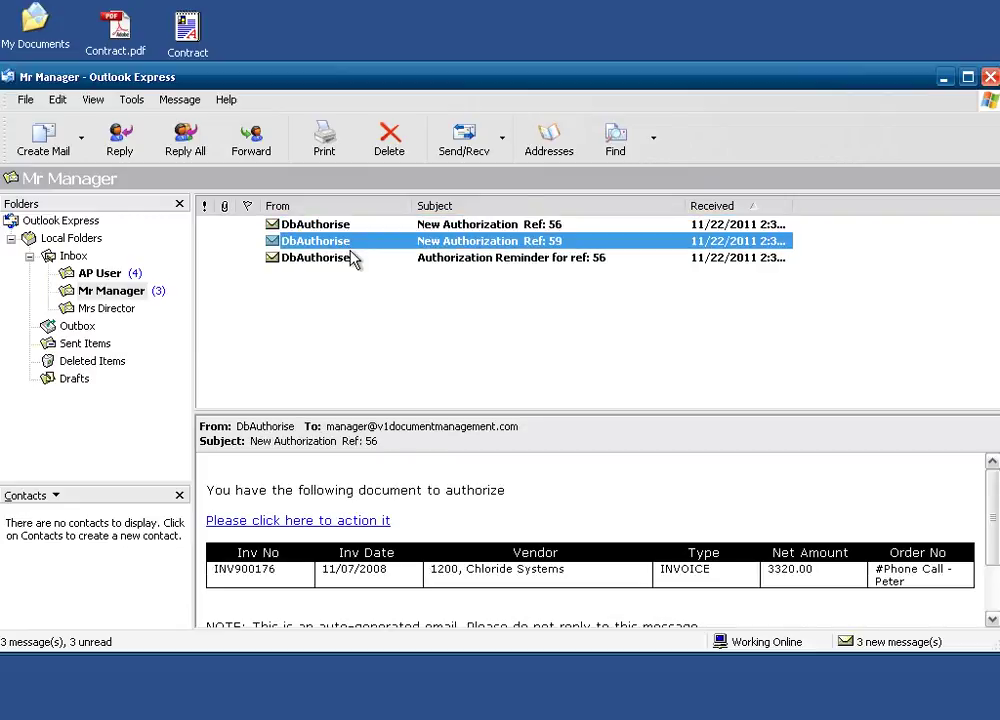
Open the Ref 56 reminder and follow its link to action the document.
{"action": "left_click", "coordinate": [333, 258]}
{"action": "left_click_drag", "start_coordinate": [260, 490], "coordinate": [446, 490]}
{"action": "left_click", "coordinate": [500, 488]}
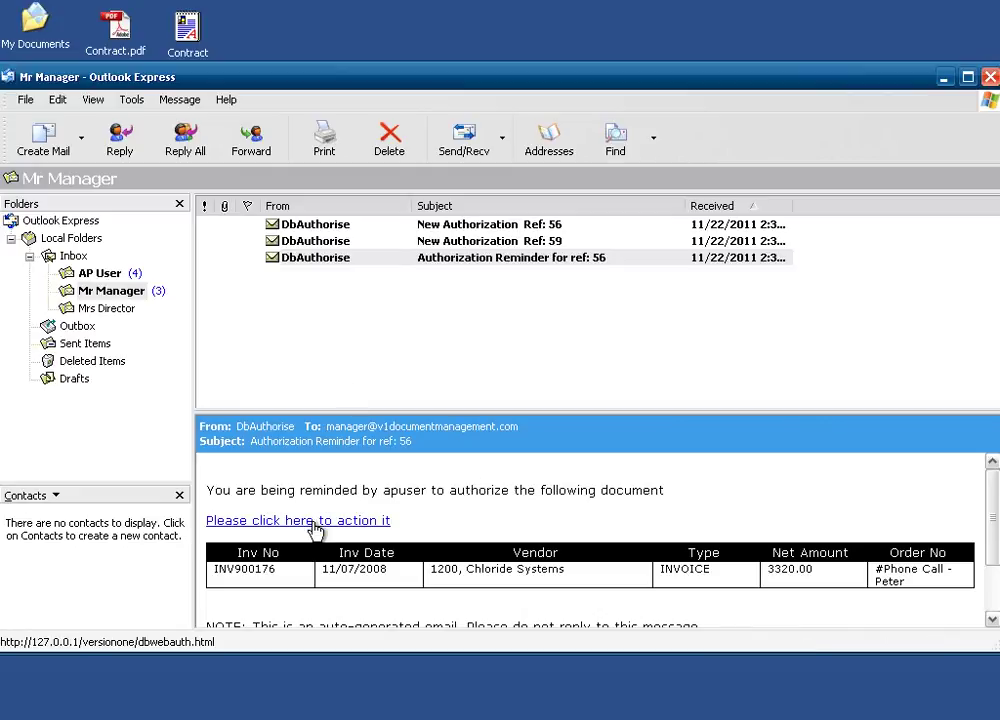
{"action": "left_click", "coordinate": [314, 521]}
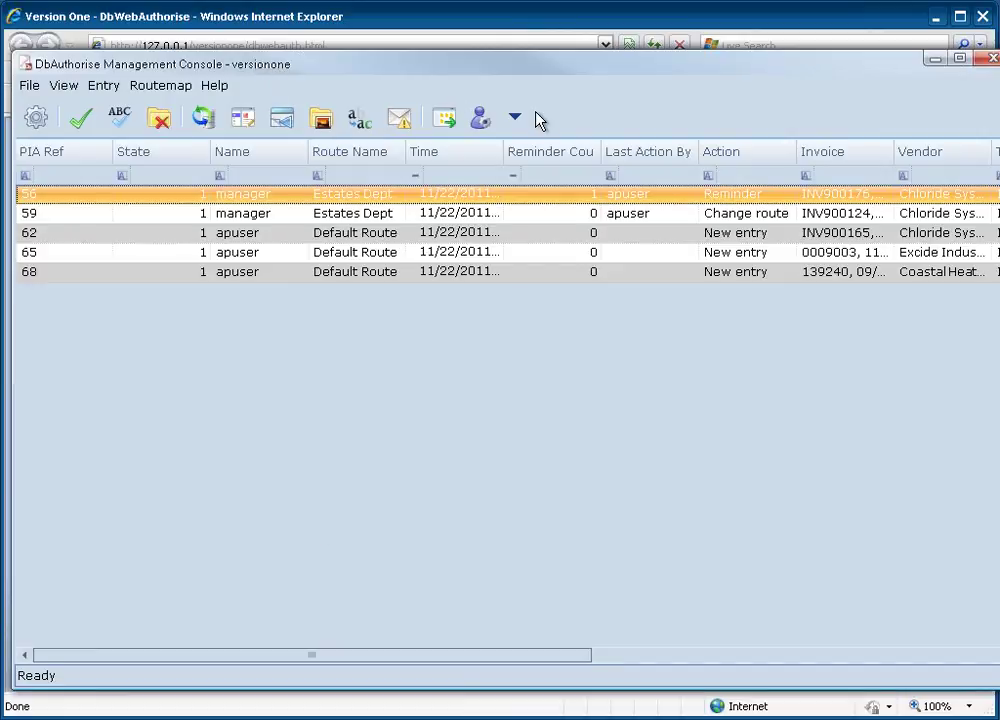
Change user to the manager account, entering its password, using Internal DbLogin.
{"action": "left_click", "coordinate": [514, 117]}
{"action": "left_click", "coordinate": [540, 196]}
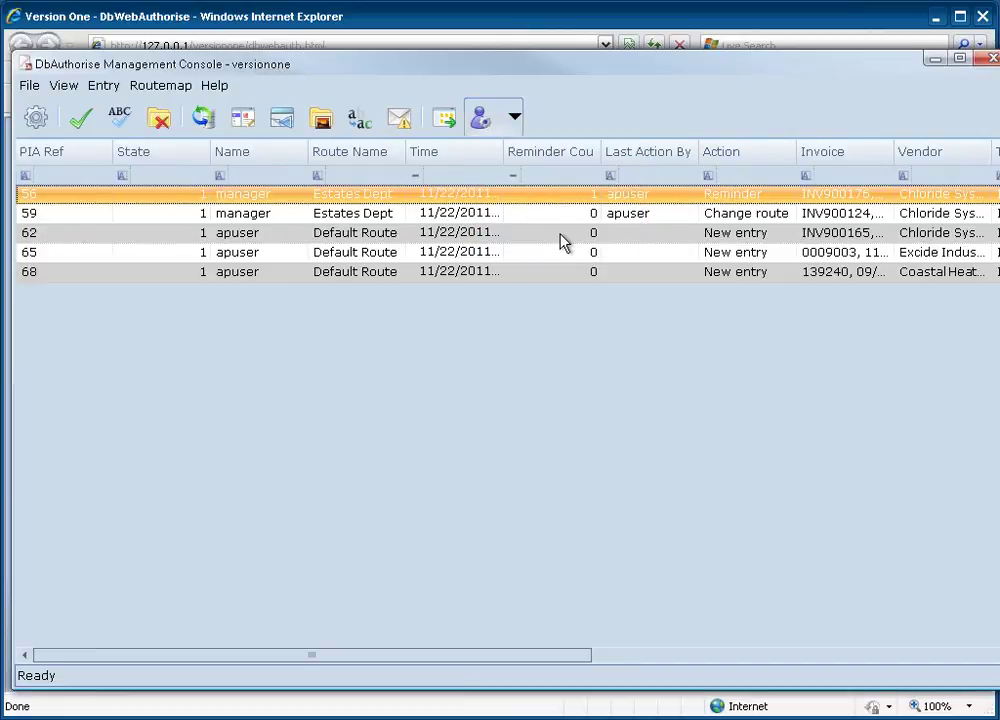
{"action": "type", "text": "manager"}
{"action": "key", "text": "Tab"}
{"action": "type", "text": "********"}
{"action": "key", "text": "Tab"}
{"action": "key", "text": "Down"}
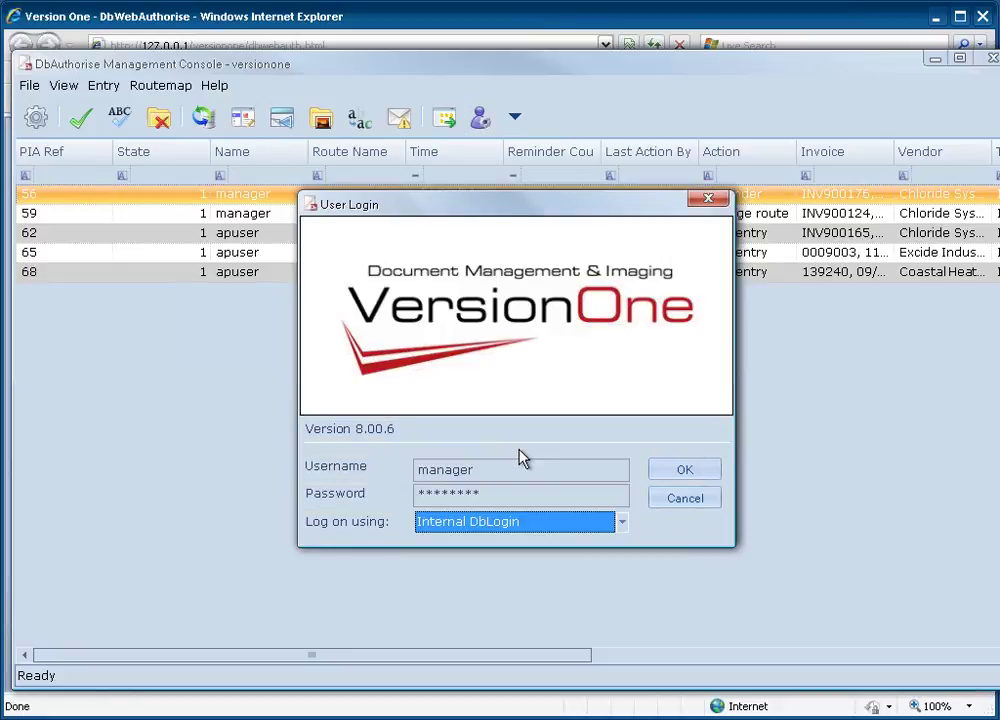
{"action": "key", "text": "Return"}
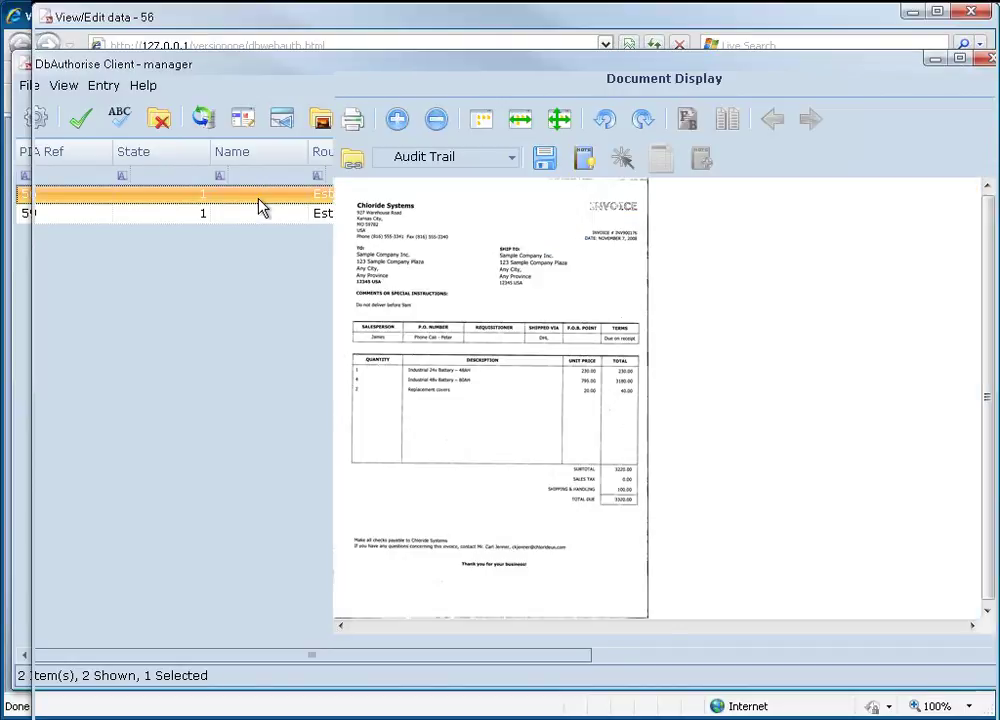
Switch entry 56's side view to Show Order.
{"action": "left_click", "coordinate": [174, 515]}
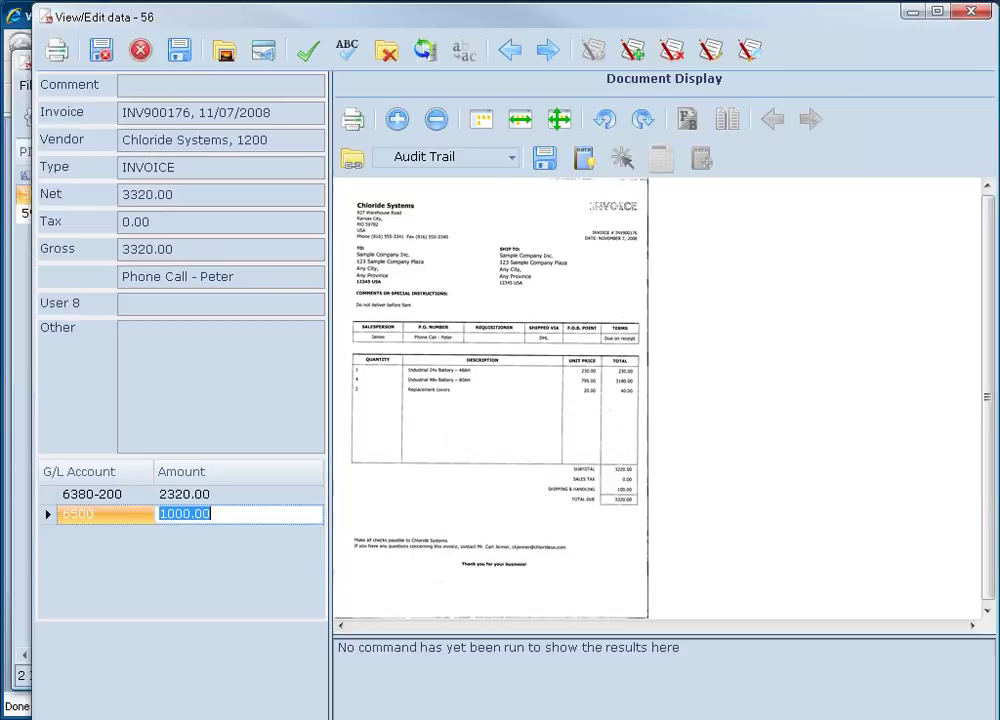
{"action": "left_click", "coordinate": [176, 440]}
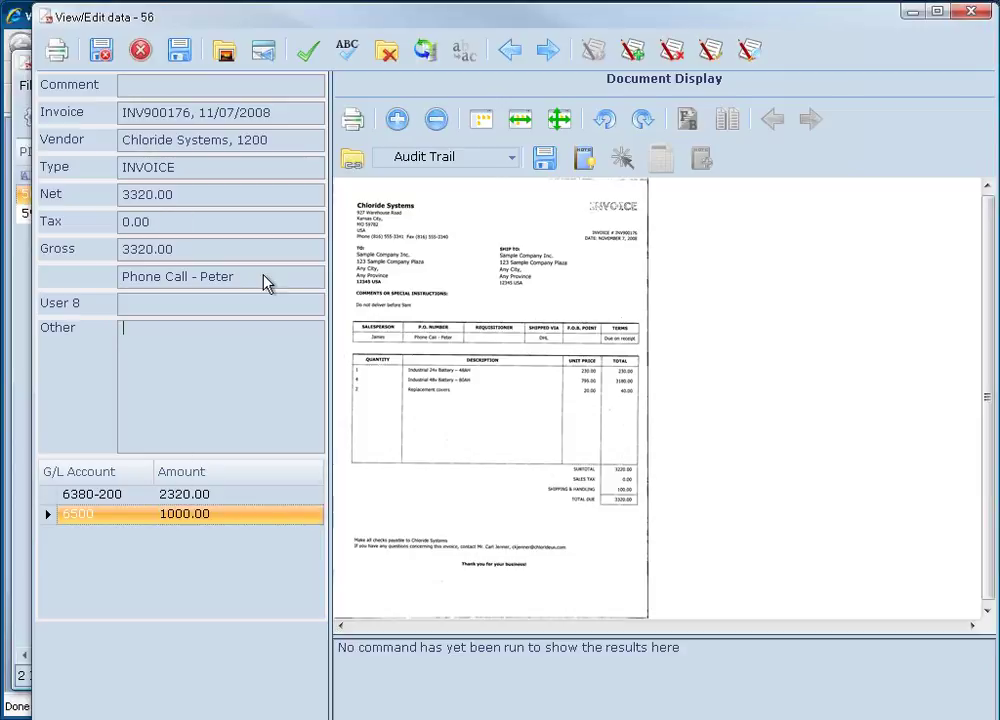
{"action": "left_click", "coordinate": [511, 157]}
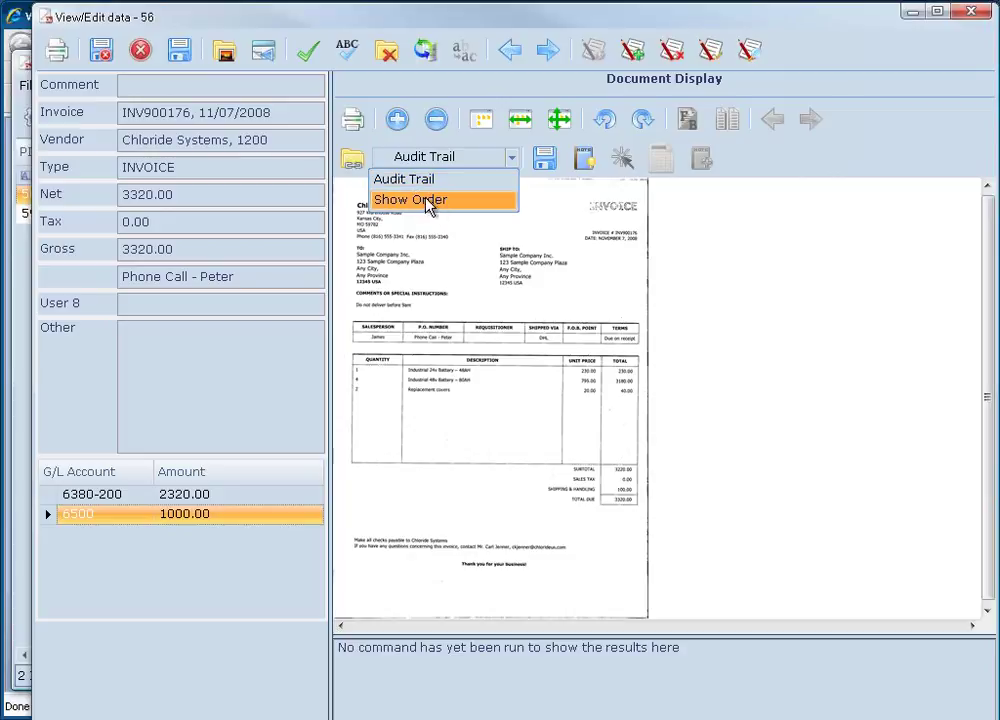
{"action": "left_click", "coordinate": [433, 200]}
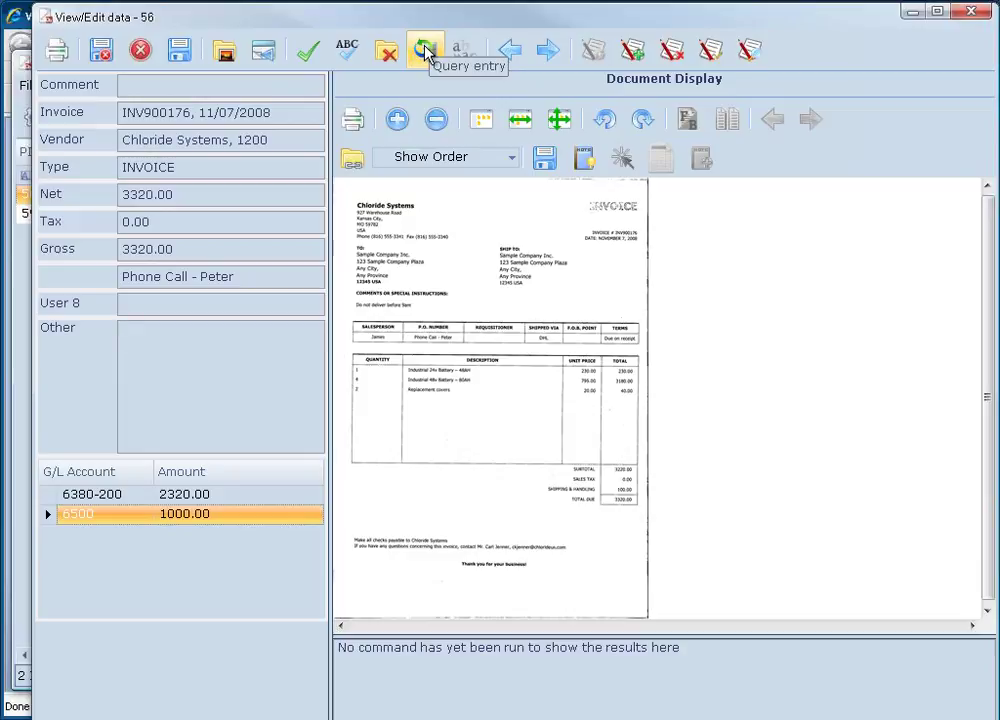
Check the 3320.00 Net and Gross amounts, then accept invoice INV900176.
{"action": "left_click", "coordinate": [173, 194]}
{"action": "key", "text": "shift+Left"}
{"action": "key", "text": "shift+Left"}
{"action": "key", "text": "shift+Left"}
{"action": "key", "text": "shift+Left"}
{"action": "key", "text": "shift+Left"}
{"action": "key", "text": "shift+Left"}
{"action": "key", "text": "shift+Left"}
{"action": "key", "text": "Home"}
{"action": "key", "text": "shift+End"}
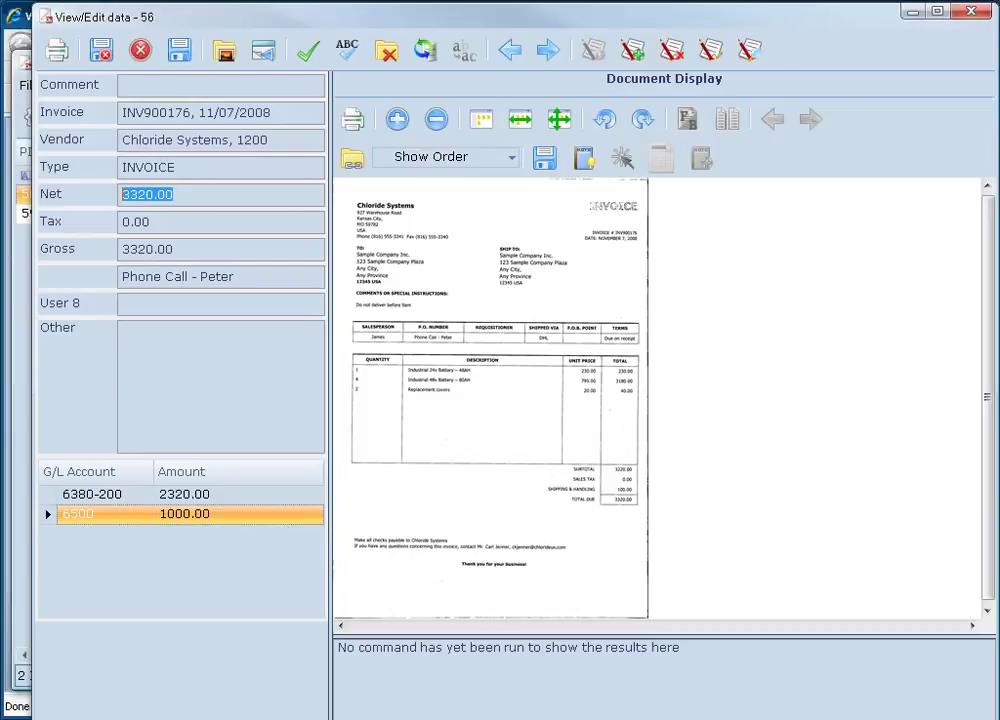
{"action": "key", "text": "Tab"}
{"action": "key", "text": "Tab"}
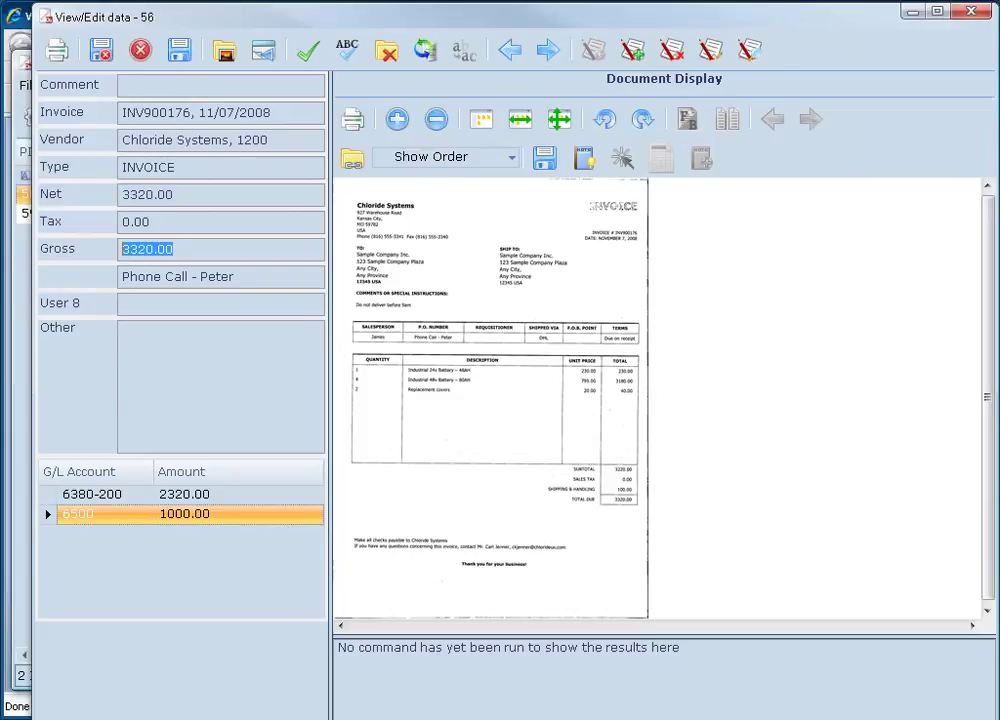
{"action": "key", "text": "End"}
{"action": "key", "text": "Left"}
{"action": "left_click", "coordinate": [308, 61]}
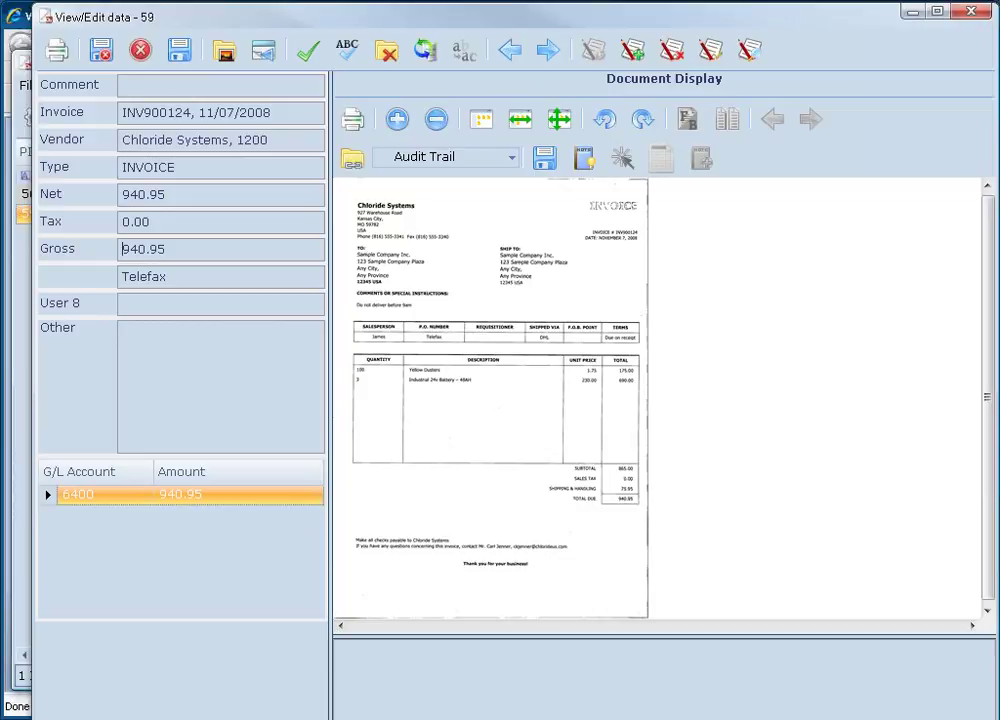
Add a 'Partial delivery. Pay anyway' note over the invoice's Ship To area.
{"action": "left_click_drag", "start_coordinate": [355, 200], "coordinate": [719, 489]}
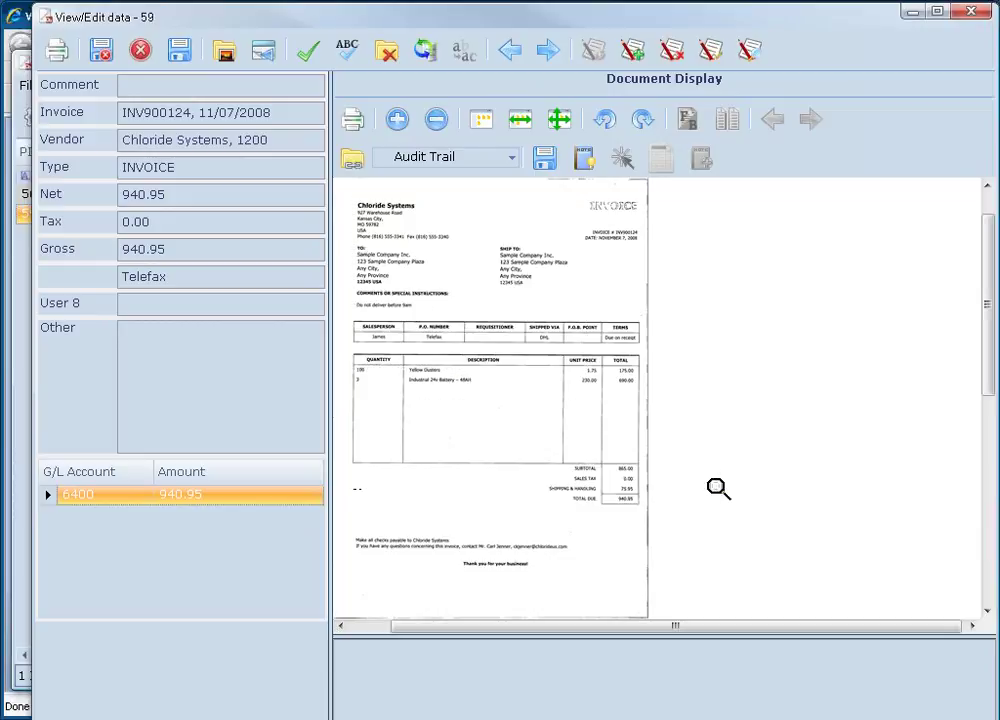
{"action": "left_click", "coordinate": [585, 158]}
{"action": "left_click_drag", "start_coordinate": [436, 233], "coordinate": [607, 381]}
{"action": "left_click", "coordinate": [702, 160]}
{"action": "mouse_move", "coordinate": [427, 280]}
{"action": "left_mouse_down"}
{"action": "mouse_move", "coordinate": [654, 433]}
{"action": "mouse_move", "coordinate": [725, 518]}
{"action": "left_mouse_up"}
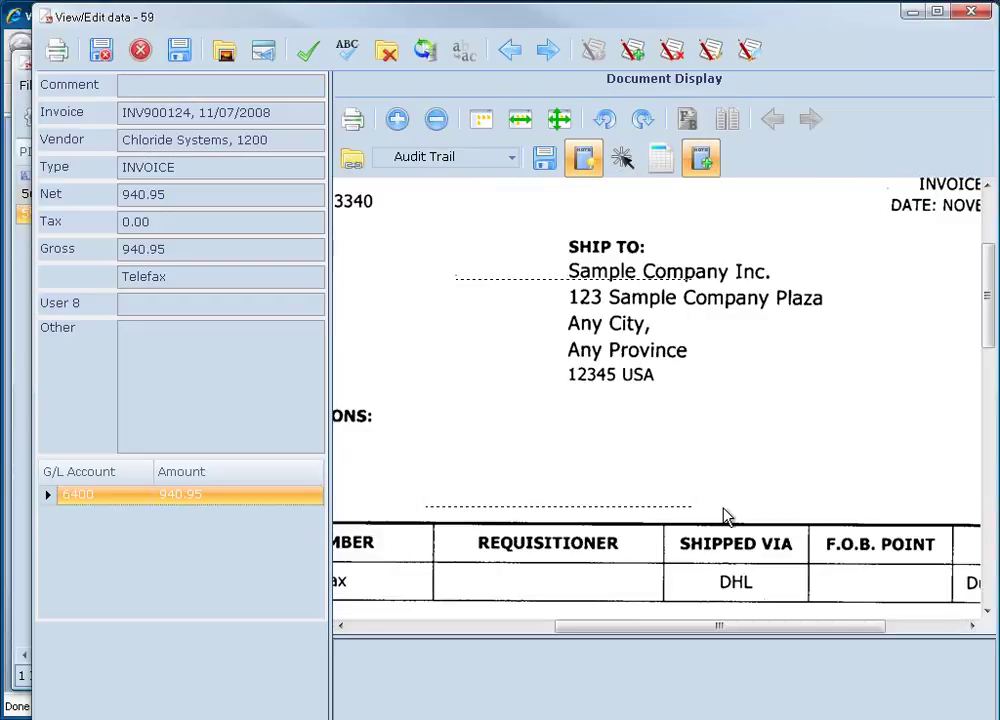
{"action": "type", "text": "Partial delivery."}
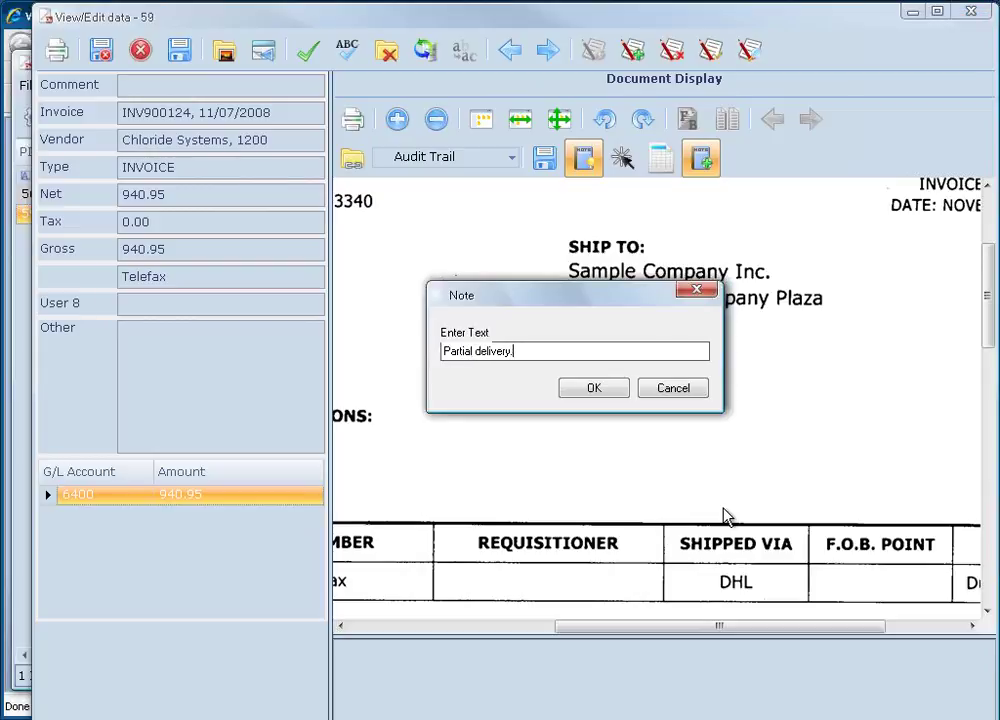
{"action": "type", "text": " Pay anyway"}
{"action": "left_click", "coordinate": [620, 399]}
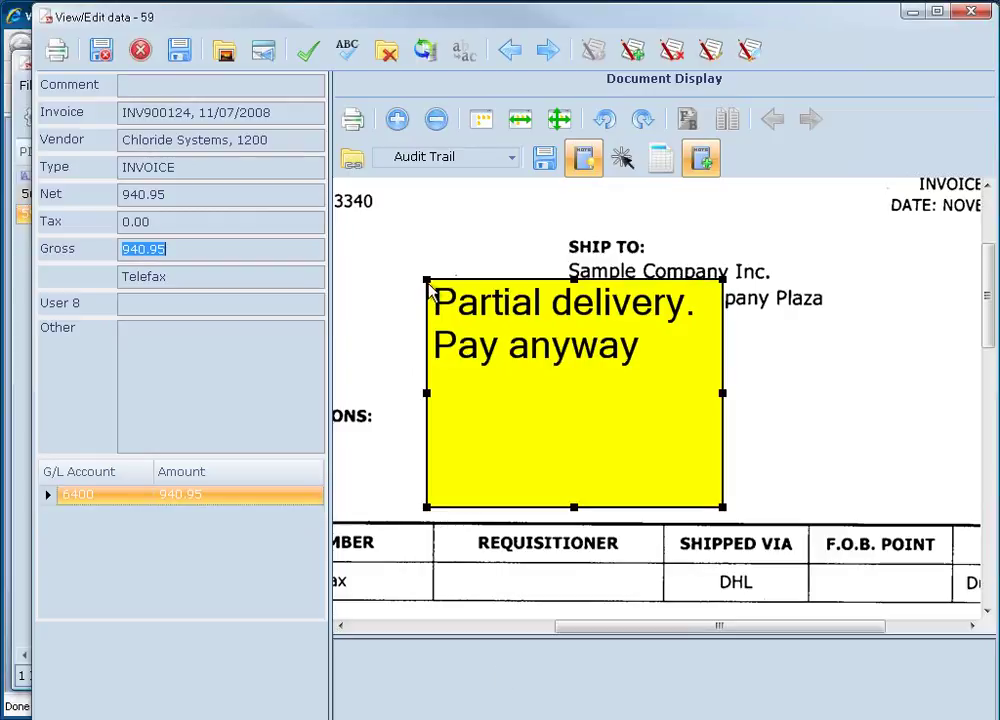
Enlarge the note, move it beside the ship-to address, and accept the invoice.
{"action": "left_click_drag", "start_coordinate": [431, 286], "coordinate": [536, 358]}
{"action": "left_click_drag", "start_coordinate": [459, 303], "coordinate": [458, 302]}
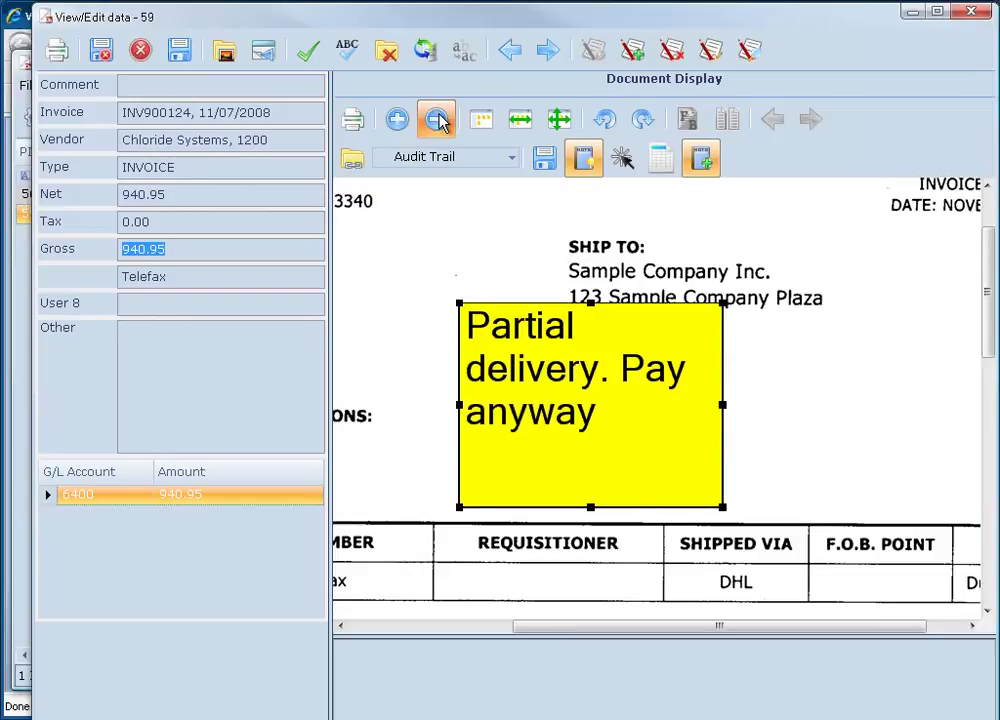
{"action": "left_click", "coordinate": [437, 120]}
{"action": "left_click", "coordinate": [437, 120]}
{"action": "left_click", "coordinate": [437, 120]}
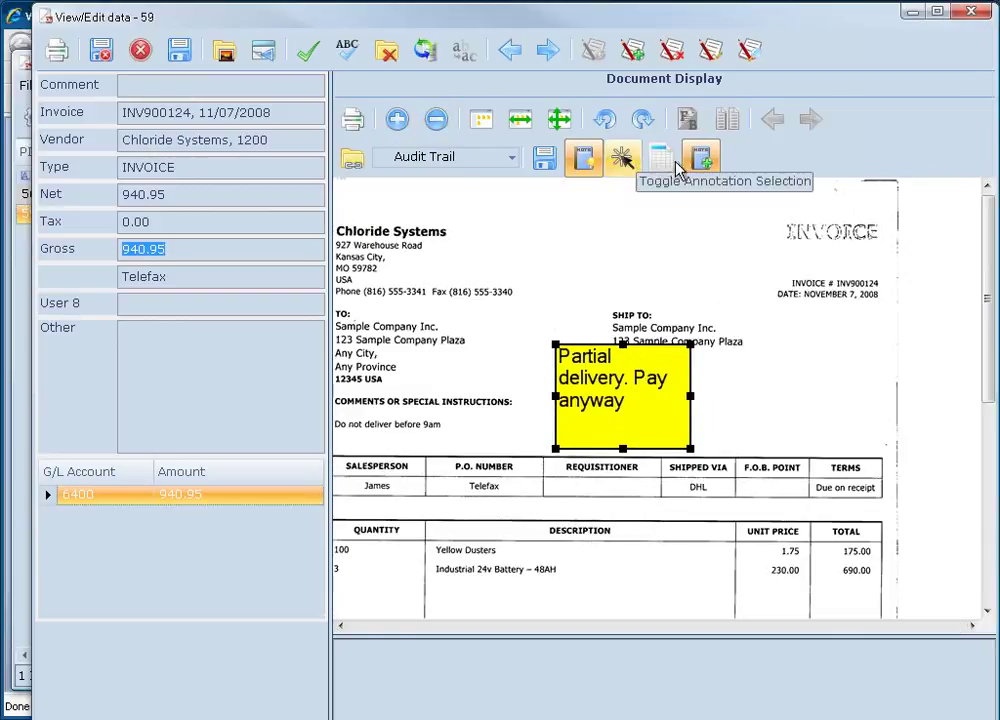
{"action": "left_click", "coordinate": [622, 160]}
{"action": "left_click_drag", "start_coordinate": [600, 402], "coordinate": [703, 350]}
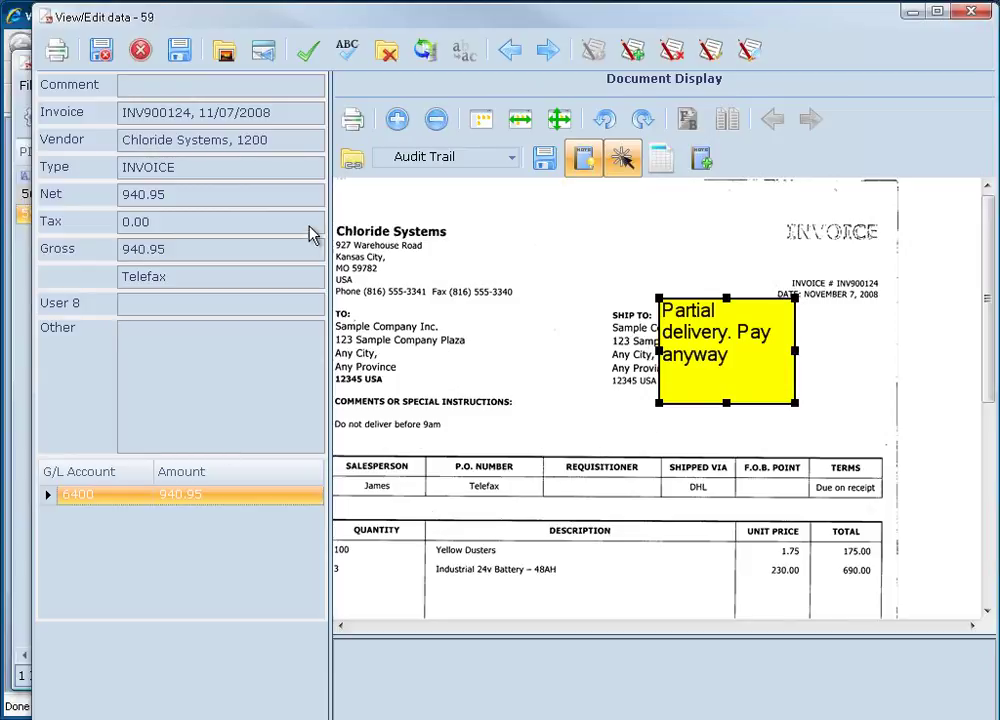
{"action": "left_click", "coordinate": [308, 52]}
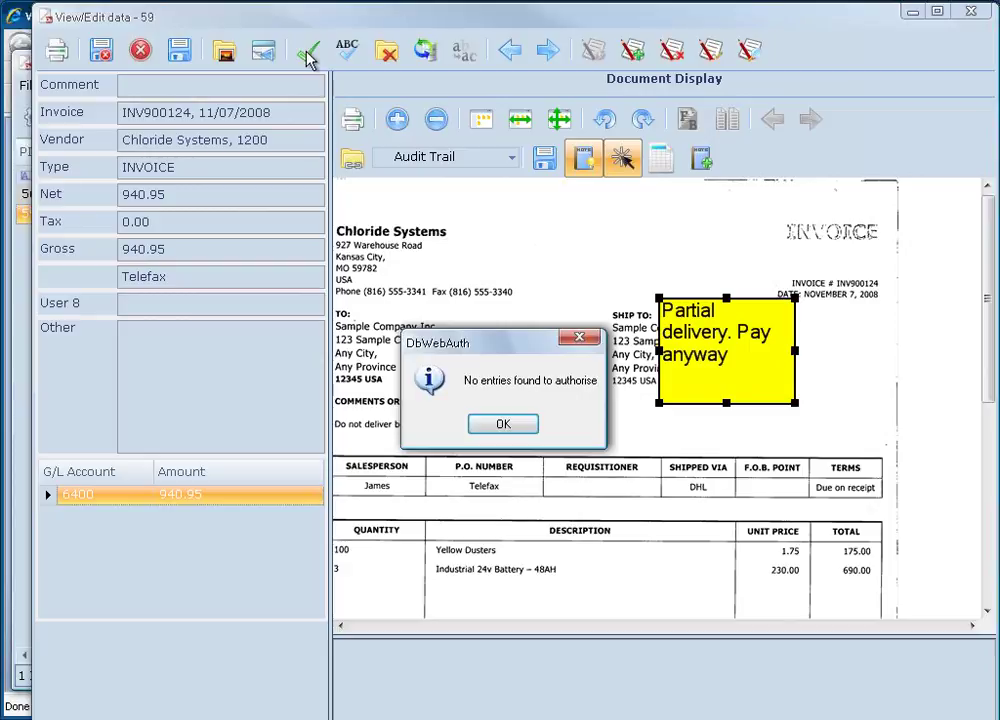
Dismiss the no-entries message, close console and browser, and follow the AP User Ref 59 link.
{"action": "left_click", "coordinate": [507, 425]}
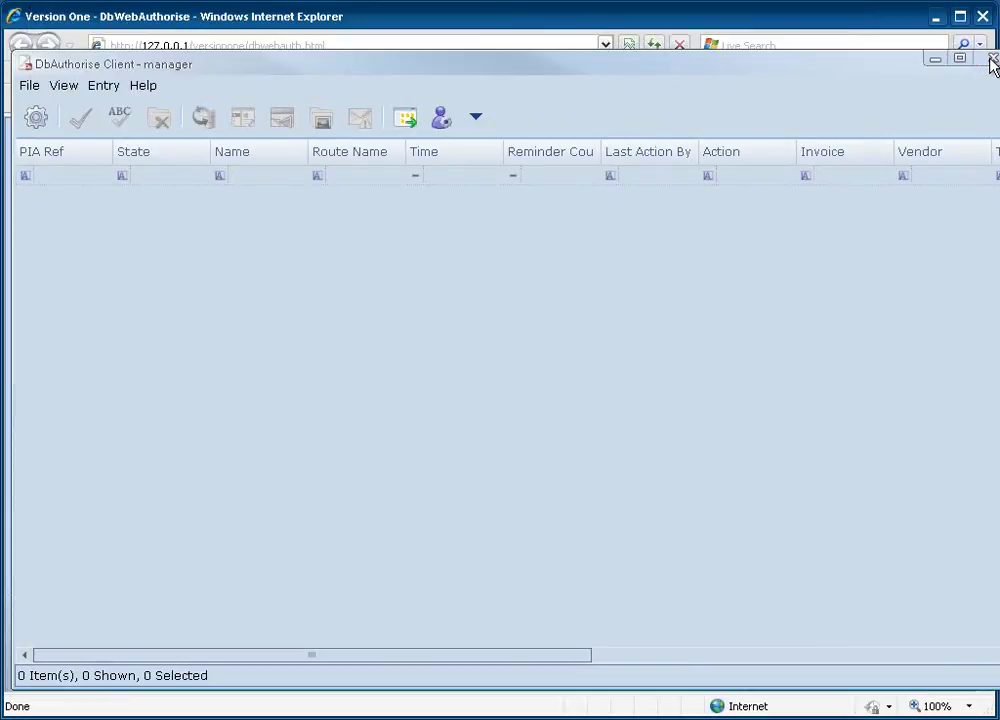
{"action": "left_click", "coordinate": [992, 60]}
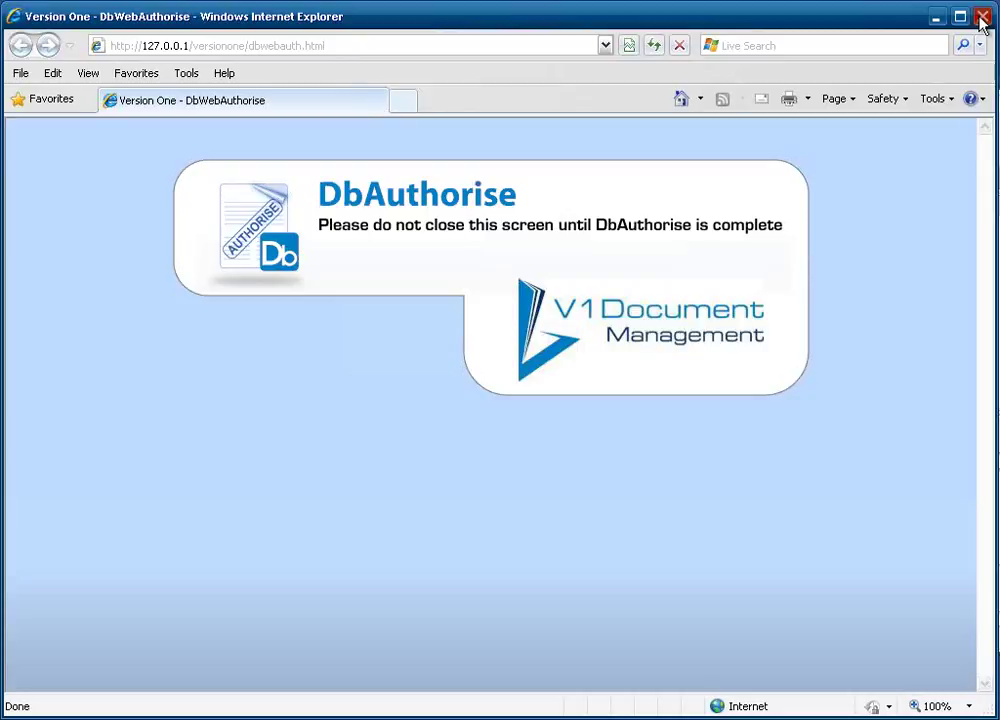
{"action": "left_click", "coordinate": [982, 22]}
{"action": "left_click", "coordinate": [464, 140]}
{"action": "left_click", "coordinate": [108, 308]}
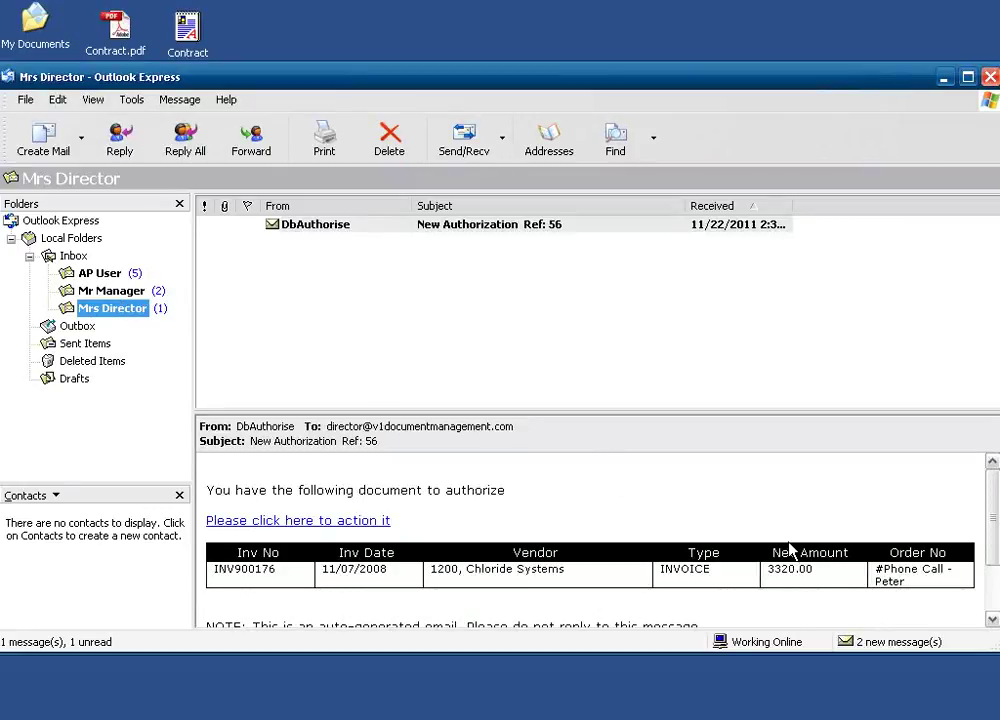
{"action": "left_click", "coordinate": [107, 276]}
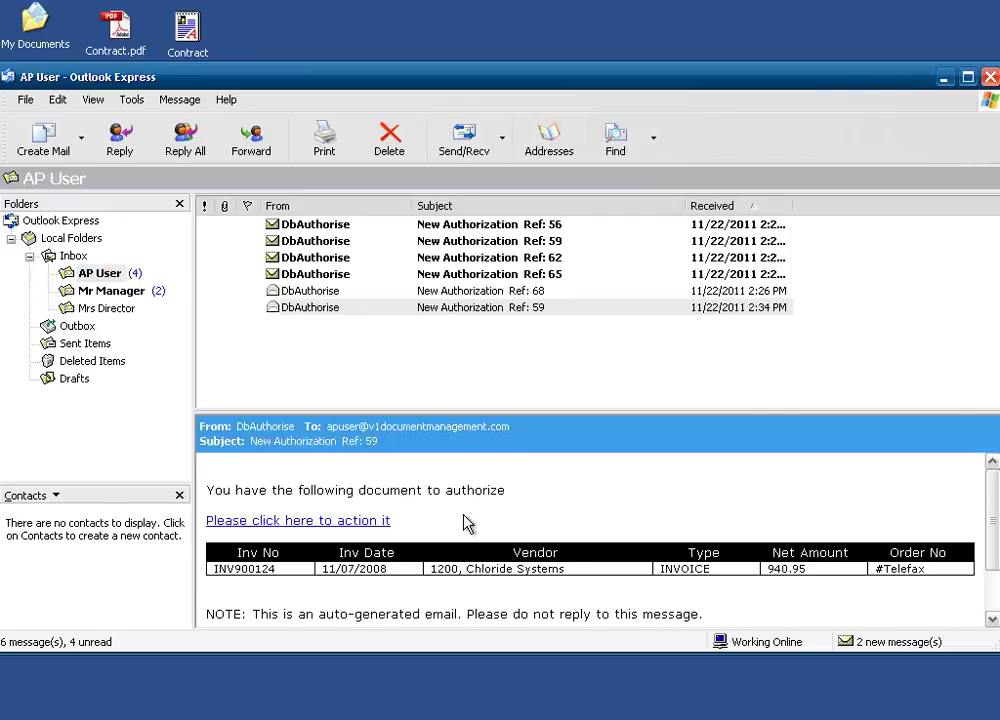
{"action": "left_click", "coordinate": [340, 521]}
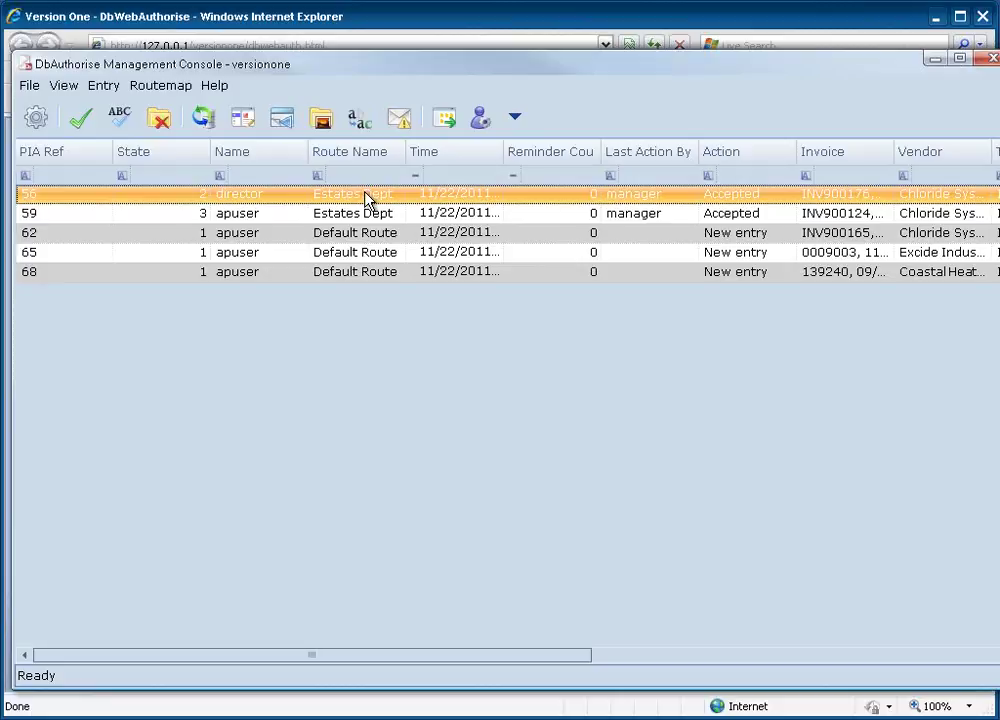
Reject entry 59 with the reason 'gOODS NOT DELIVERED'.
{"action": "left_click", "coordinate": [208, 216]}
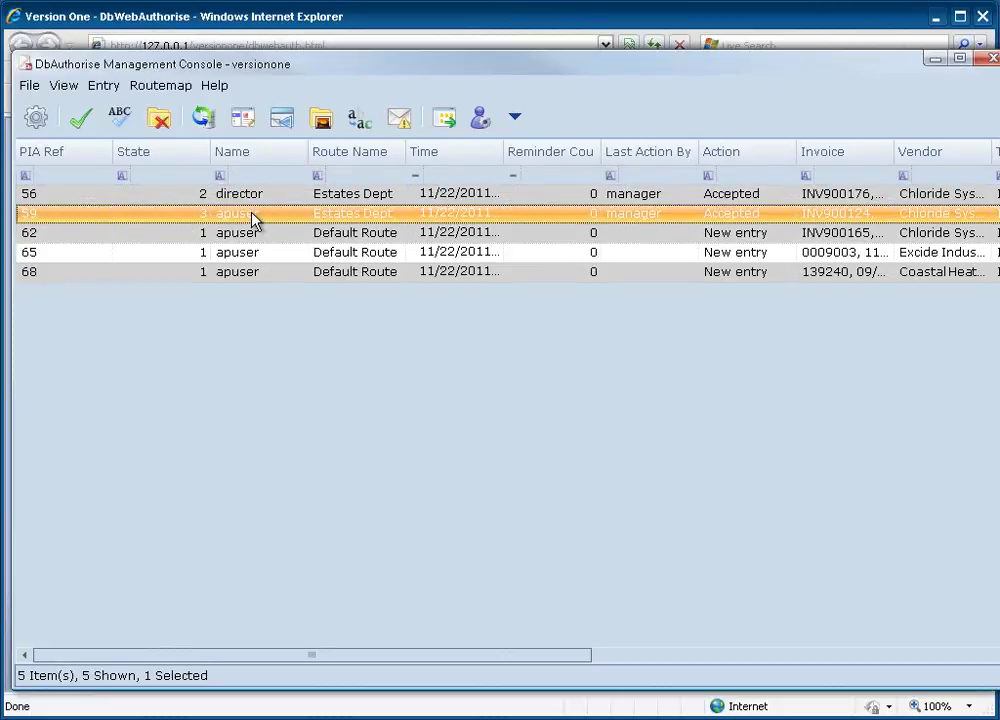
{"action": "right_click", "coordinate": [252, 219]}
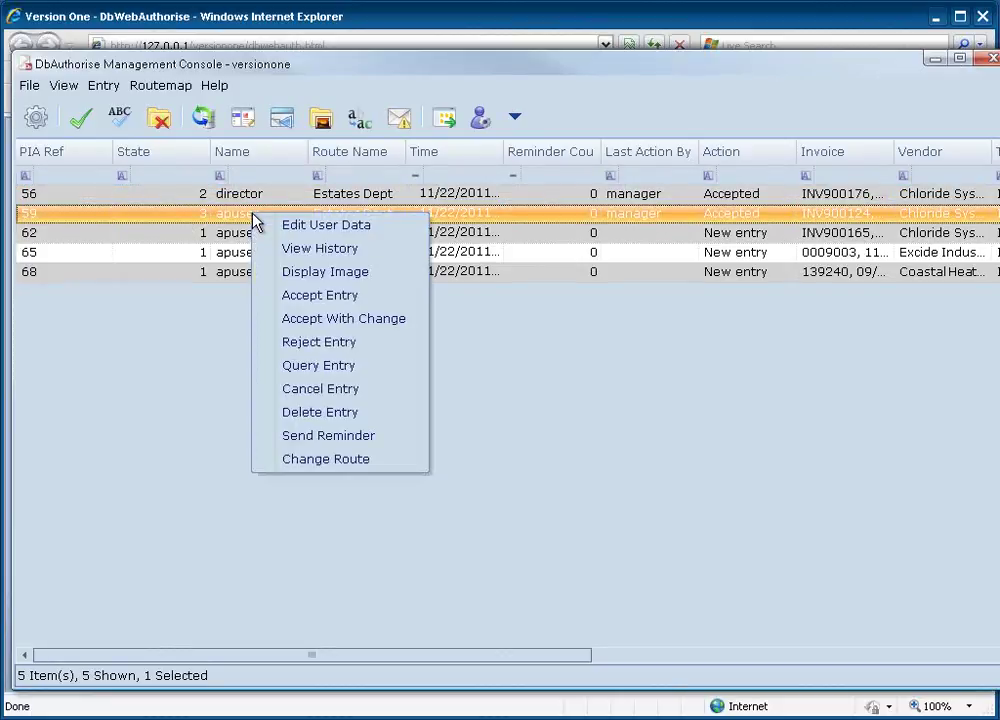
{"action": "left_click", "coordinate": [311, 345]}
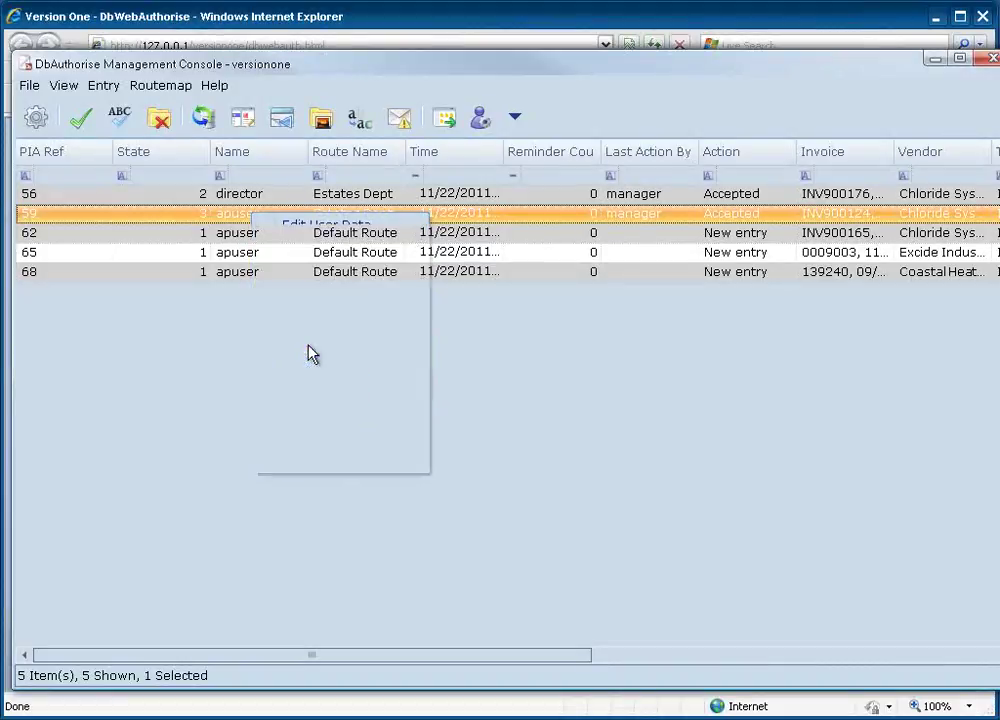
{"action": "type", "text": "gOODS "}
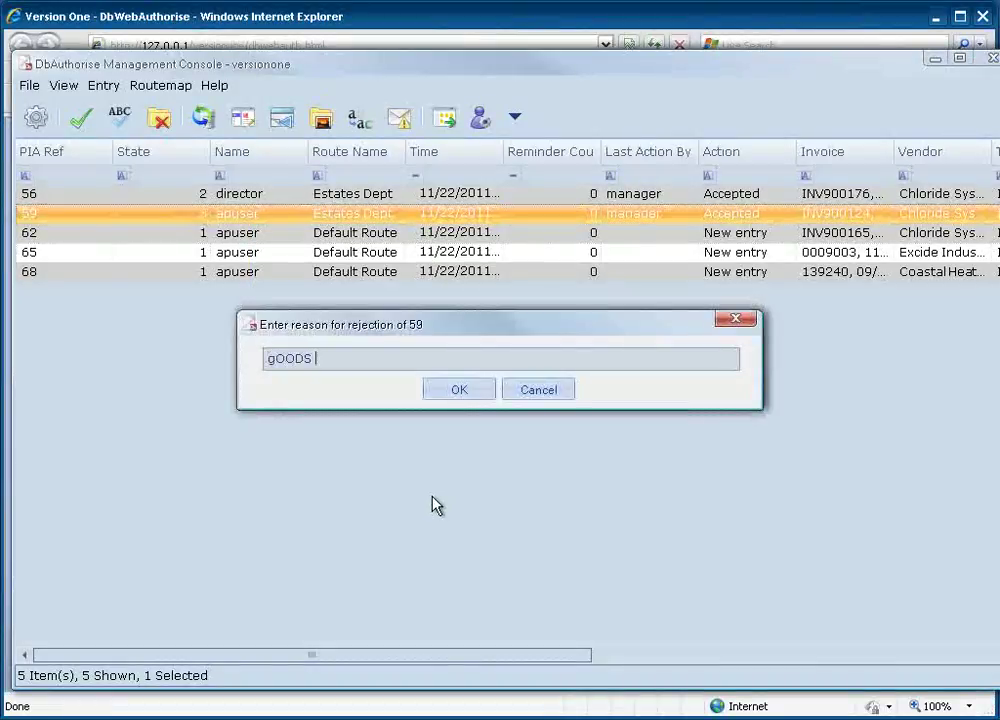
{"action": "type", "text": "NOT DELIVERED"}
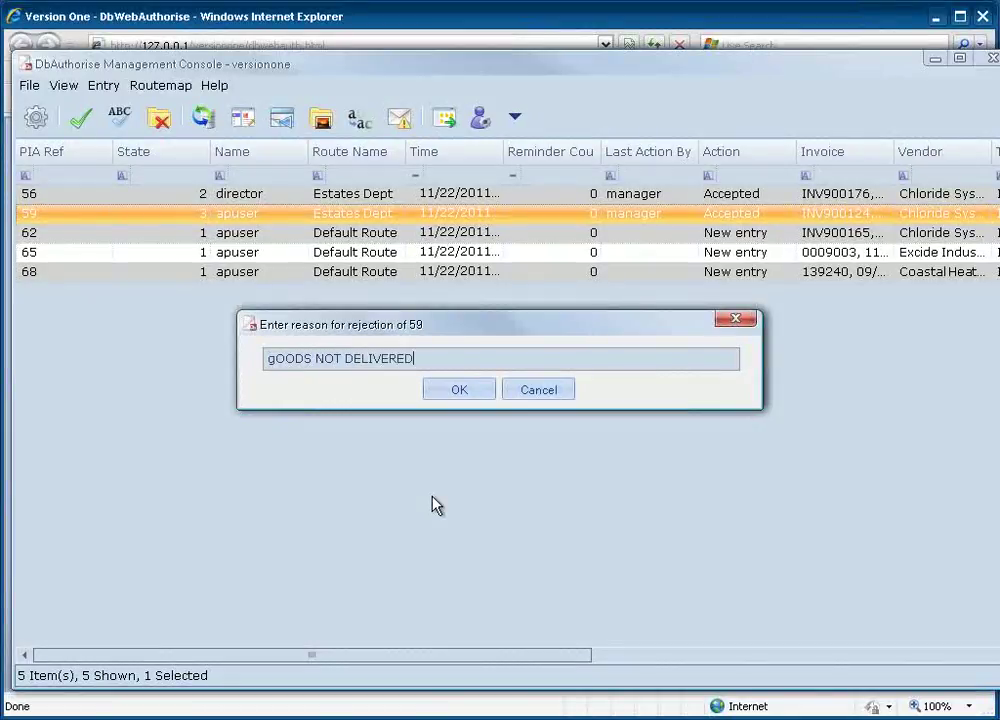
{"action": "left_click", "coordinate": [463, 392]}
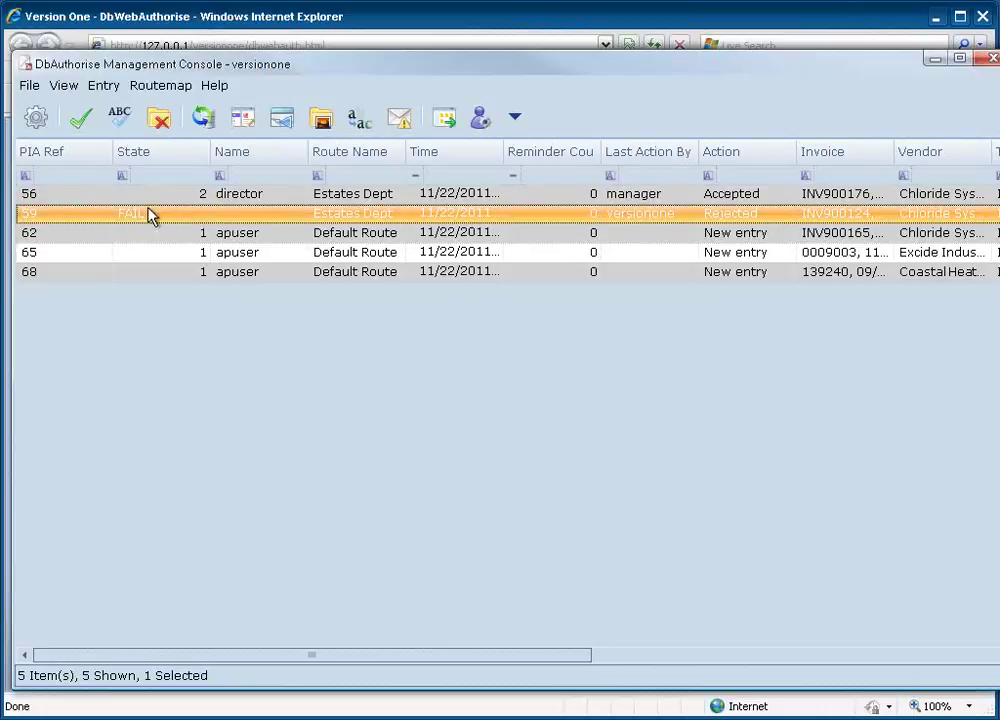
Accept entry 56 and open its invoice details.
{"action": "left_click", "coordinate": [195, 198]}
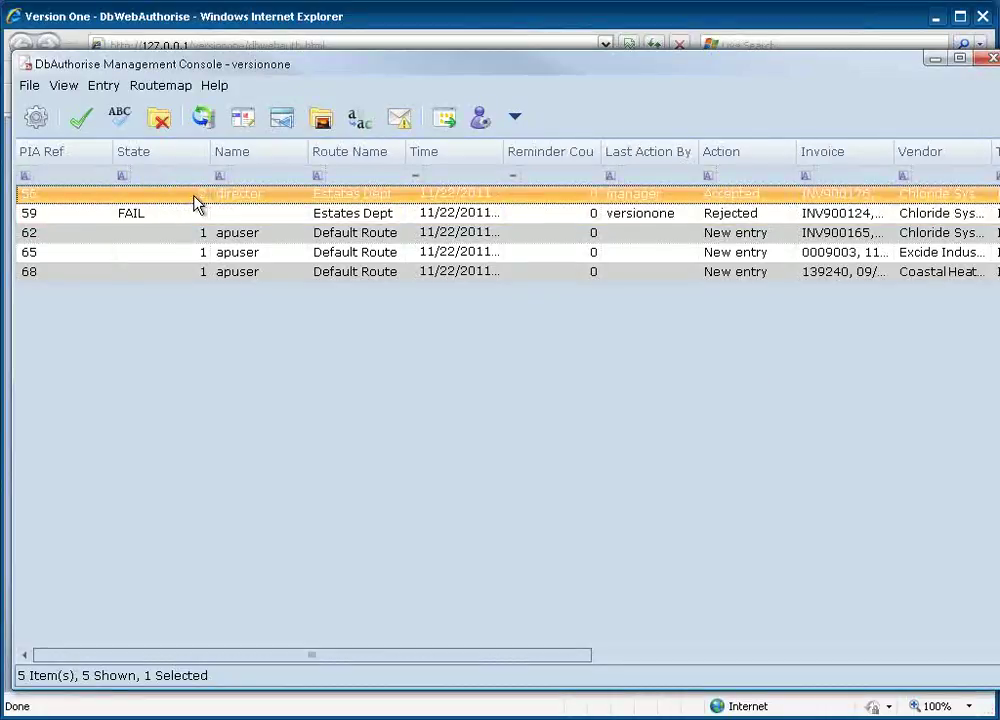
{"action": "right_click", "coordinate": [197, 204]}
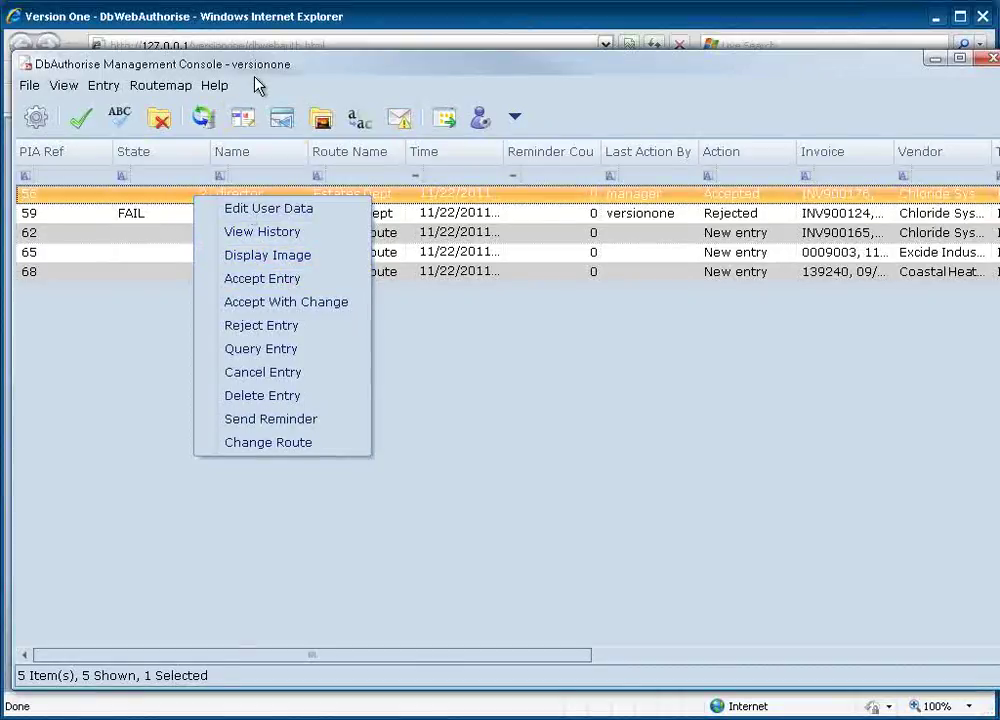
{"action": "left_click", "coordinate": [252, 279]}
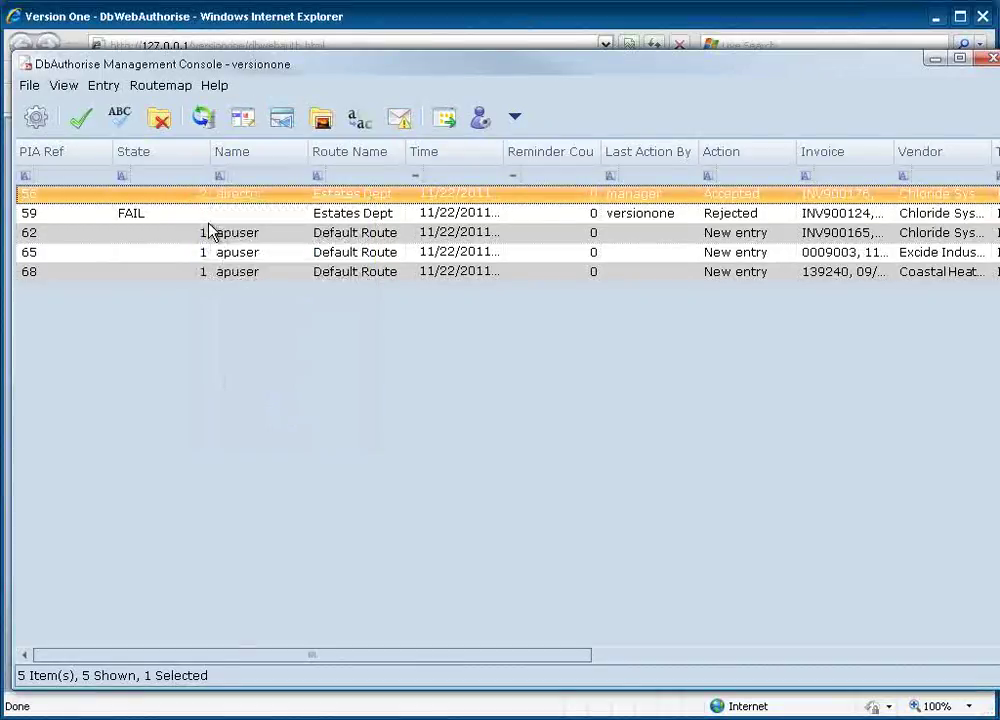
{"action": "right_click", "coordinate": [252, 203]}
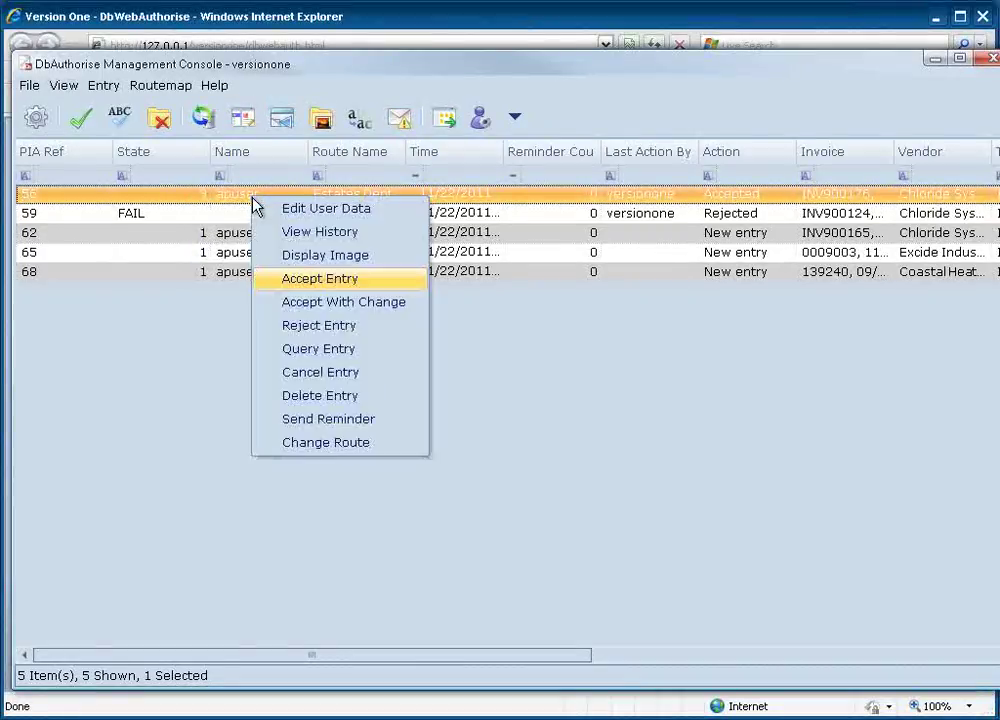
{"action": "left_click", "coordinate": [318, 281]}
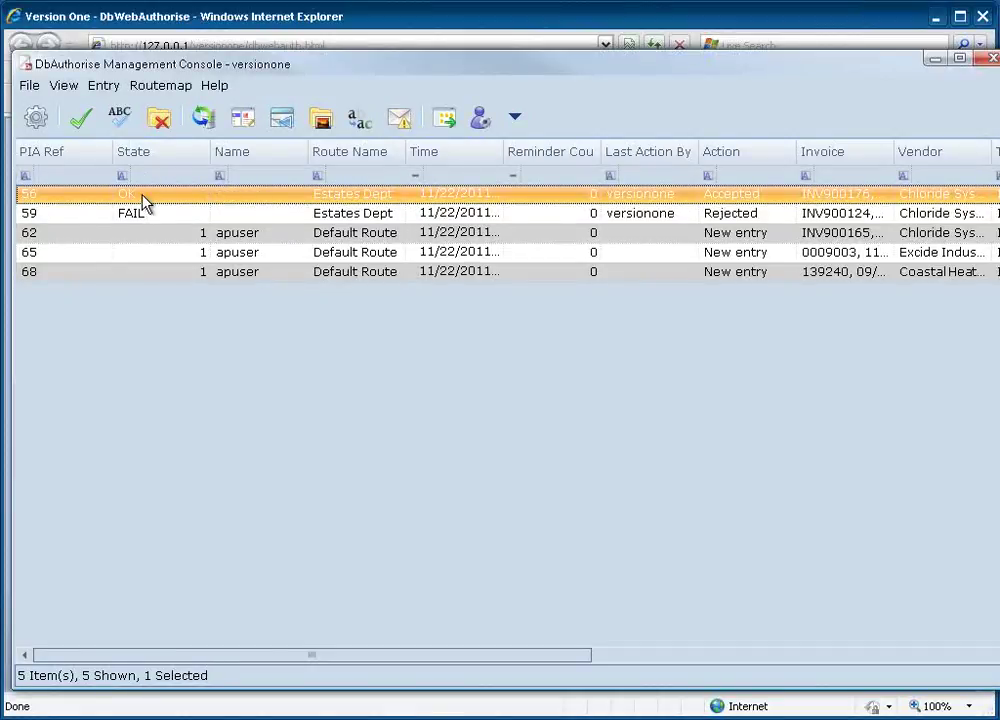
{"action": "key", "text": "Return"}
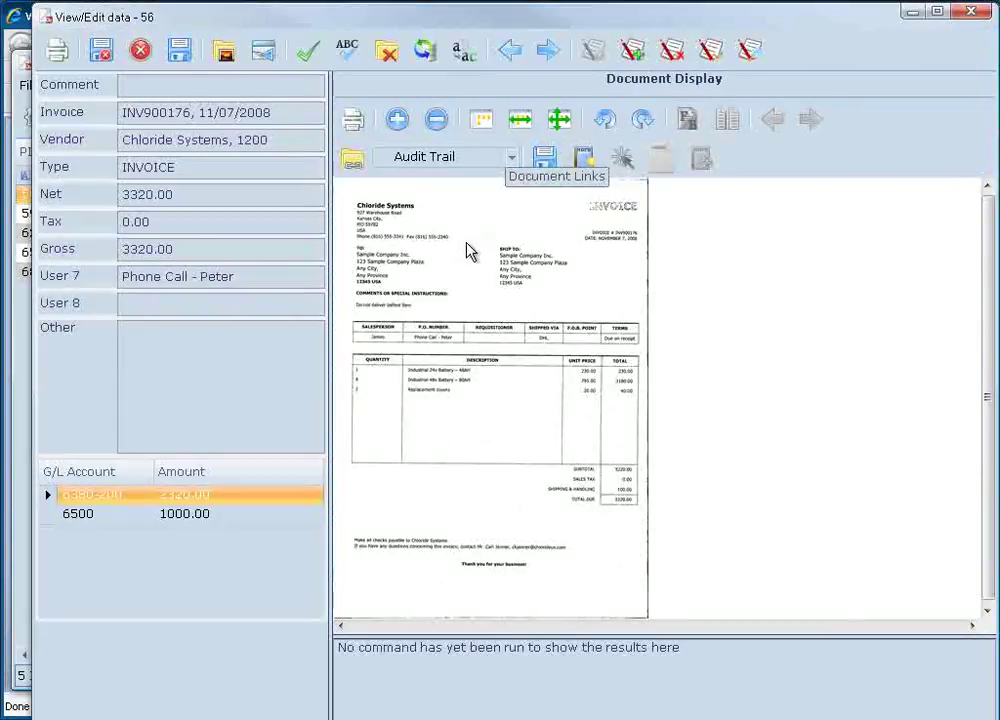
Zoom into INV900176's image, view its Audit Trail and G/L coding page, then close it.
{"action": "left_click_drag", "start_coordinate": [407, 215], "coordinate": [707, 373]}
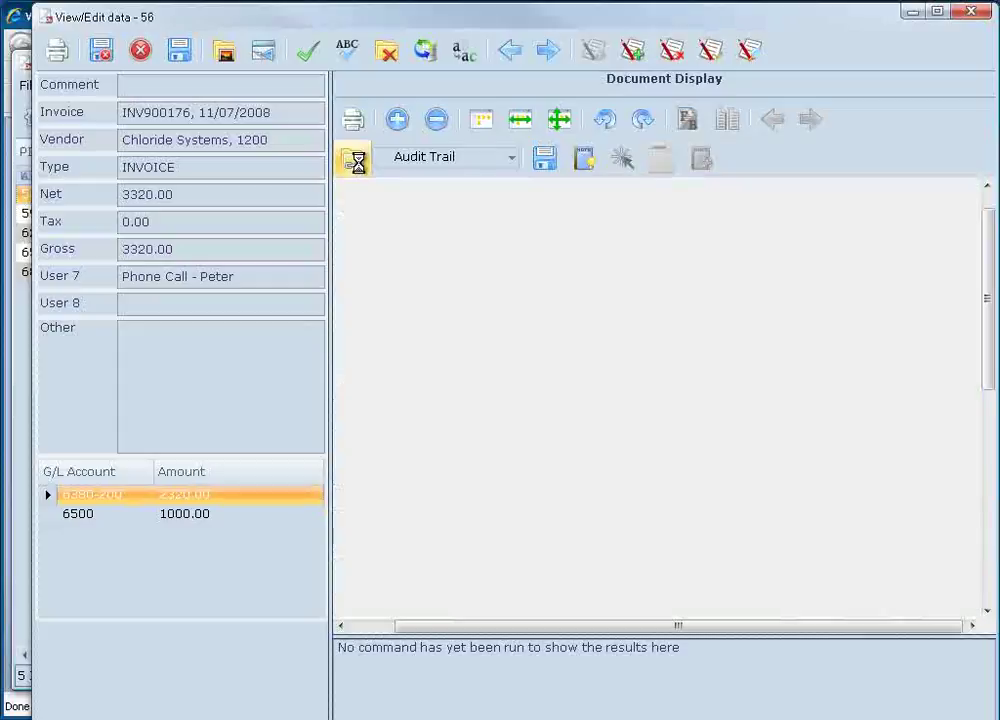
{"action": "left_click", "coordinate": [356, 164]}
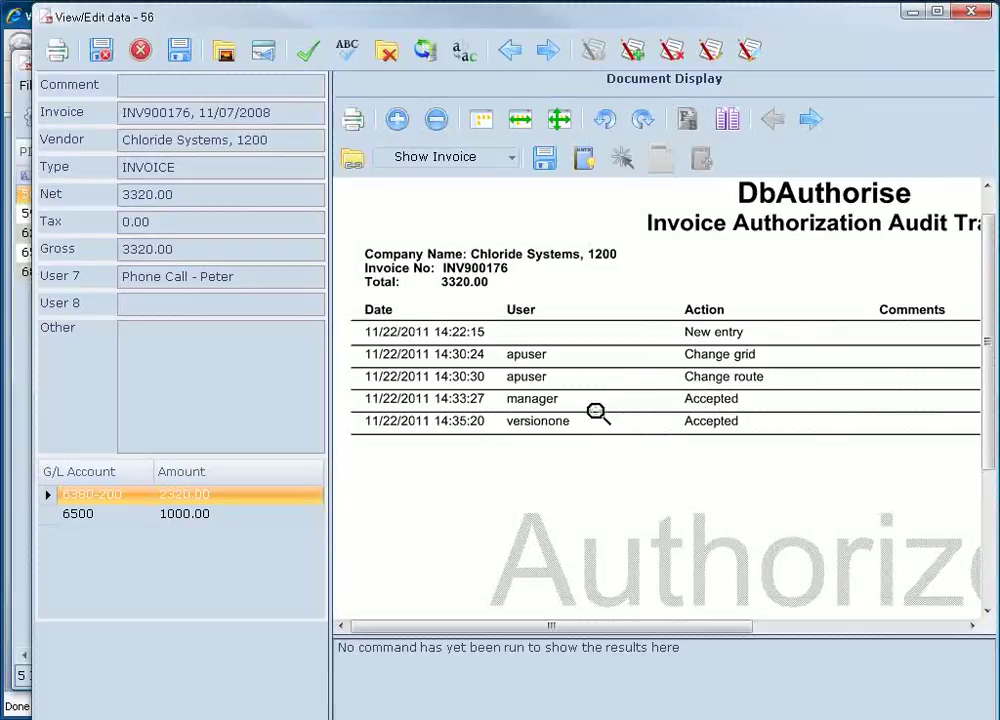
{"action": "left_click", "coordinate": [810, 121]}
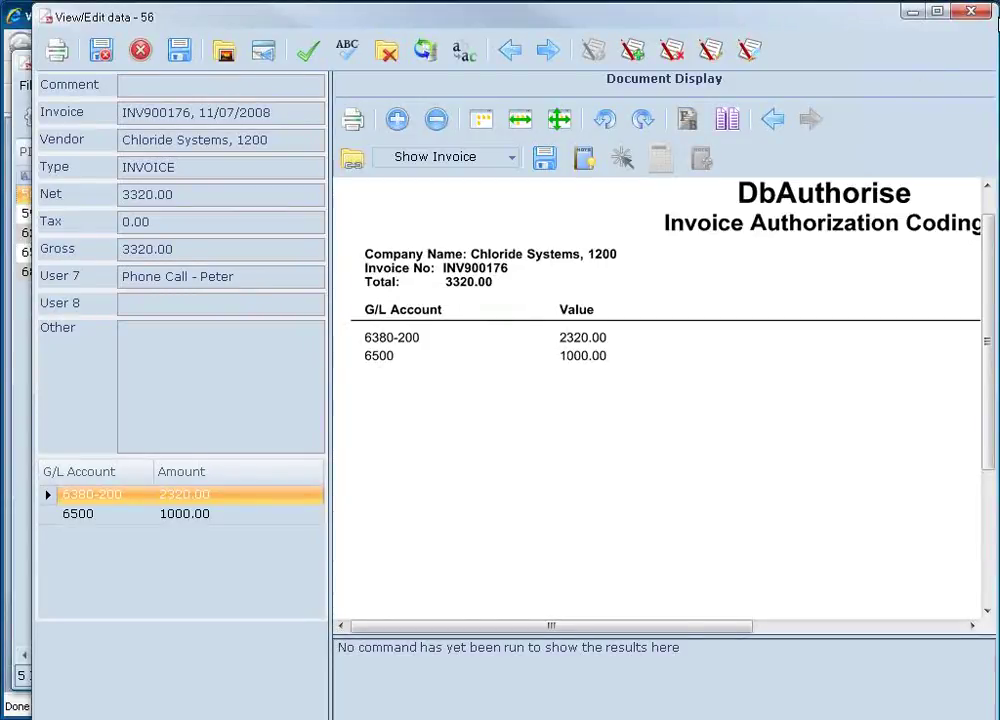
{"action": "left_click", "coordinate": [973, 13]}
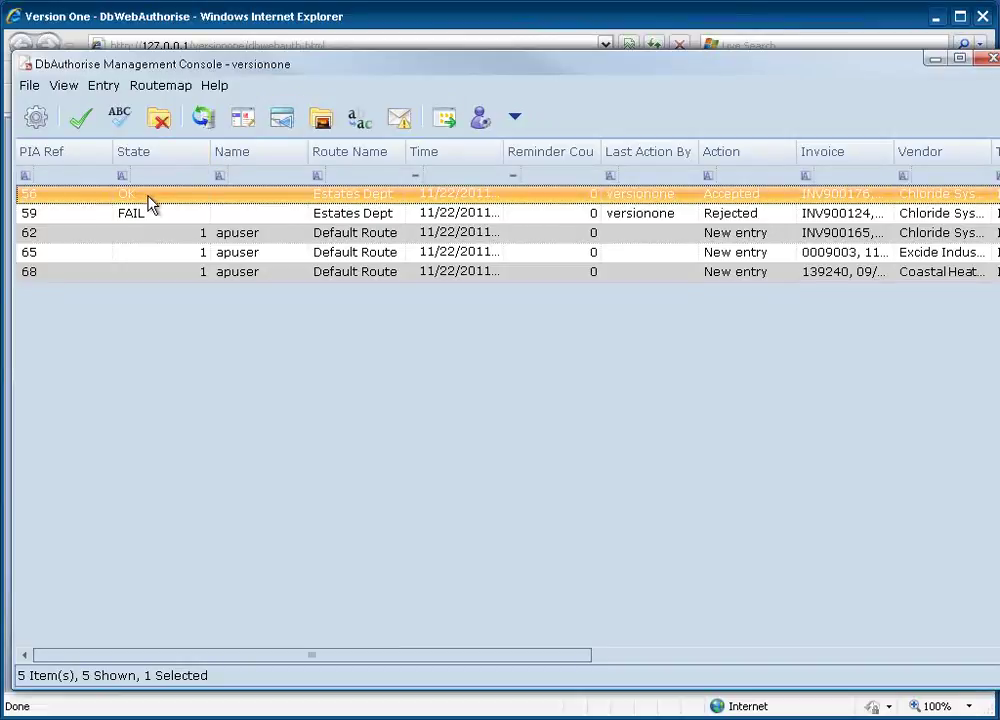
Close the DbAuthorise management console, its web page and the mail program.
{"action": "left_click", "coordinate": [992, 59]}
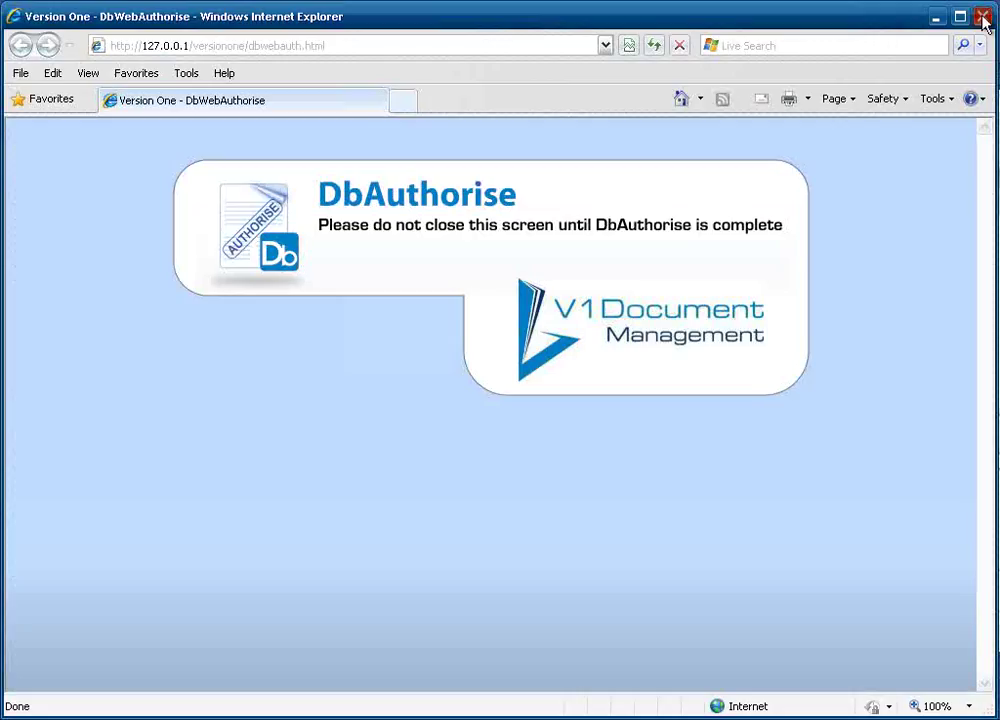
{"action": "left_click", "coordinate": [985, 18]}
{"action": "left_click", "coordinate": [989, 81]}
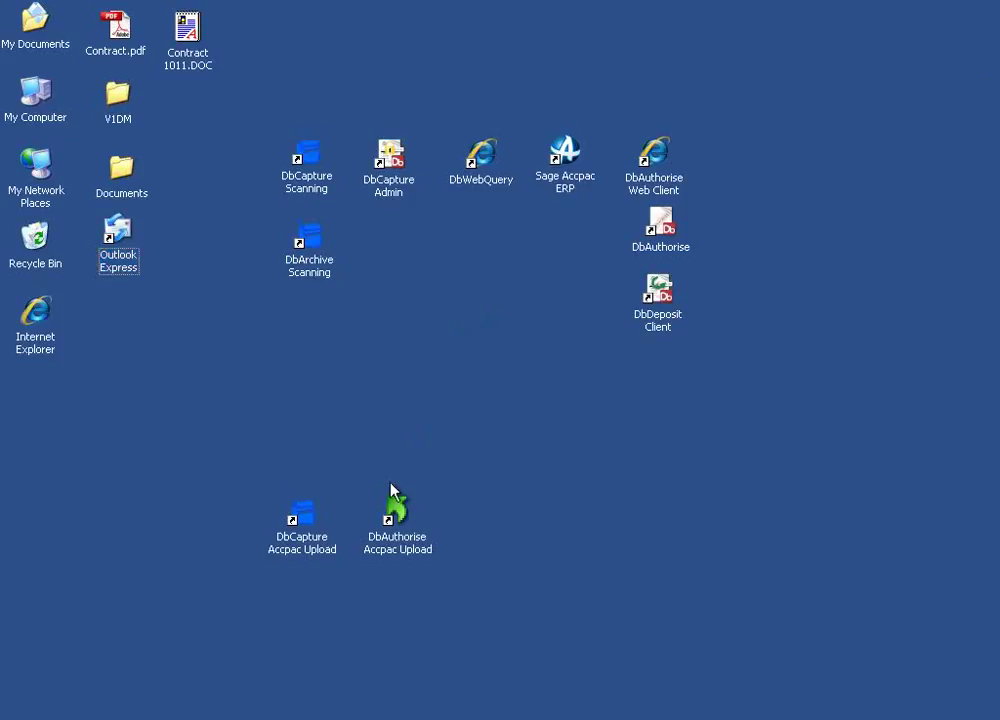
Run the DbAuthorise Accpac Upload shortcut for the authorised invoices, then start Sage Accpac ERP.
{"action": "left_click", "coordinate": [398, 542]}
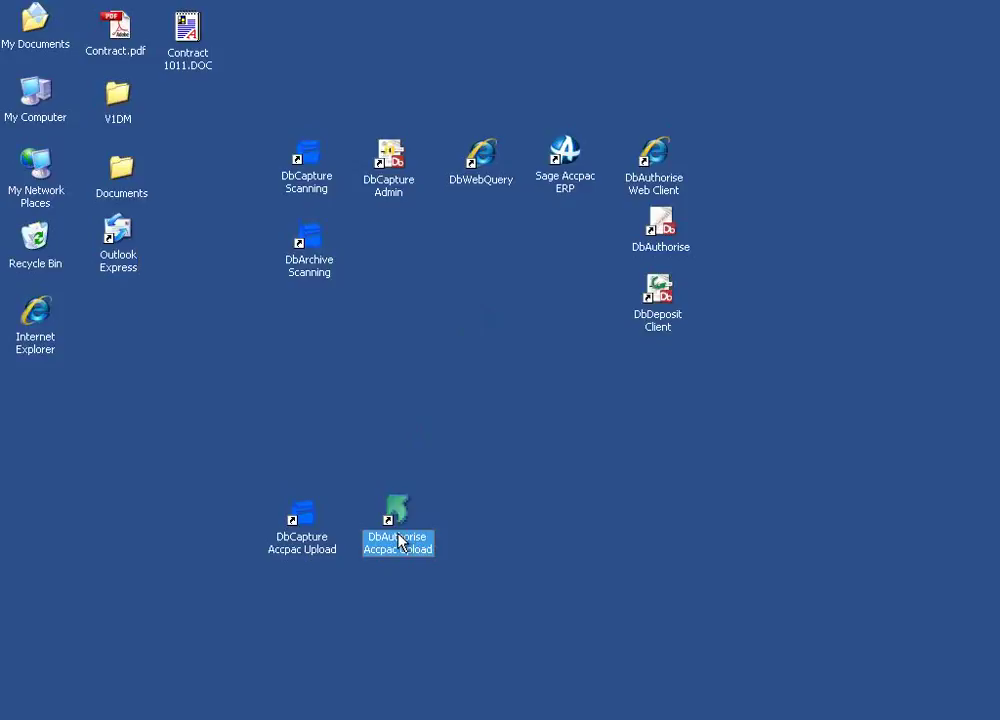
{"action": "double_click", "coordinate": [398, 542]}
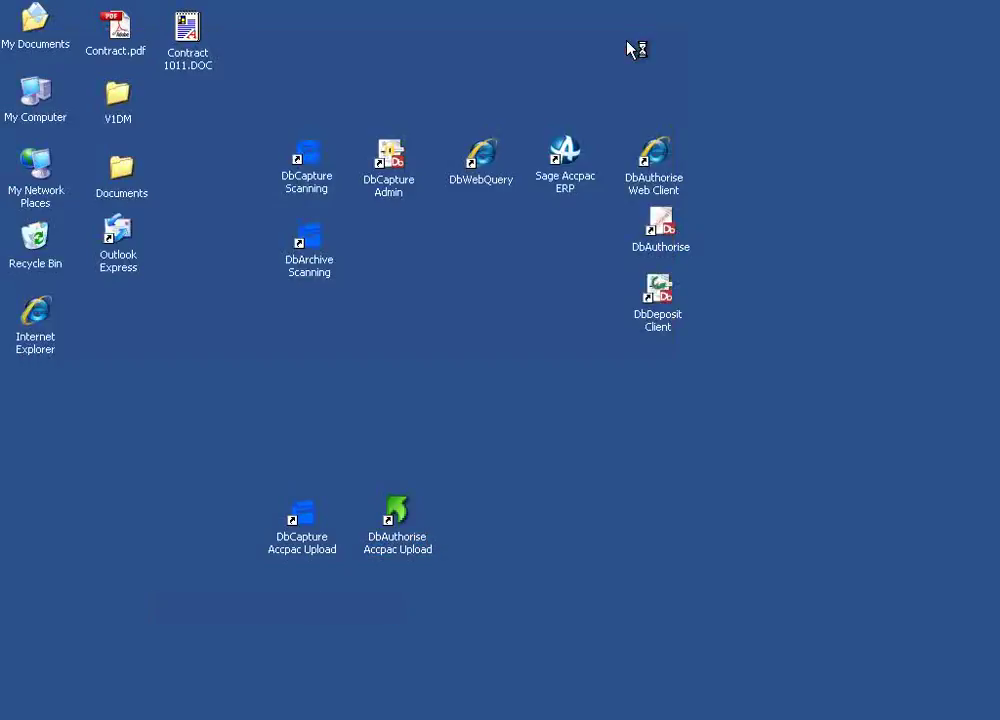
{"action": "double_click", "coordinate": [566, 165]}
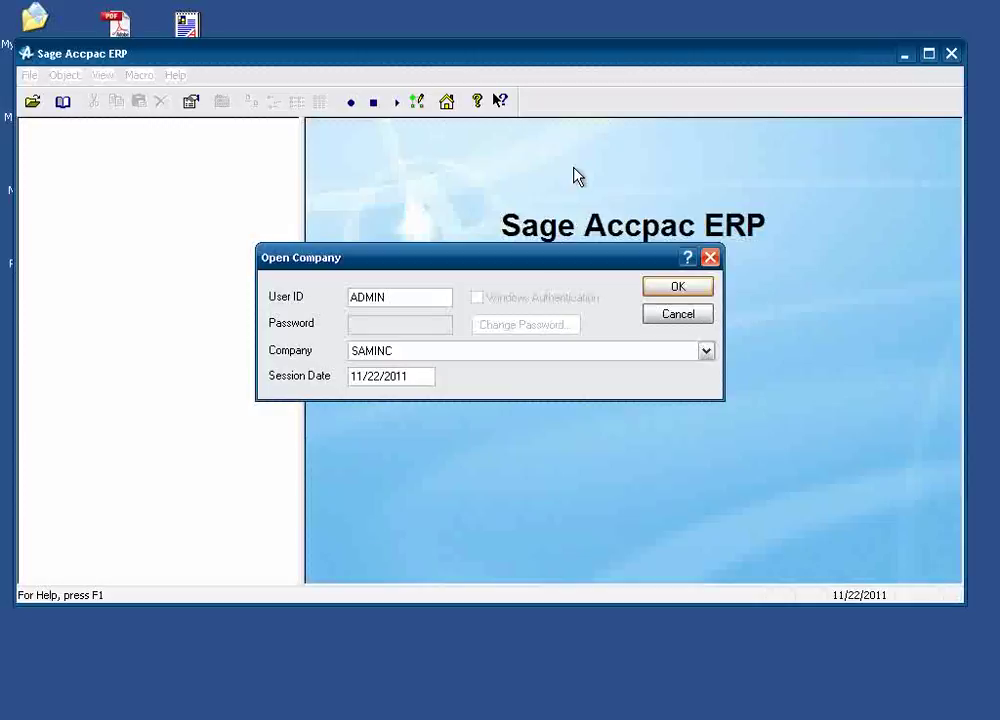
Sign into Sample Company Inc. and open V1 Invoice Entry on the uploaded batch 94.
{"action": "left_click", "coordinate": [678, 288]}
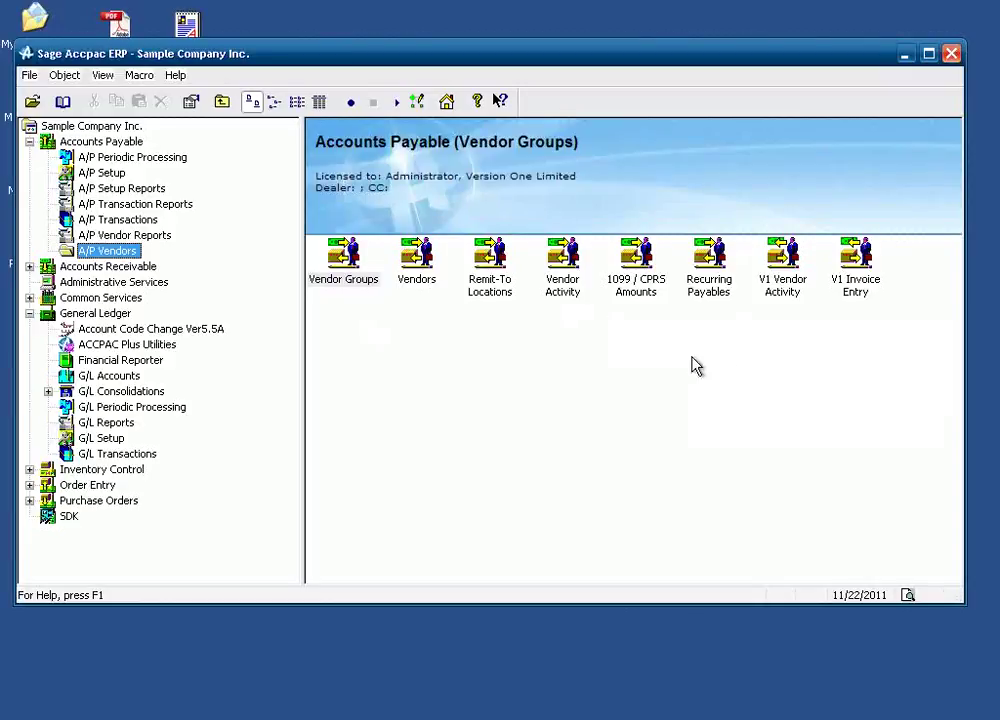
{"action": "left_click", "coordinate": [737, 380]}
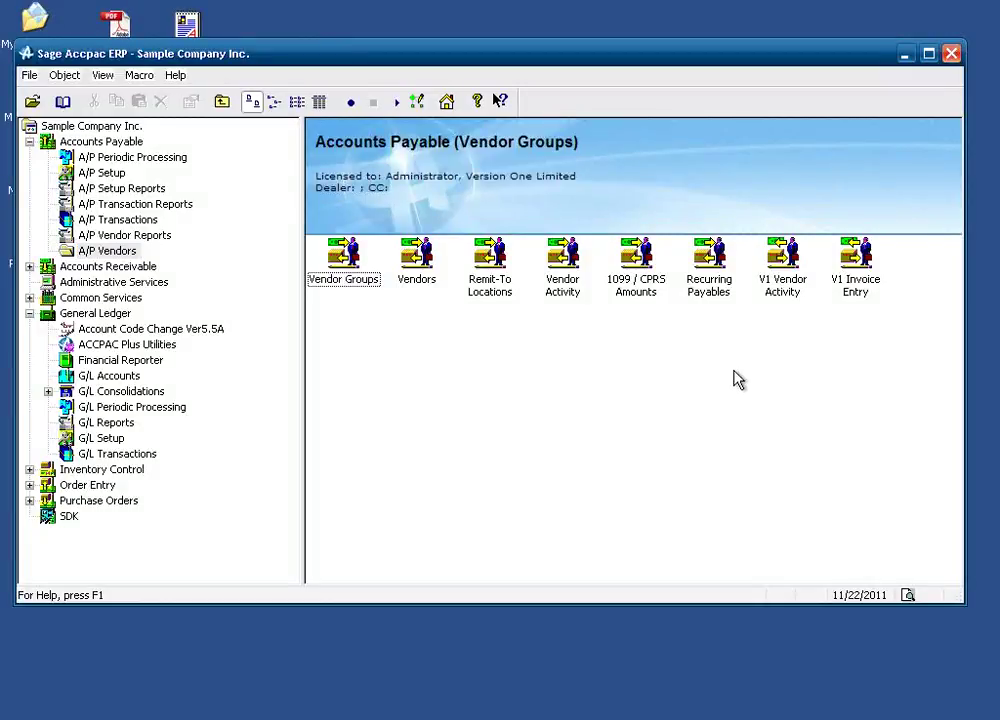
{"action": "left_click", "coordinate": [855, 292]}
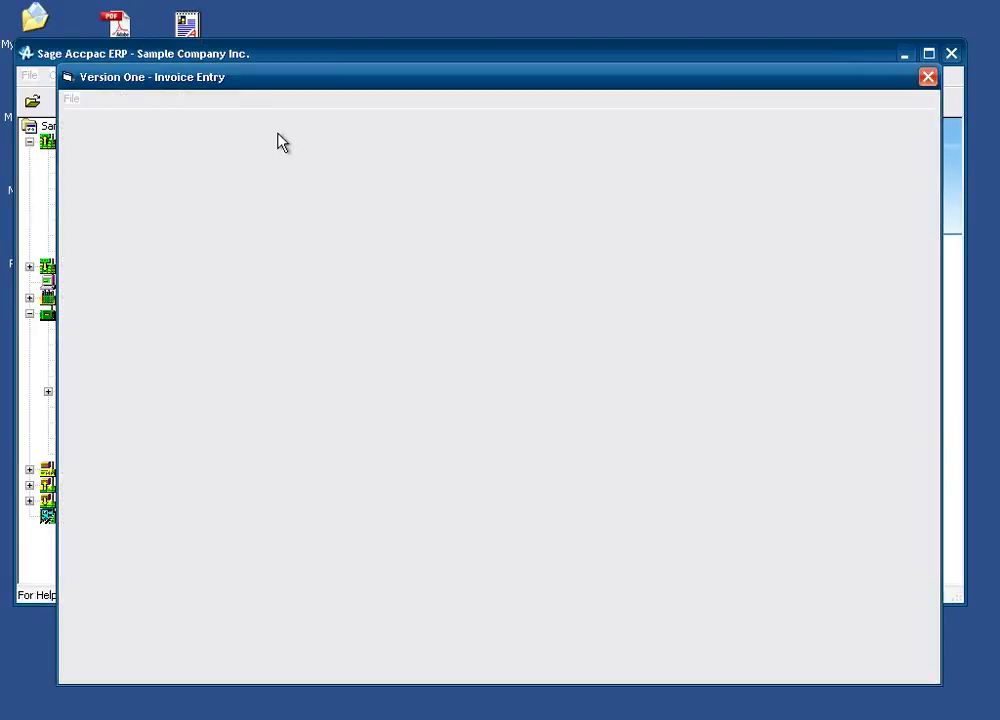
{"action": "left_click", "coordinate": [284, 129]}
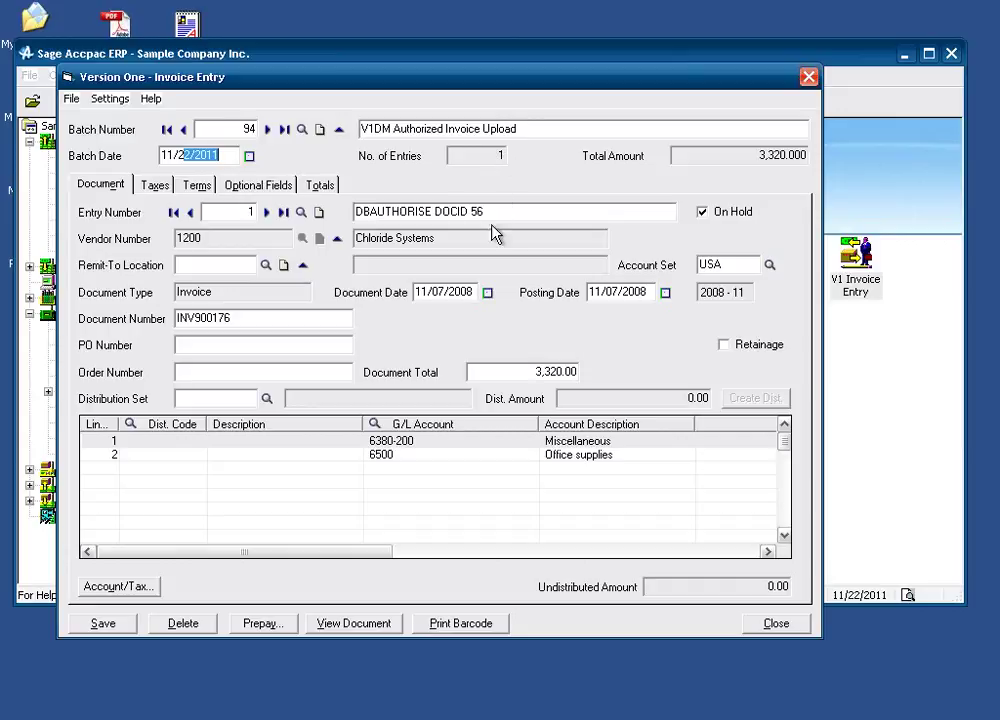
Review entry DOCID 56 for invoice INV900176 and its distribution lines, ending on 6500 Office supplies.
{"action": "left_click_drag", "start_coordinate": [486, 212], "coordinate": [398, 212]}
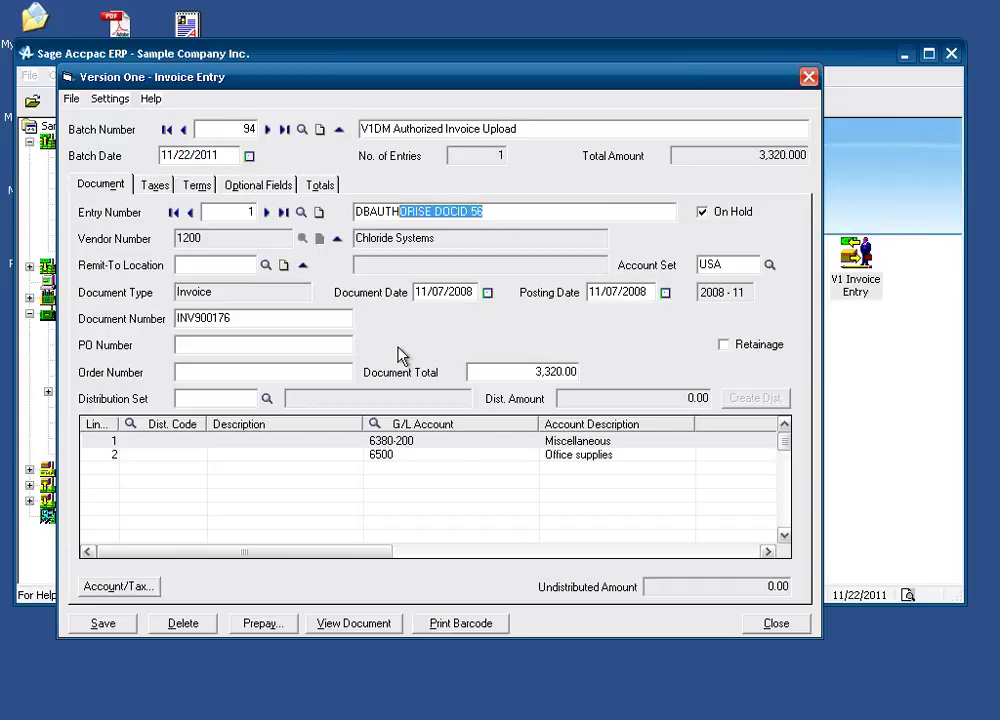
{"action": "left_click", "coordinate": [420, 443]}
{"action": "key", "text": "Down"}
{"action": "key", "text": "Up"}
{"action": "key", "text": "Right"}
{"action": "left_click", "coordinate": [466, 456]}
{"action": "key", "text": "Up"}
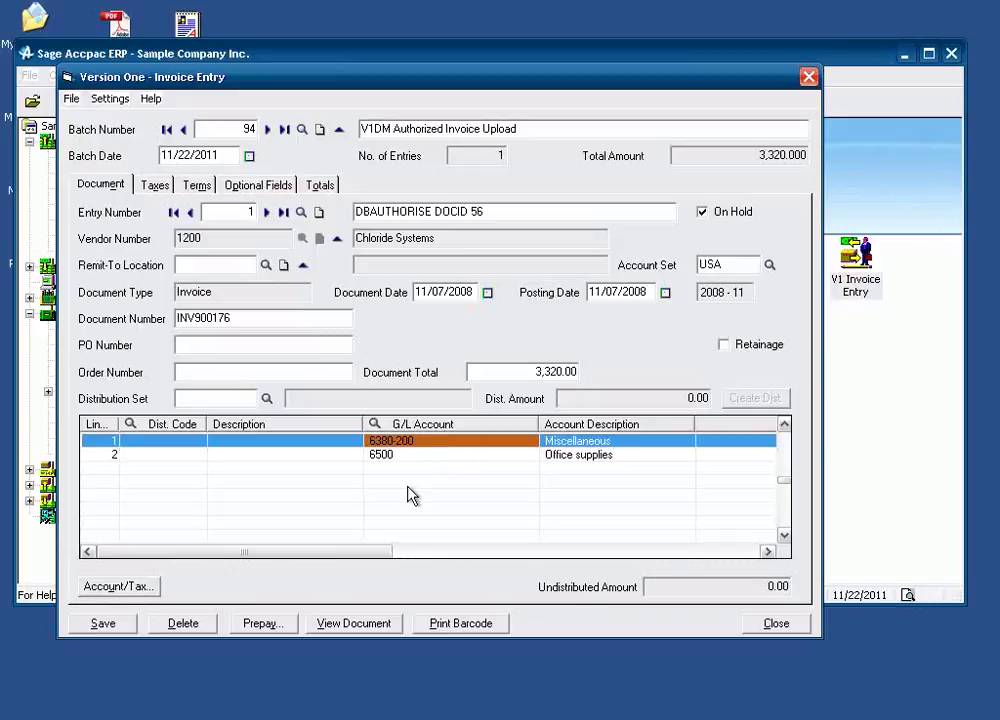
{"action": "left_click", "coordinate": [419, 455]}
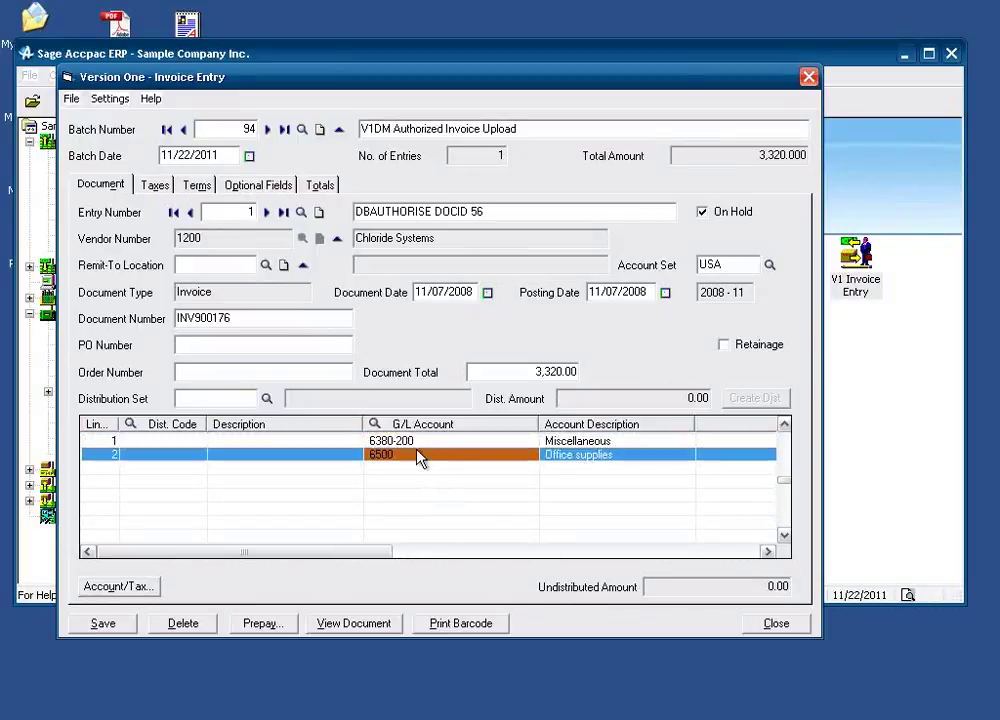
{"action": "left_click", "coordinate": [362, 632]}
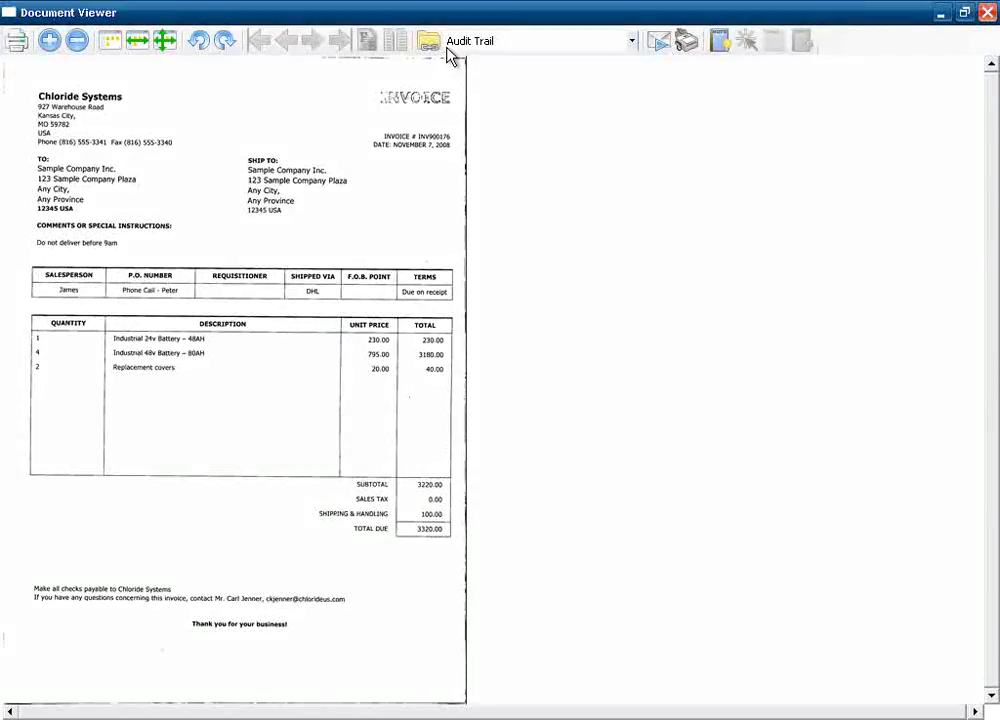
{"action": "left_click", "coordinate": [507, 43]}
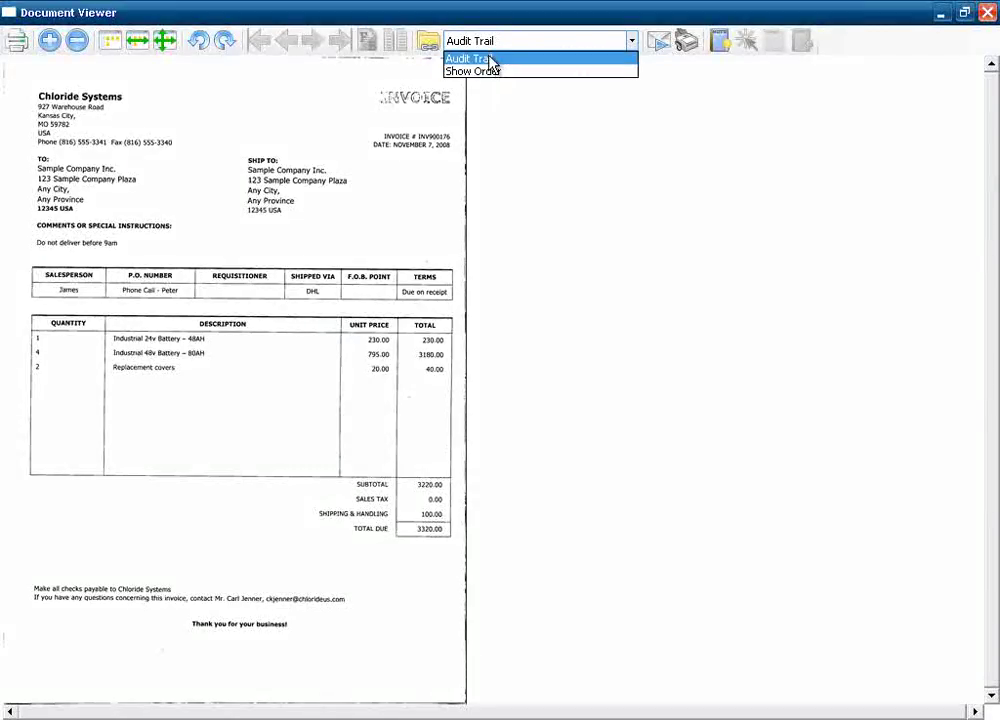
{"action": "left_click", "coordinate": [490, 160]}
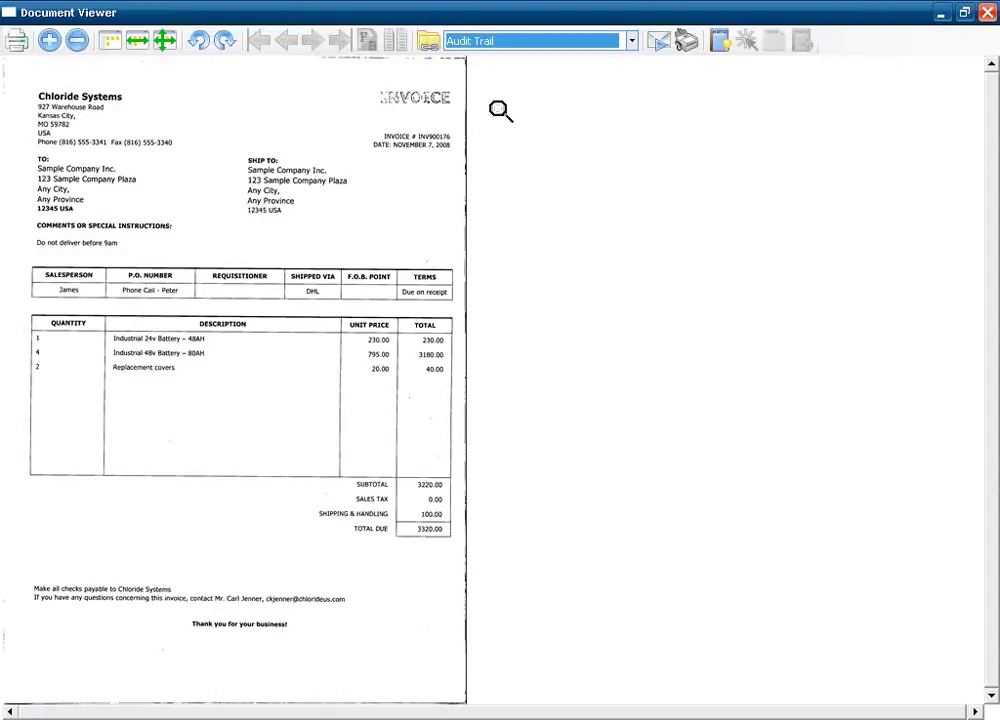
{"action": "left_click", "coordinate": [432, 45]}
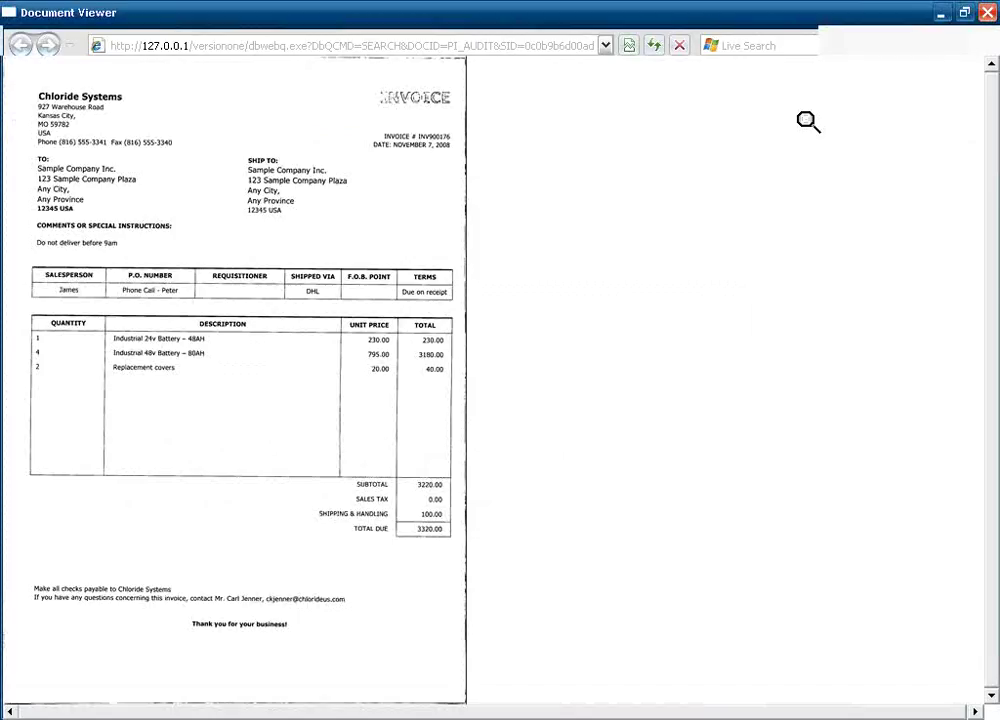
{"action": "left_click", "coordinate": [987, 12]}
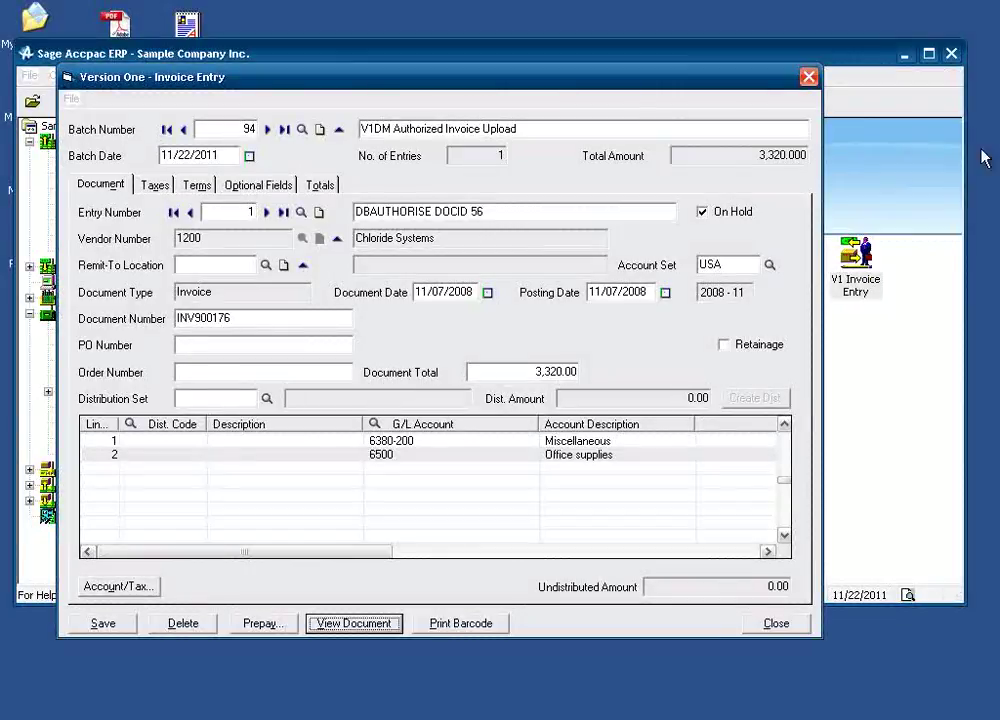
Close Invoice Entry and open V1 Vendor Activity for vendor 1200, Chloride Systems.
{"action": "left_click", "coordinate": [808, 78]}
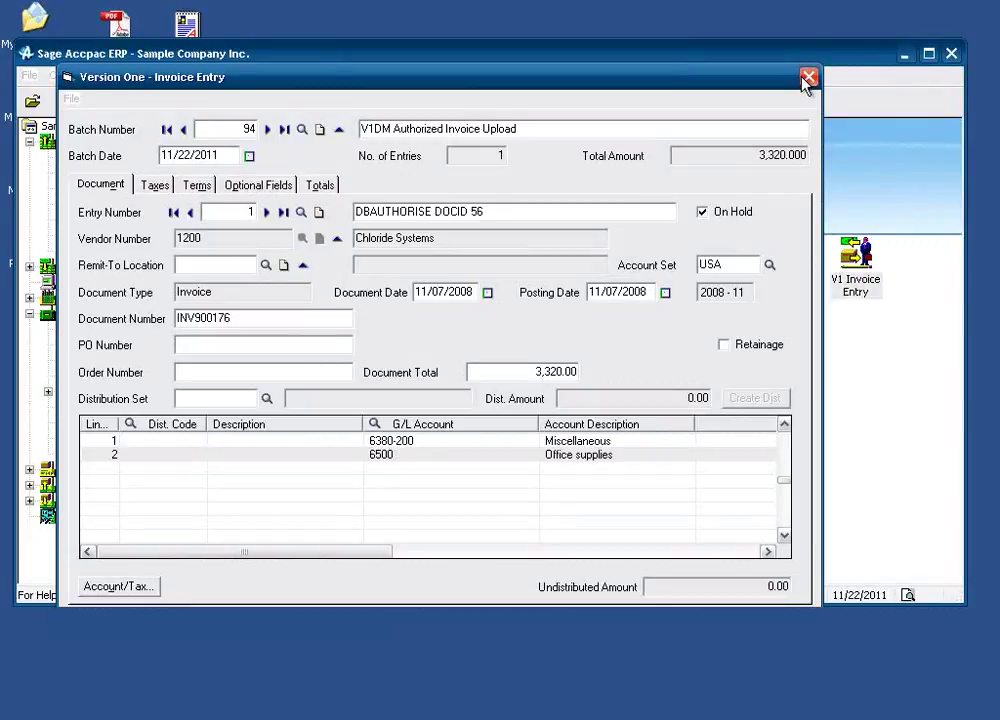
{"action": "left_click", "coordinate": [789, 282]}
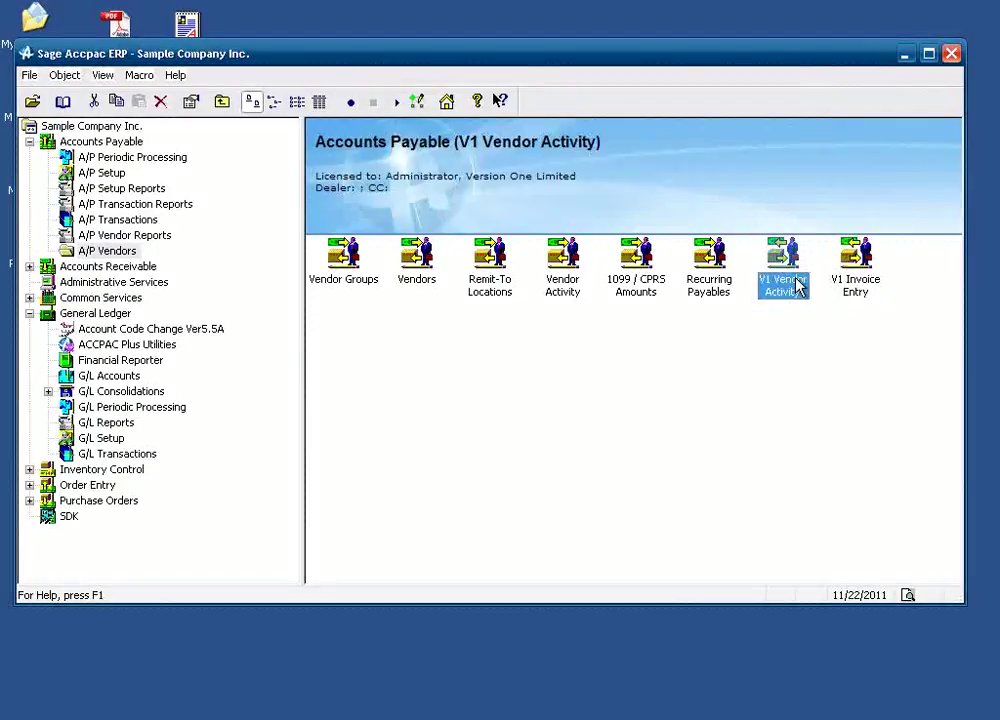
{"action": "double_click", "coordinate": [797, 285]}
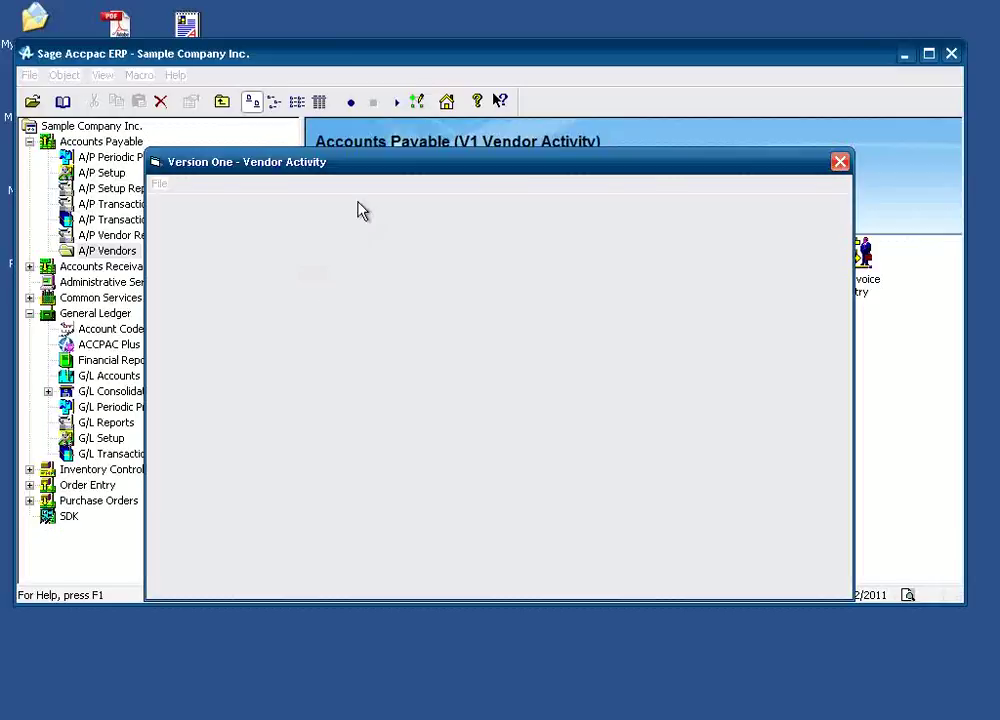
{"action": "left_click", "coordinate": [366, 218]}
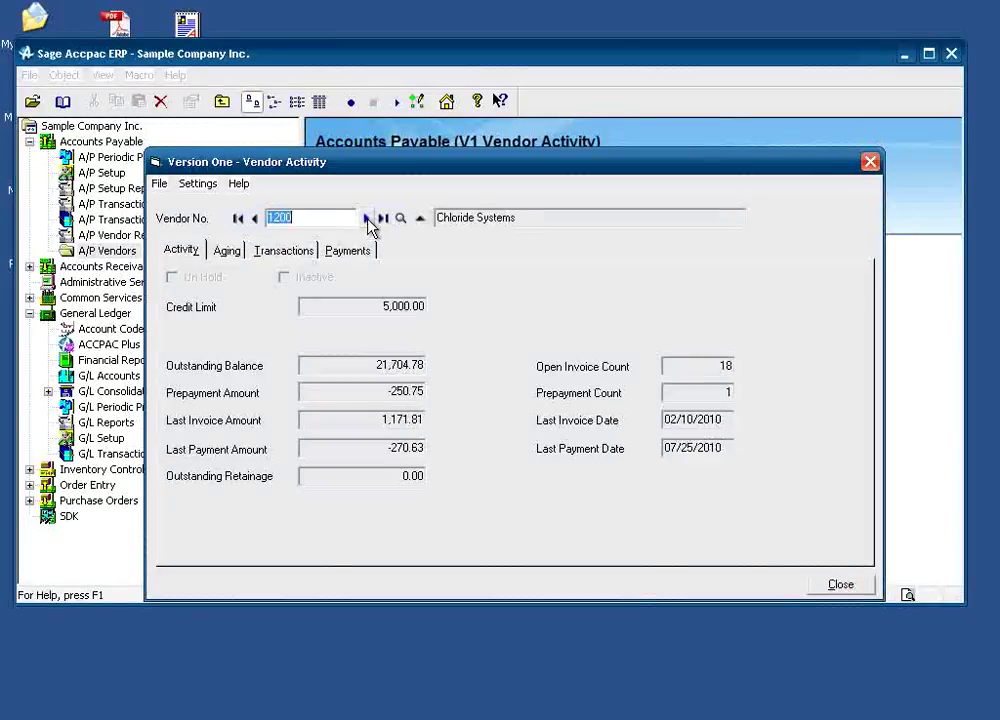
List the vendor's transactions and view the document linked to transaction 100-01.
{"action": "left_click", "coordinate": [286, 252]}
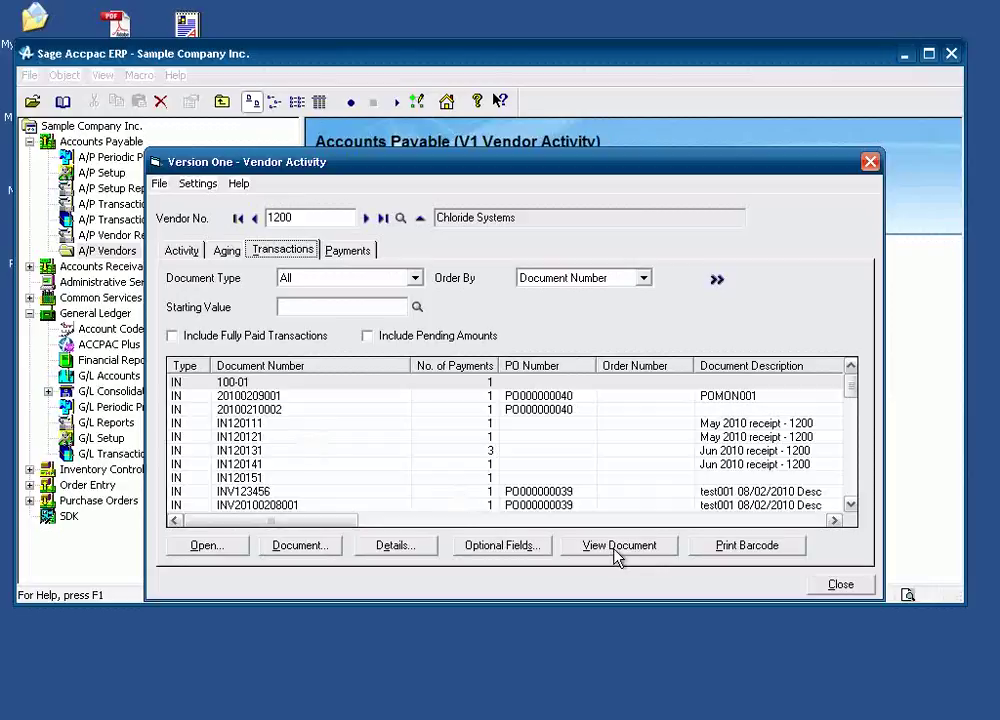
{"action": "left_click", "coordinate": [400, 450]}
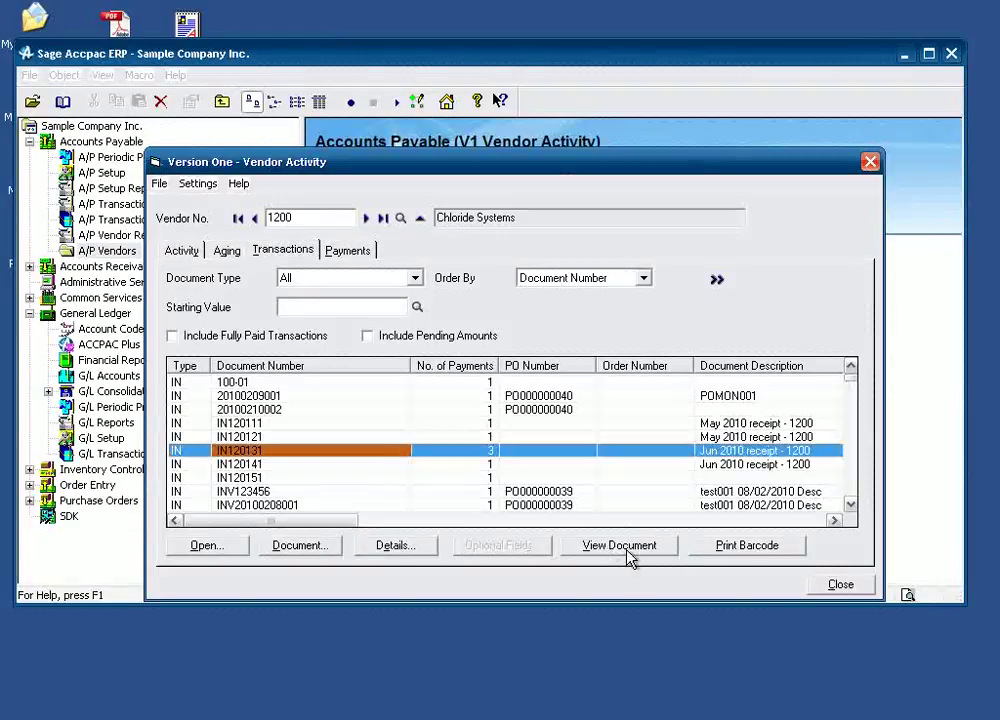
{"action": "left_click", "coordinate": [283, 385]}
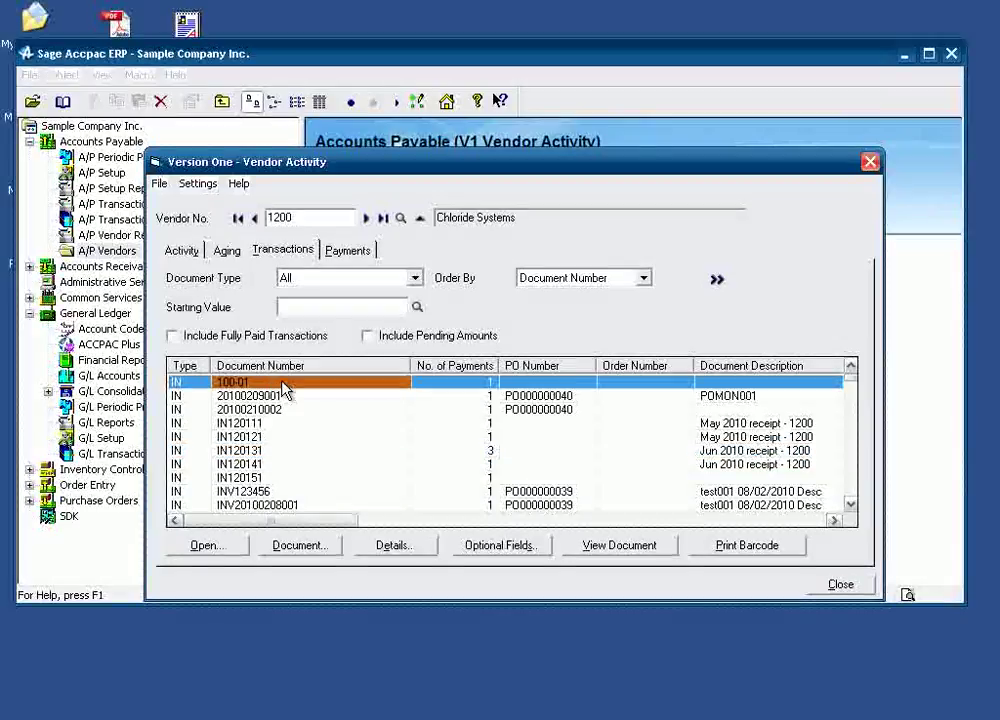
{"action": "left_click", "coordinate": [598, 548]}
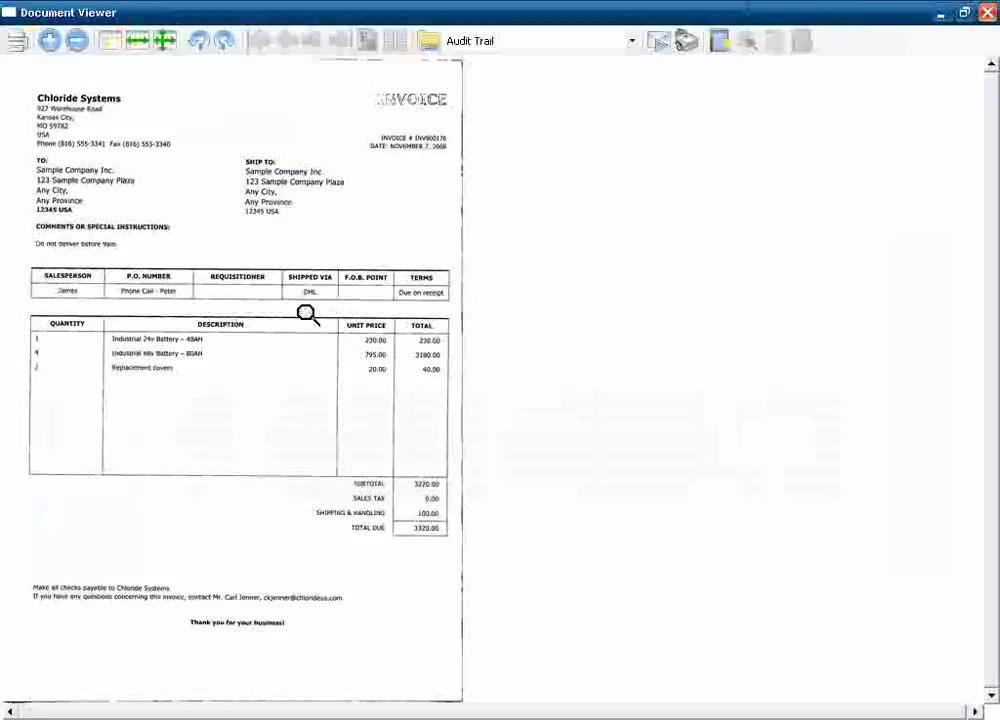
Zoom into the invoice's top section, then start an e-mail of the image and discard it unsent.
{"action": "left_click_drag", "start_coordinate": [16, 94], "coordinate": [442, 562]}
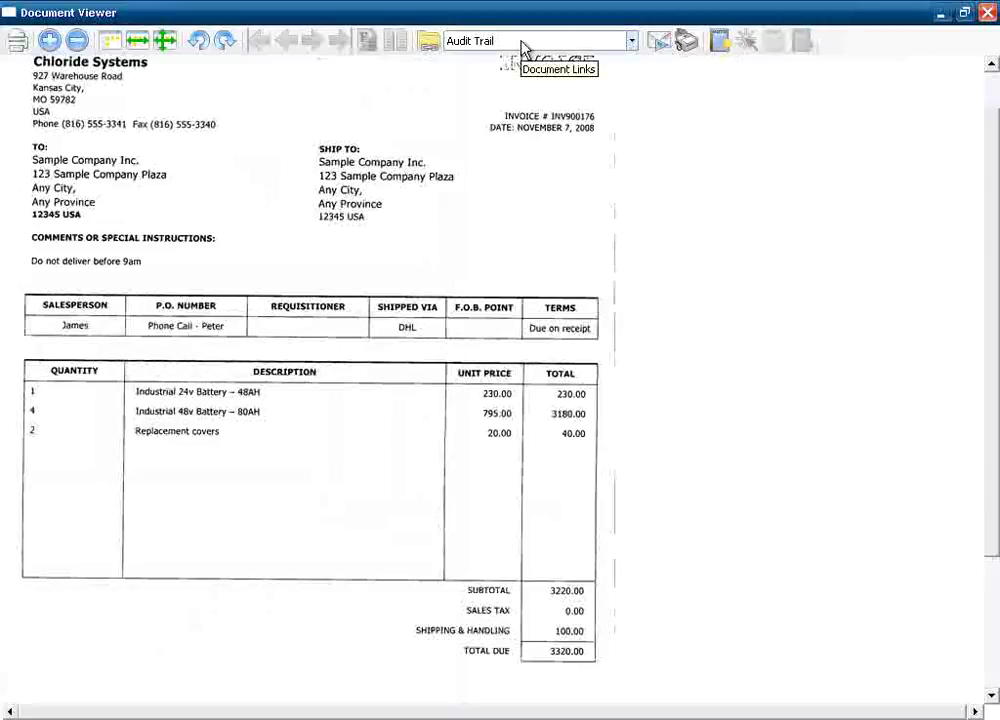
{"action": "left_click", "coordinate": [660, 42]}
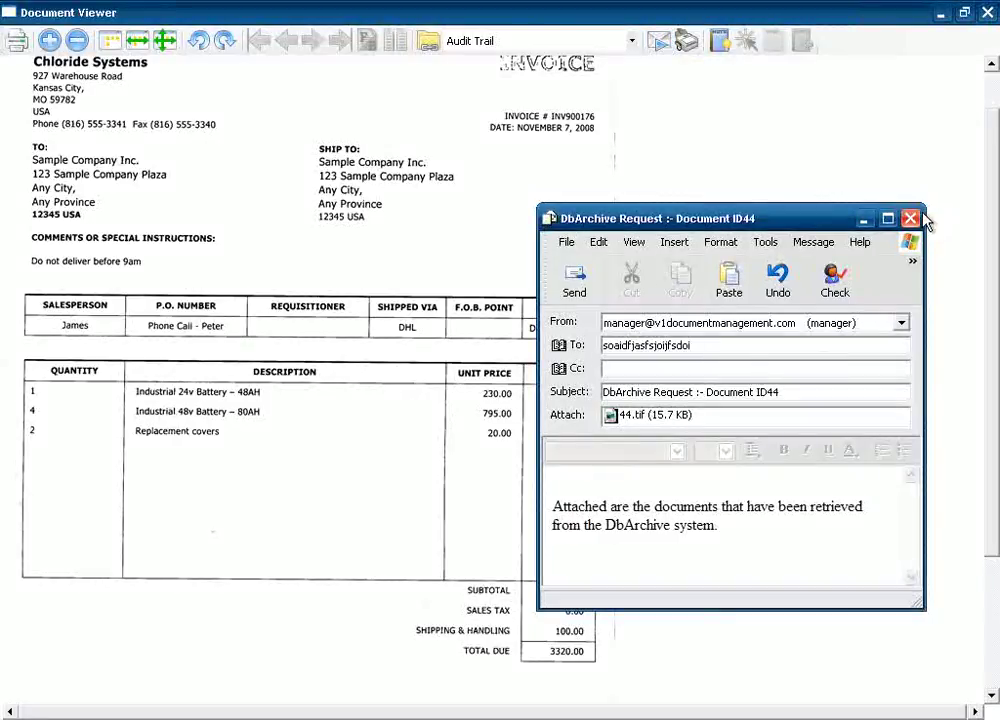
{"action": "left_click", "coordinate": [918, 219]}
{"action": "key", "text": "n"}
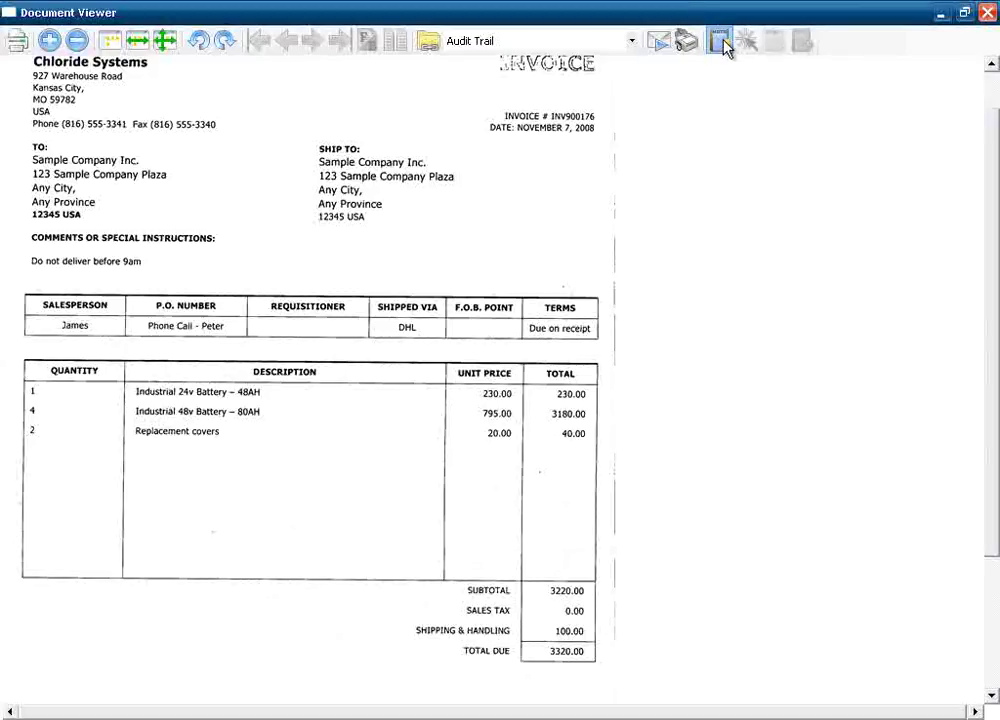
Add a yellow note with text 'lalkdmfadlkmasdlk' to INV900176, move it right, and close the viewer.
{"action": "left_click", "coordinate": [800, 40]}
{"action": "mouse_move", "coordinate": [200, 180]}
{"action": "left_mouse_down"}
{"action": "mouse_move", "coordinate": [375, 357]}
{"action": "mouse_move", "coordinate": [415, 423]}
{"action": "left_mouse_up"}
{"action": "type", "text": "lalkdmfadlkmasdlk"}
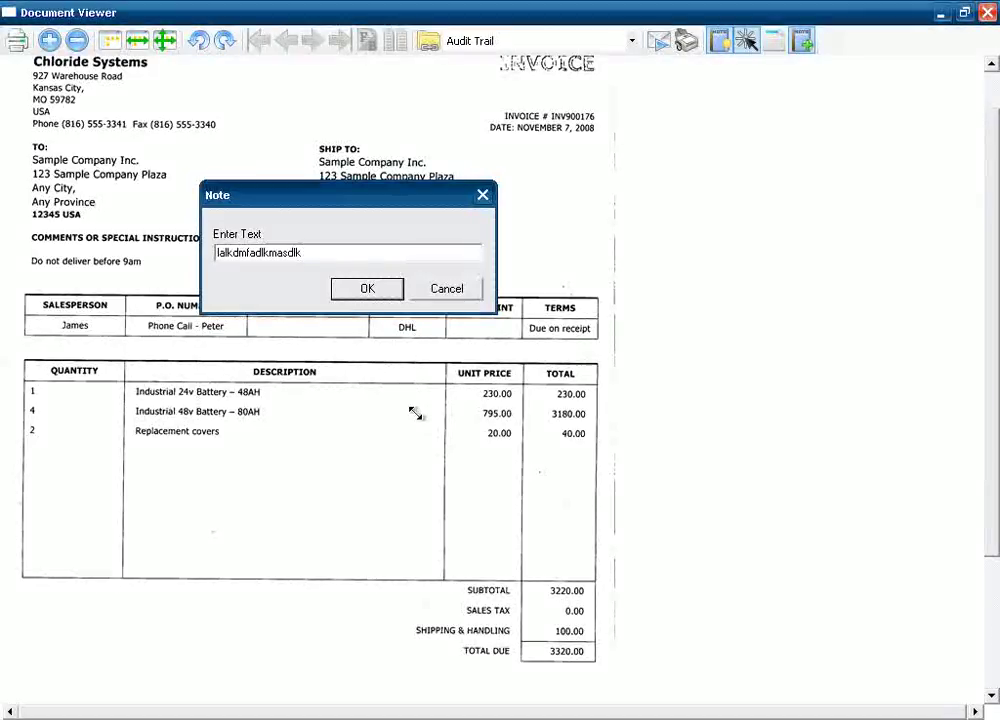
{"action": "key", "text": "Return"}
{"action": "left_click_drag", "start_coordinate": [366, 238], "coordinate": [460, 236]}
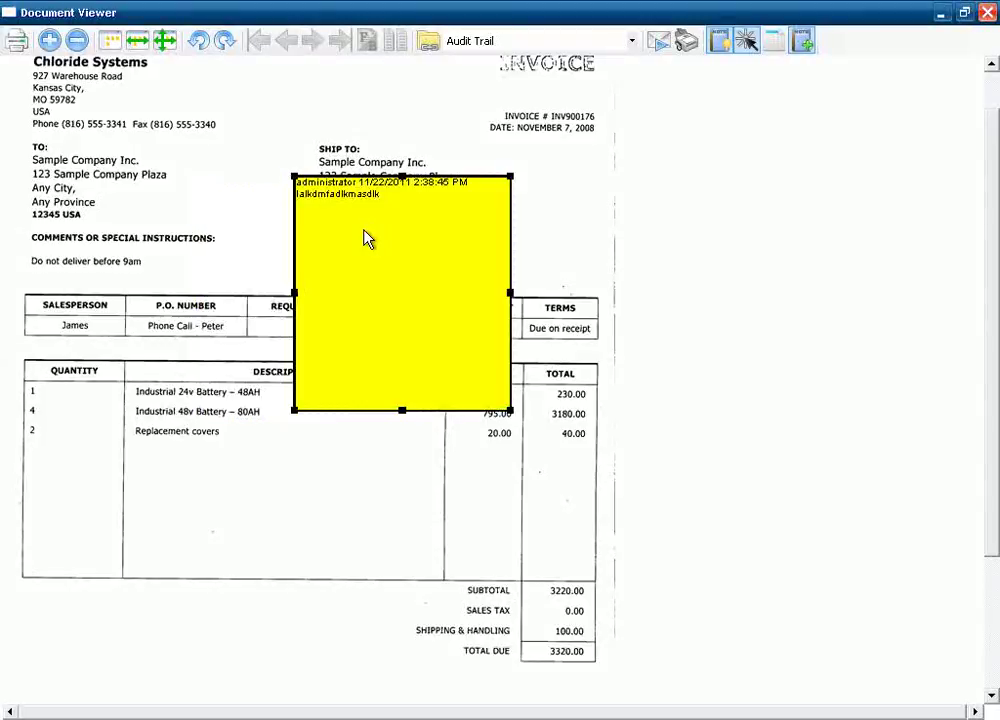
{"action": "left_click", "coordinate": [988, 14]}
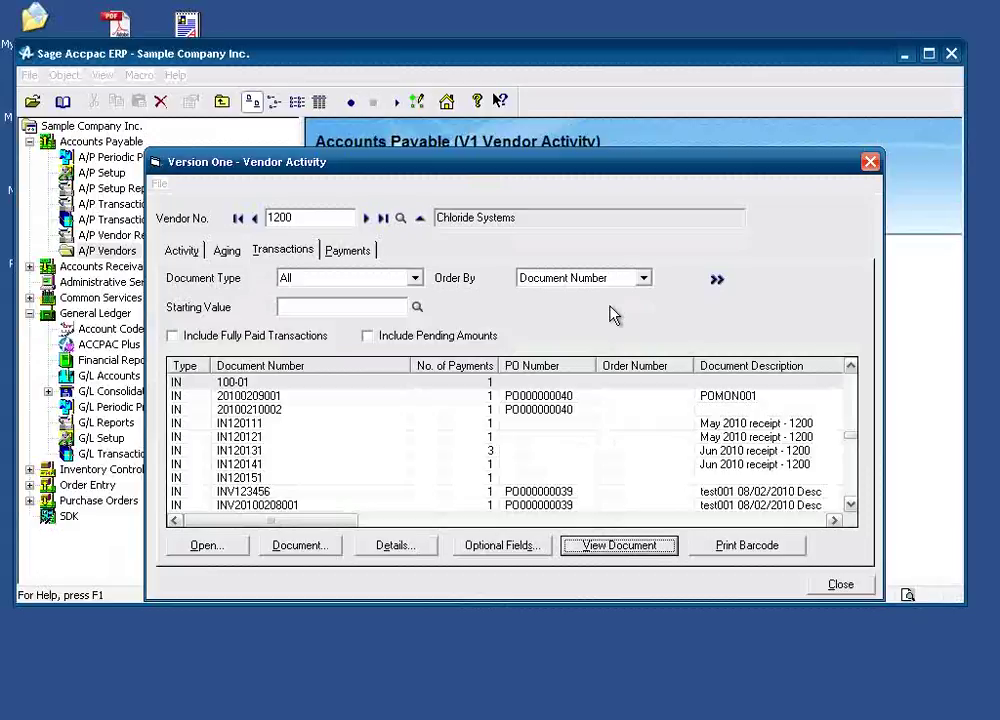
Close the Vendor Activity window and exit Sage Accpac with Alt+F4, confirming Yes.
{"action": "left_click", "coordinate": [286, 384]}
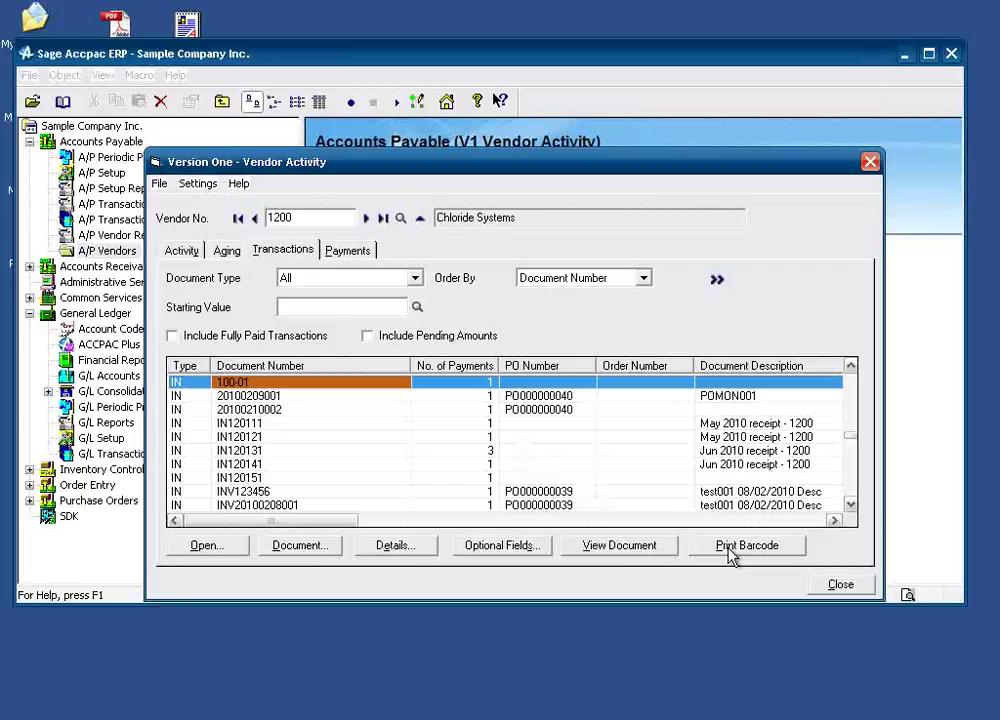
{"action": "left_click", "coordinate": [843, 588]}
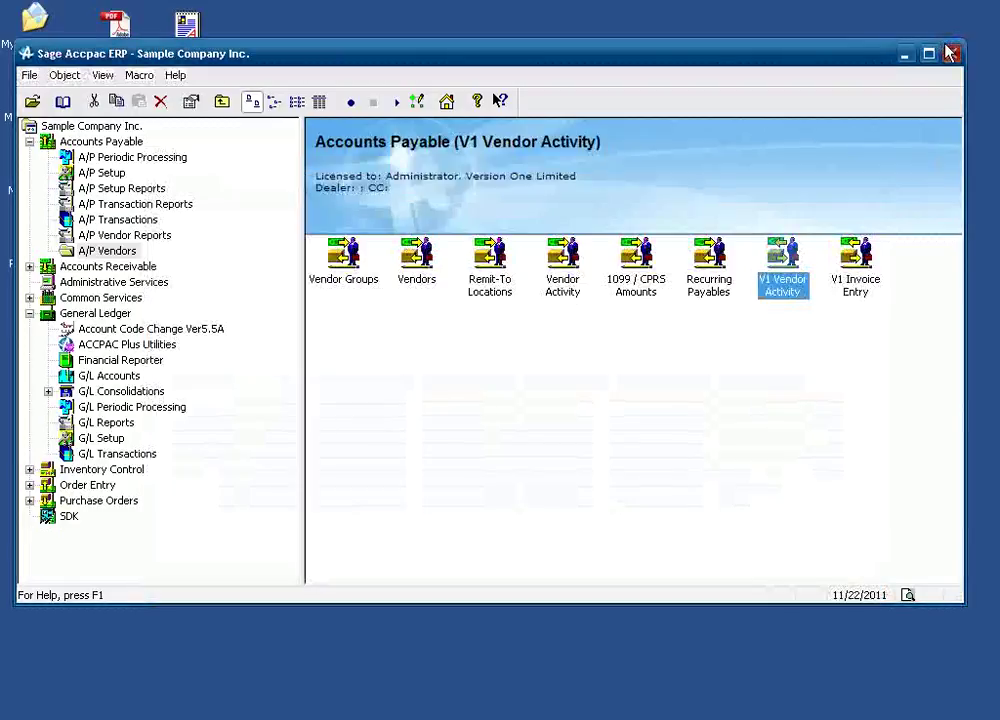
{"action": "key", "text": "alt+F4"}
{"action": "left_click", "coordinate": [450, 361]}
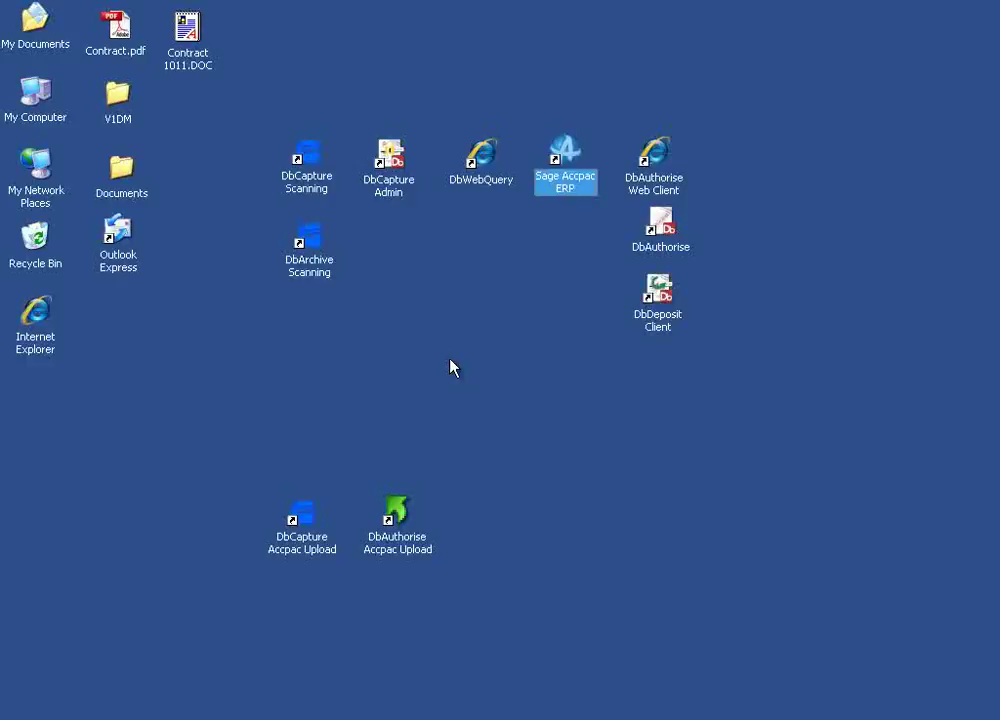
Launch DbWebQuery and log in with the AP user's saved autocomplete credentials.
{"action": "double_click", "coordinate": [477, 158]}
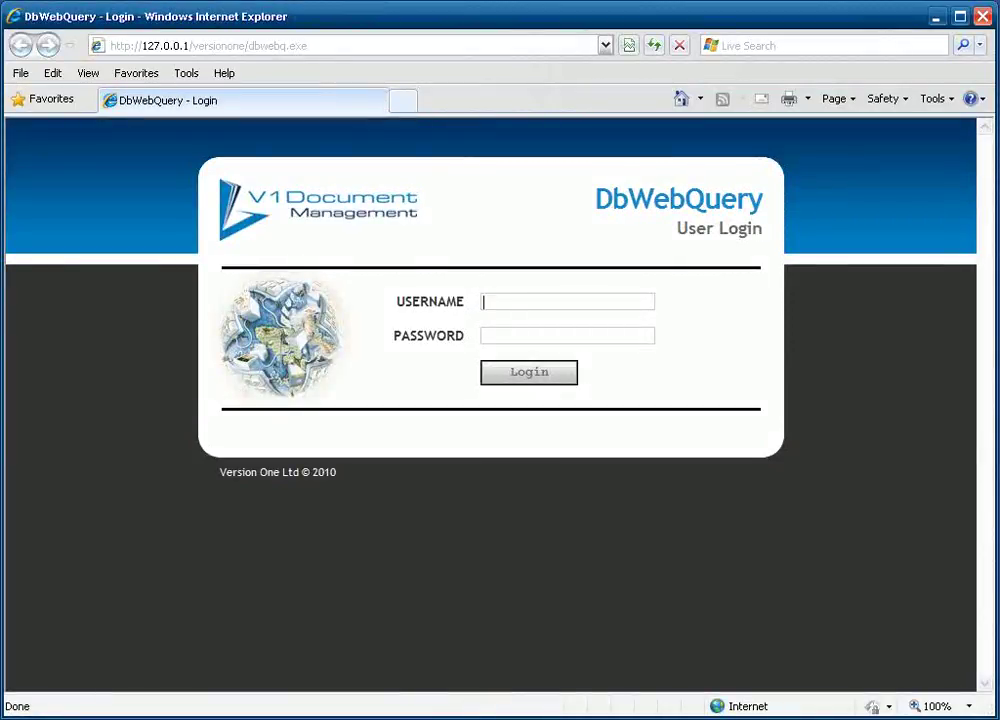
{"action": "type", "text": "apuser"}
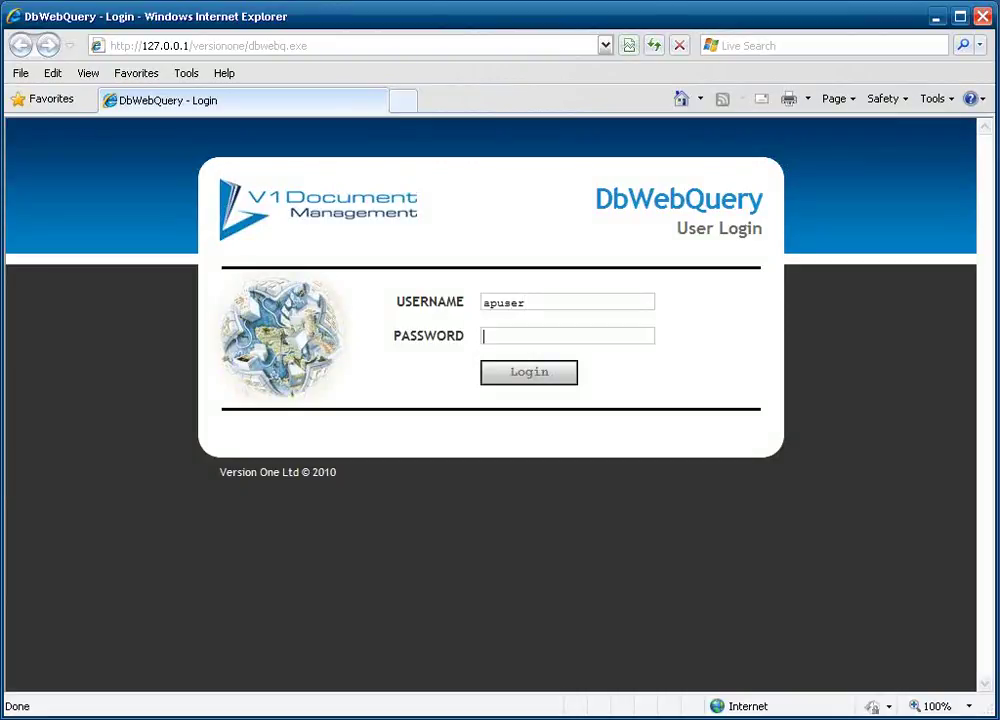
{"action": "key", "text": "Tab"}
{"action": "double_click", "coordinate": [503, 302]}
{"action": "type", "text": "ad"}
{"action": "key", "text": "BackSpace"}
{"action": "key", "text": "BackSpace"}
{"action": "type", "text": "ad"}
{"action": "key", "text": "Down"}
{"action": "key", "text": "Return"}
{"action": "key", "text": "Return"}
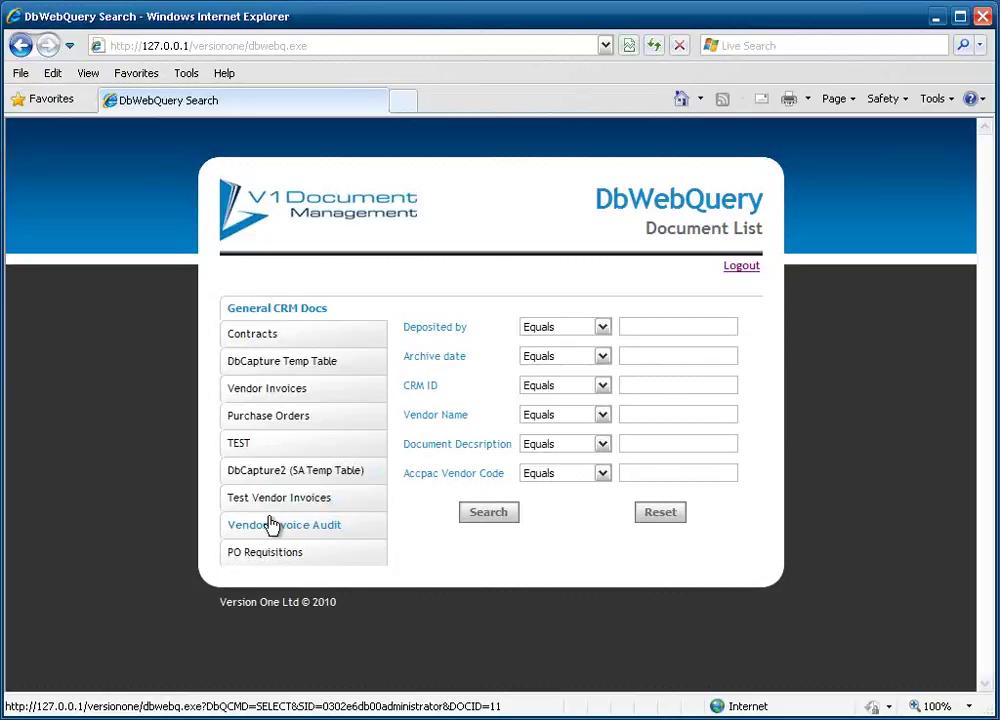
Search Vendor Invoices with Vendor Name Begins 'chlor' and Total Value Gtr 500, returning 4 invoices.
{"action": "left_click", "coordinate": [279, 418]}
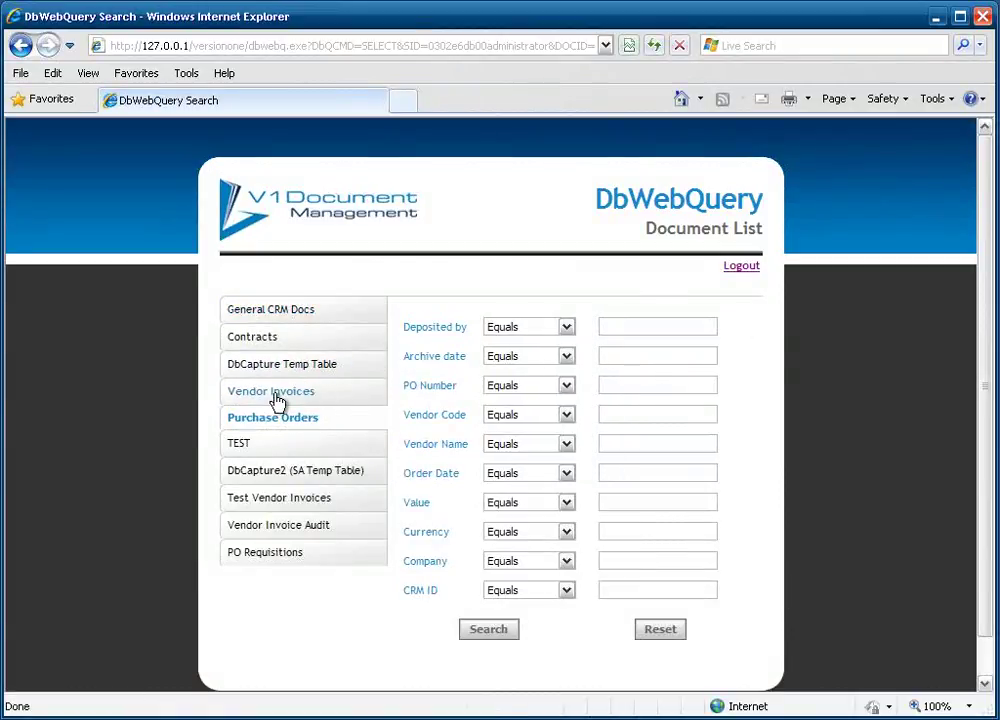
{"action": "left_click", "coordinate": [276, 394]}
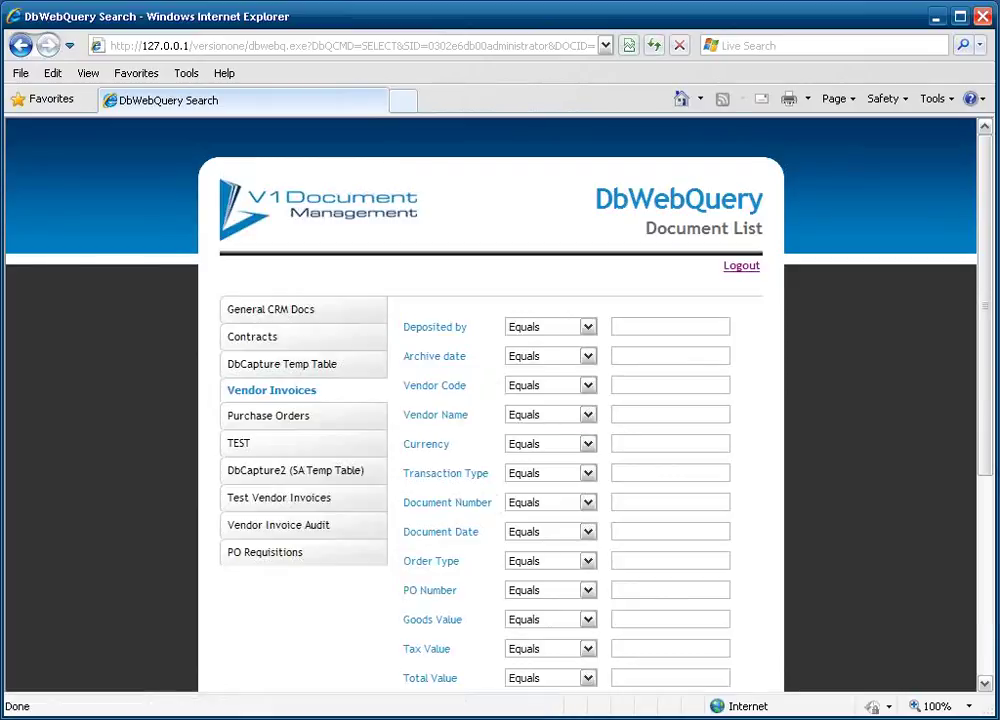
{"action": "left_click", "coordinate": [573, 419]}
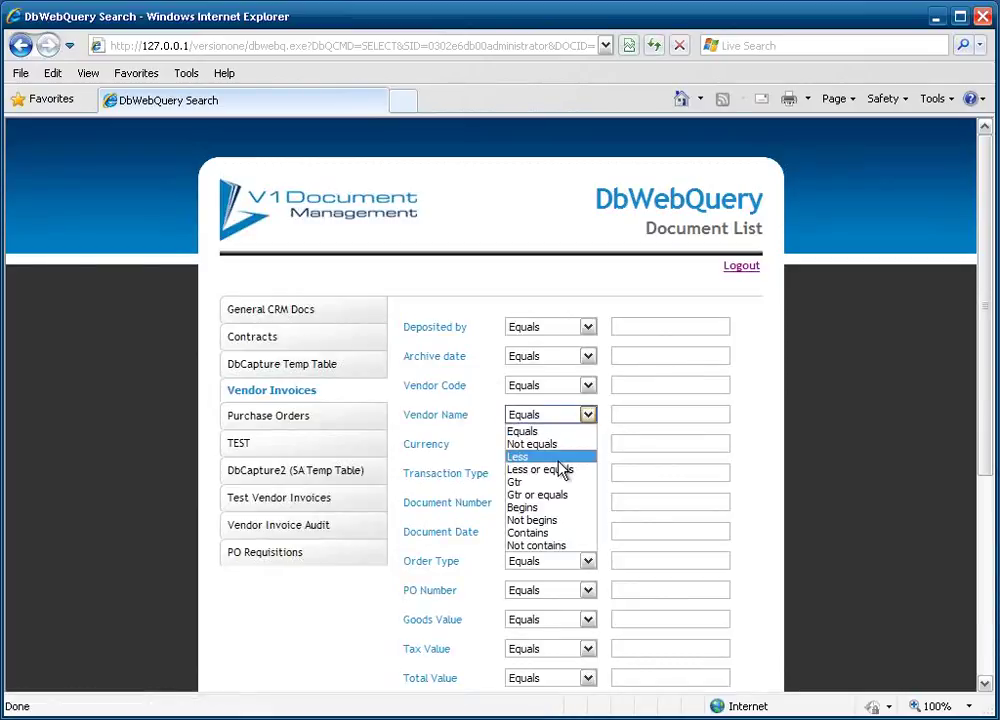
{"action": "left_click", "coordinate": [550, 504]}
{"action": "key", "text": "Tab"}
{"action": "type", "text": "chlor"}
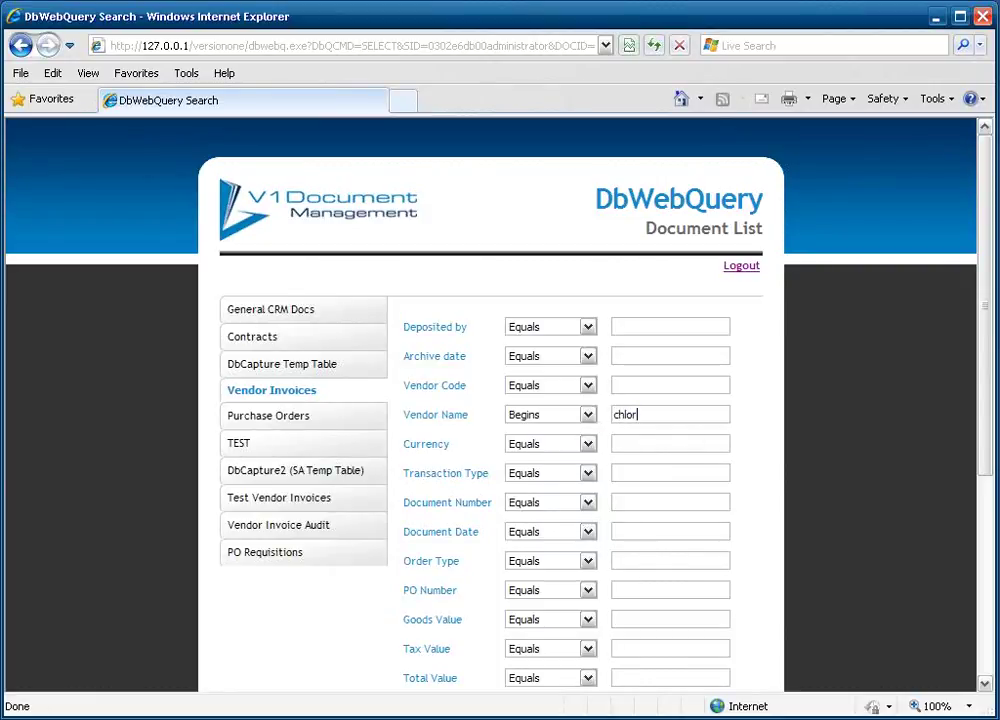
{"action": "scroll", "coordinate": [598, 464], "scroll_direction": "down", "scroll_amount": 3}
{"action": "left_click", "coordinate": [588, 506]}
{"action": "left_click", "coordinate": [530, 578]}
{"action": "key", "text": "Tab"}
{"action": "type", "text": "500"}
{"action": "key", "text": "Return"}
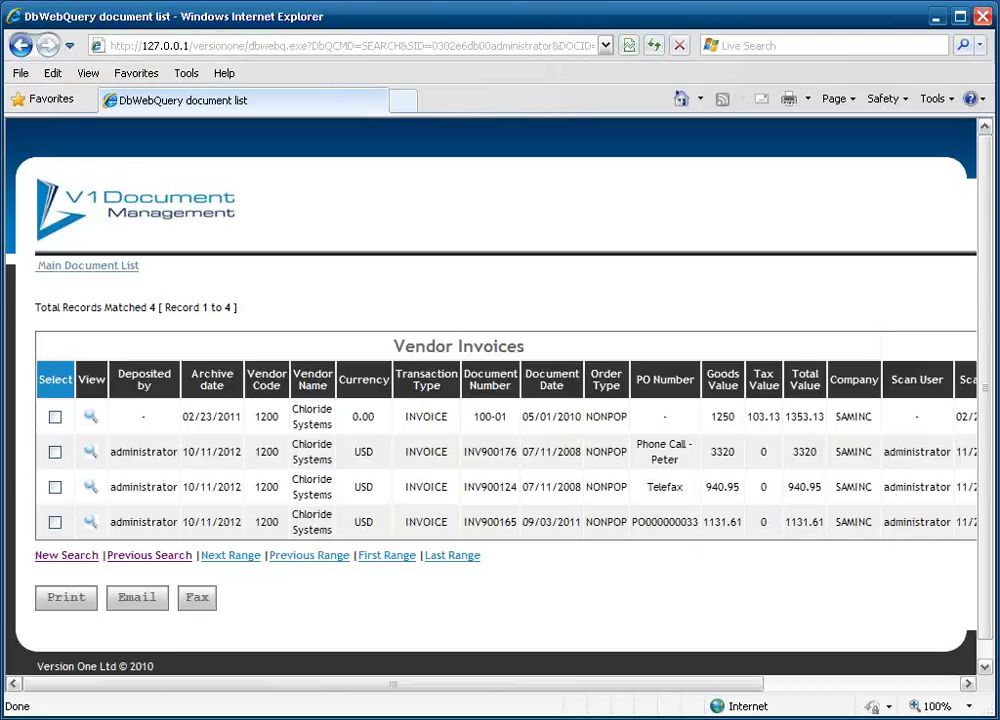
Tick and then untick the Select boxes for INV900176, INV900124 and INV900165.
{"action": "left_click", "coordinate": [55, 452]}
{"action": "left_click", "coordinate": [55, 487]}
{"action": "left_click", "coordinate": [55, 522]}
{"action": "left_click", "coordinate": [55, 522]}
{"action": "left_click", "coordinate": [55, 487]}
{"action": "left_click", "coordinate": [55, 452]}
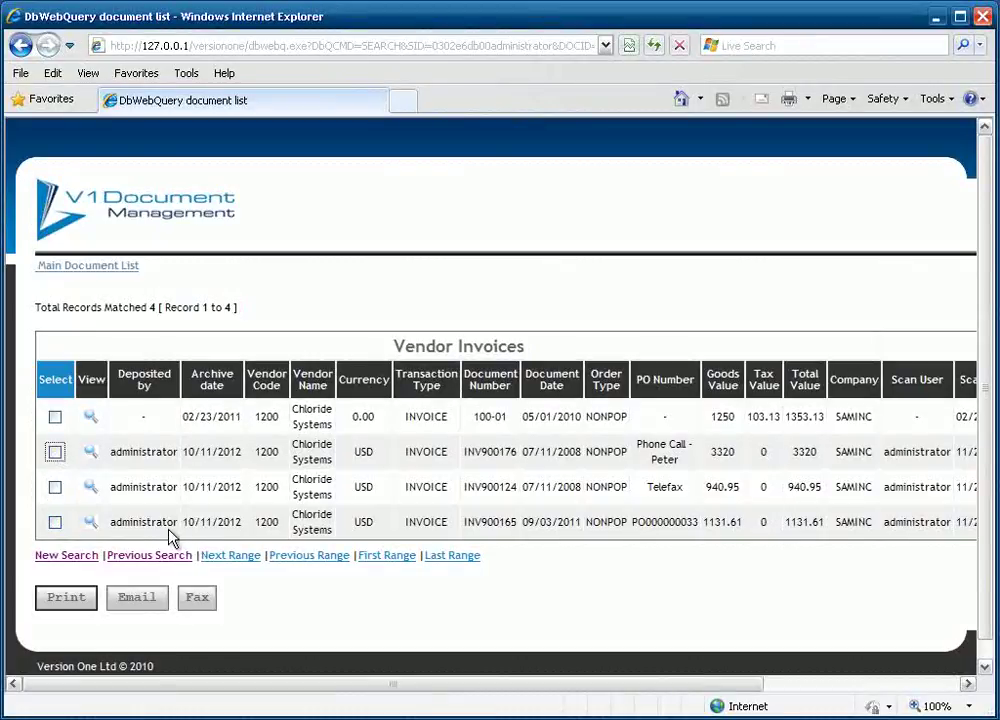
View and zoom into the scanned image of invoice INV900124, then close the viewer.
{"action": "left_click", "coordinate": [90, 487]}
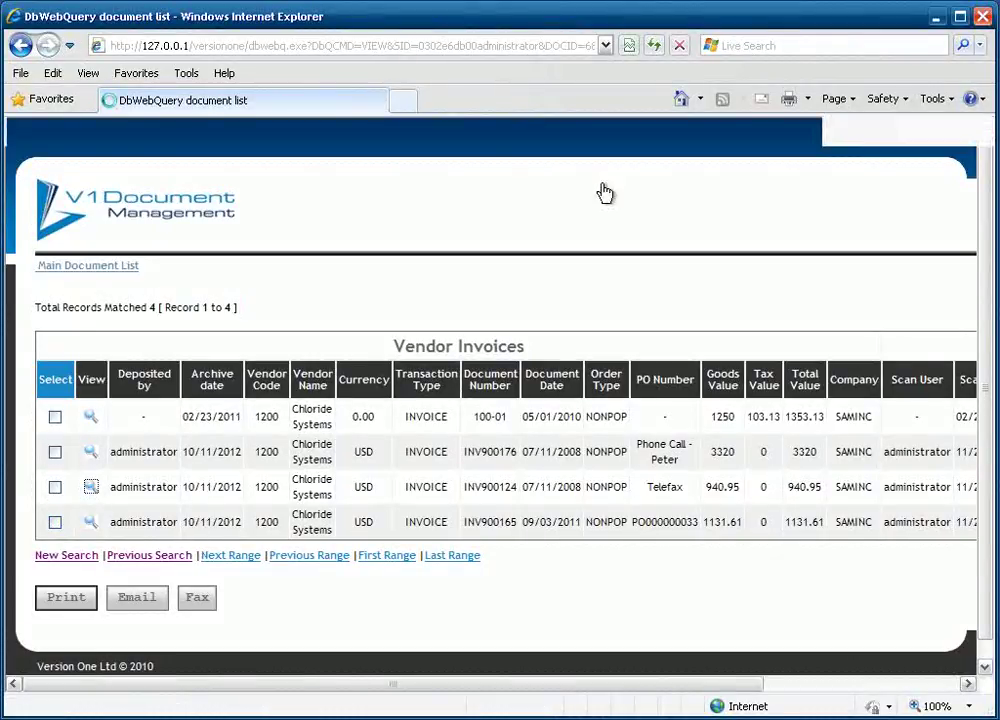
{"action": "left_click_drag", "start_coordinate": [18, 162], "coordinate": [504, 529]}
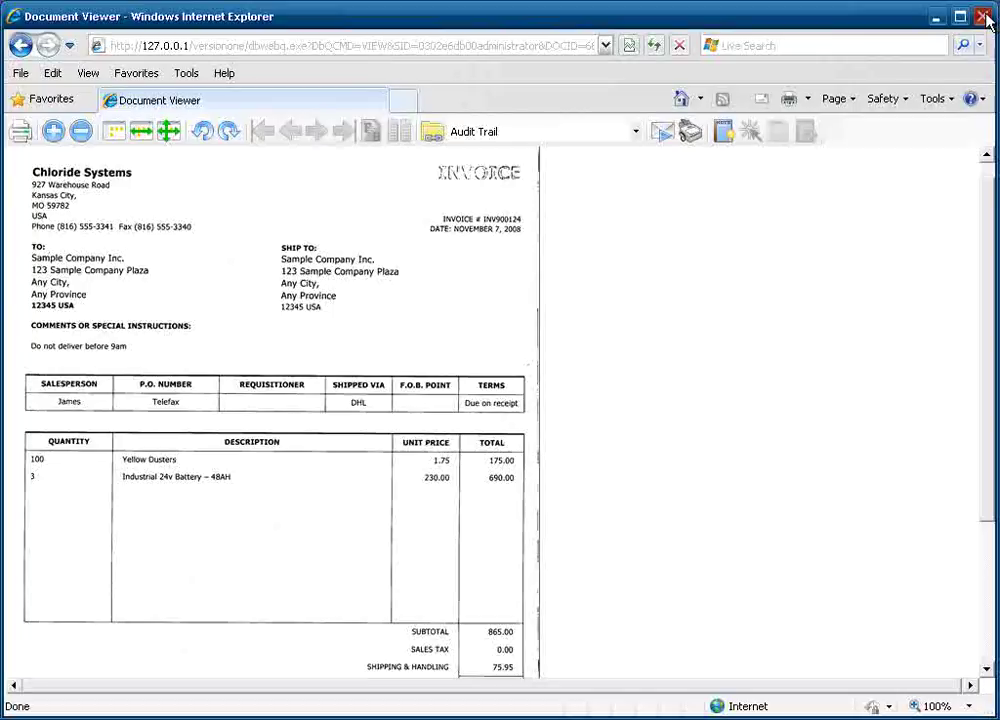
{"action": "left_click", "coordinate": [986, 17]}
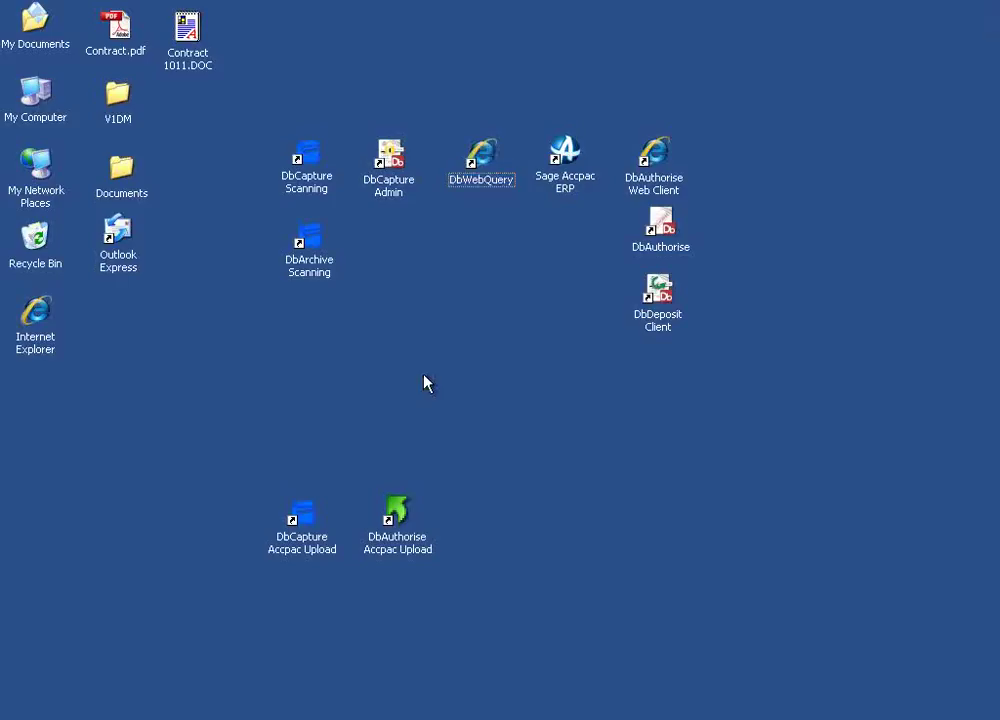
Clear the desktop shortcut selection and advance the slideshow to the next slide.
{"action": "left_click", "coordinate": [313, 178]}
{"action": "left_click", "coordinate": [385, 178]}
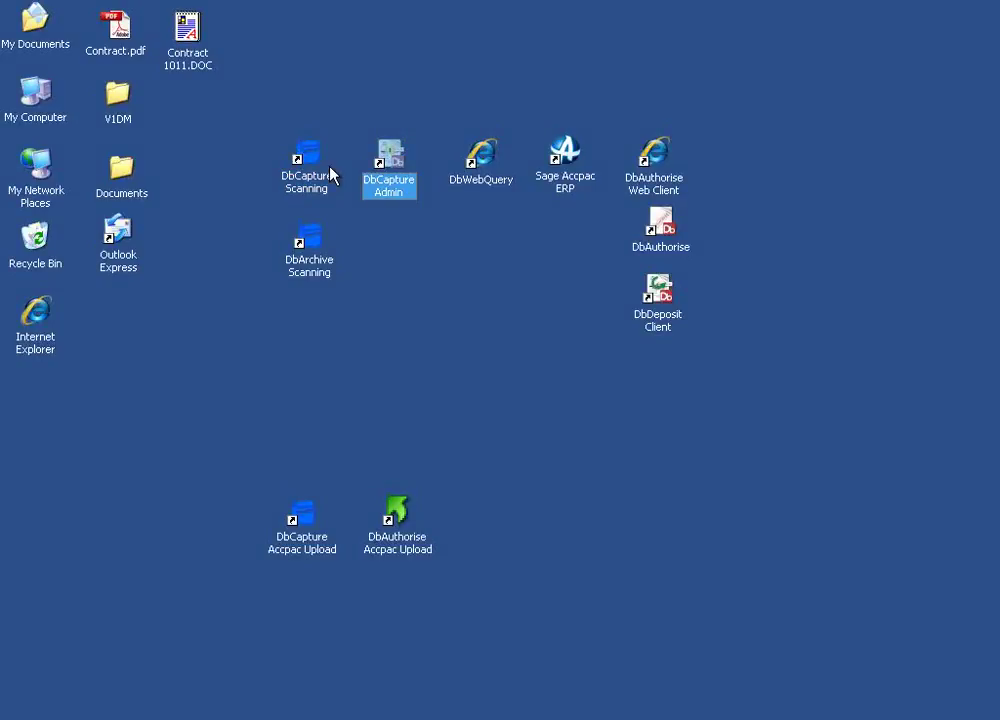
{"action": "left_click", "coordinate": [326, 172]}
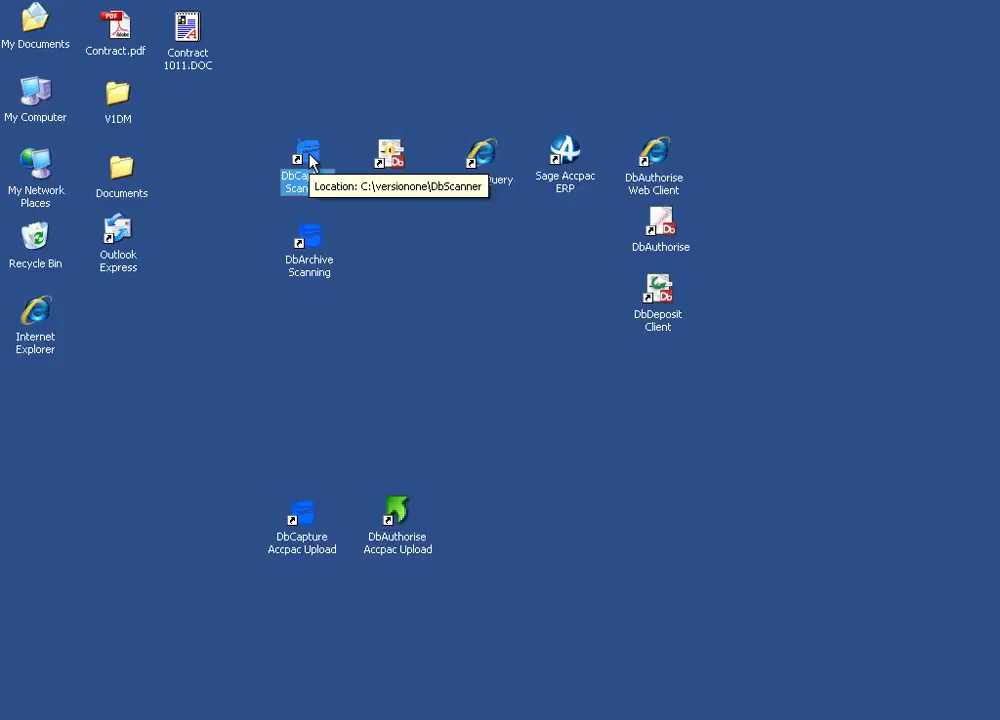
{"action": "left_click", "coordinate": [484, 346]}
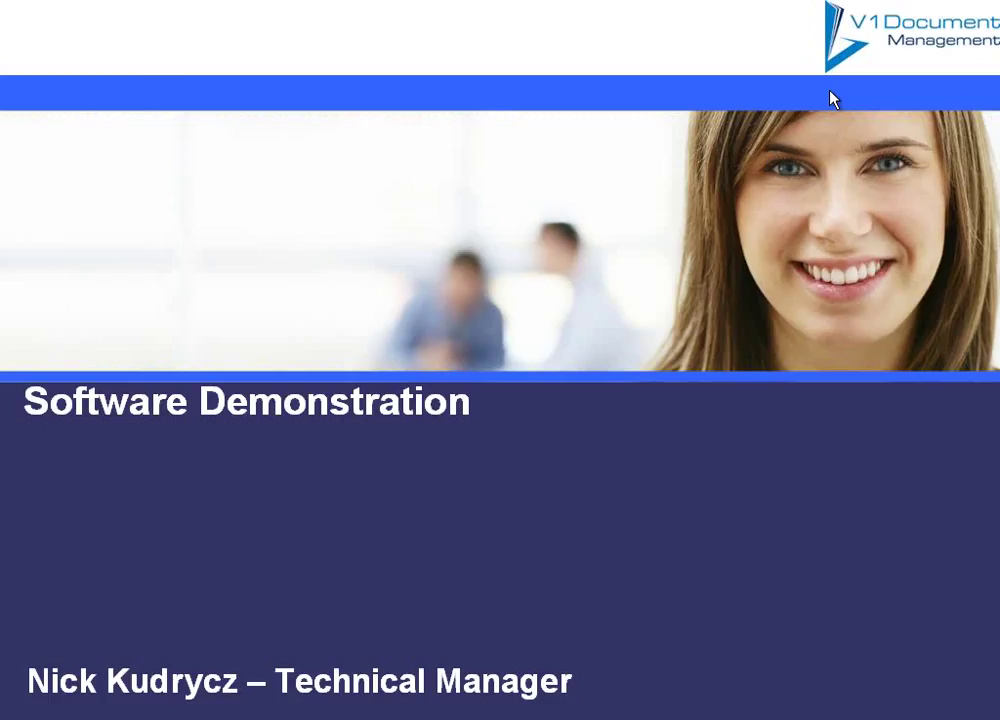
{"action": "left_click", "coordinate": [571, 333]}
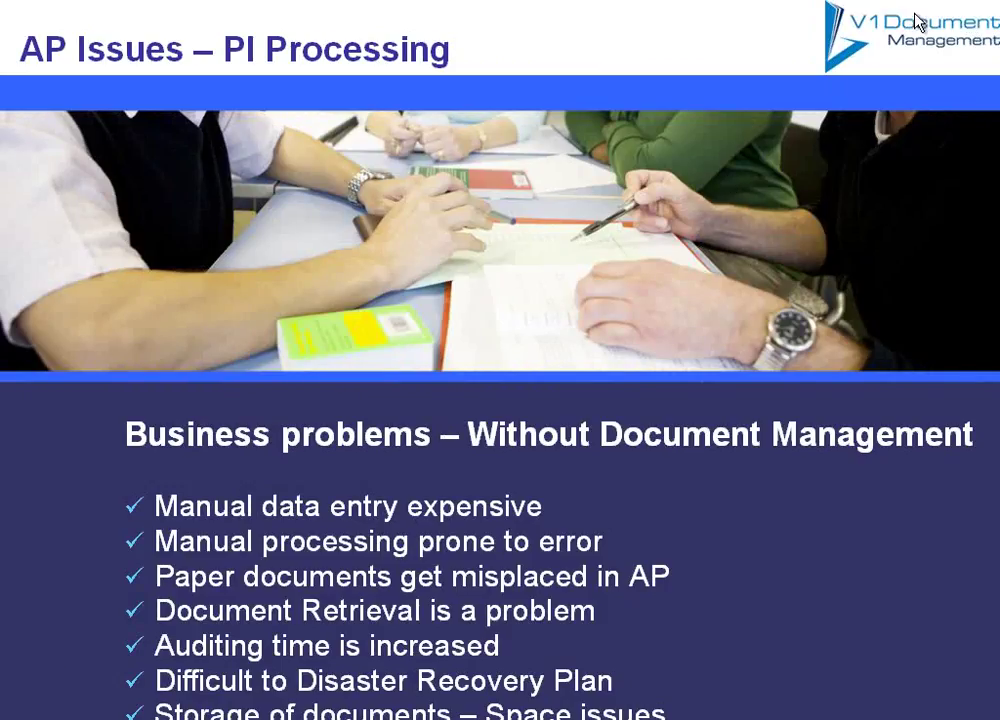